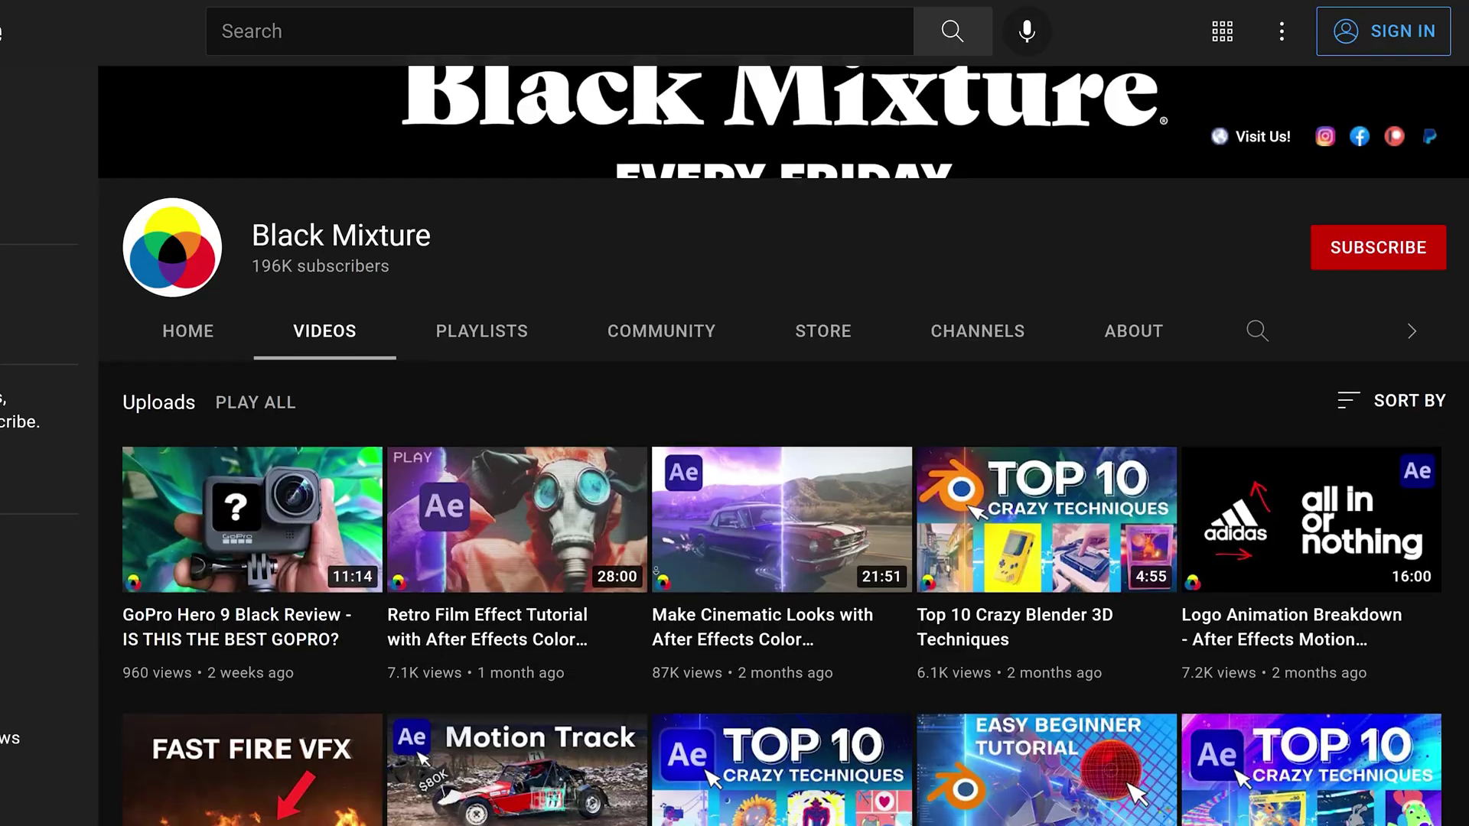
Browse the Black Mixture channel's uploaded videos.
scroll(780, 459, down, 6)
scroll(511, 308, down, 7)
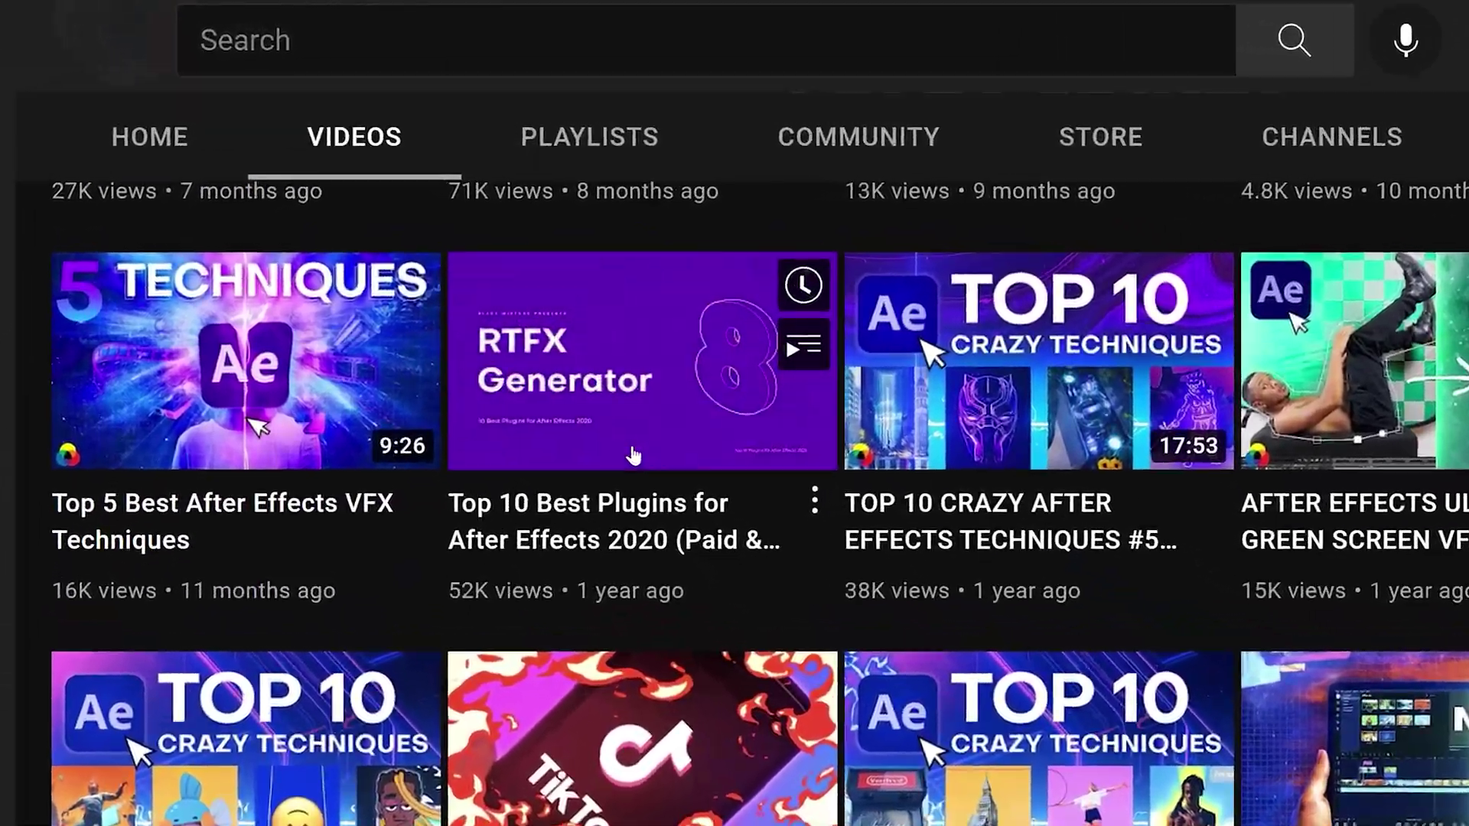
mouse_move(634, 456)
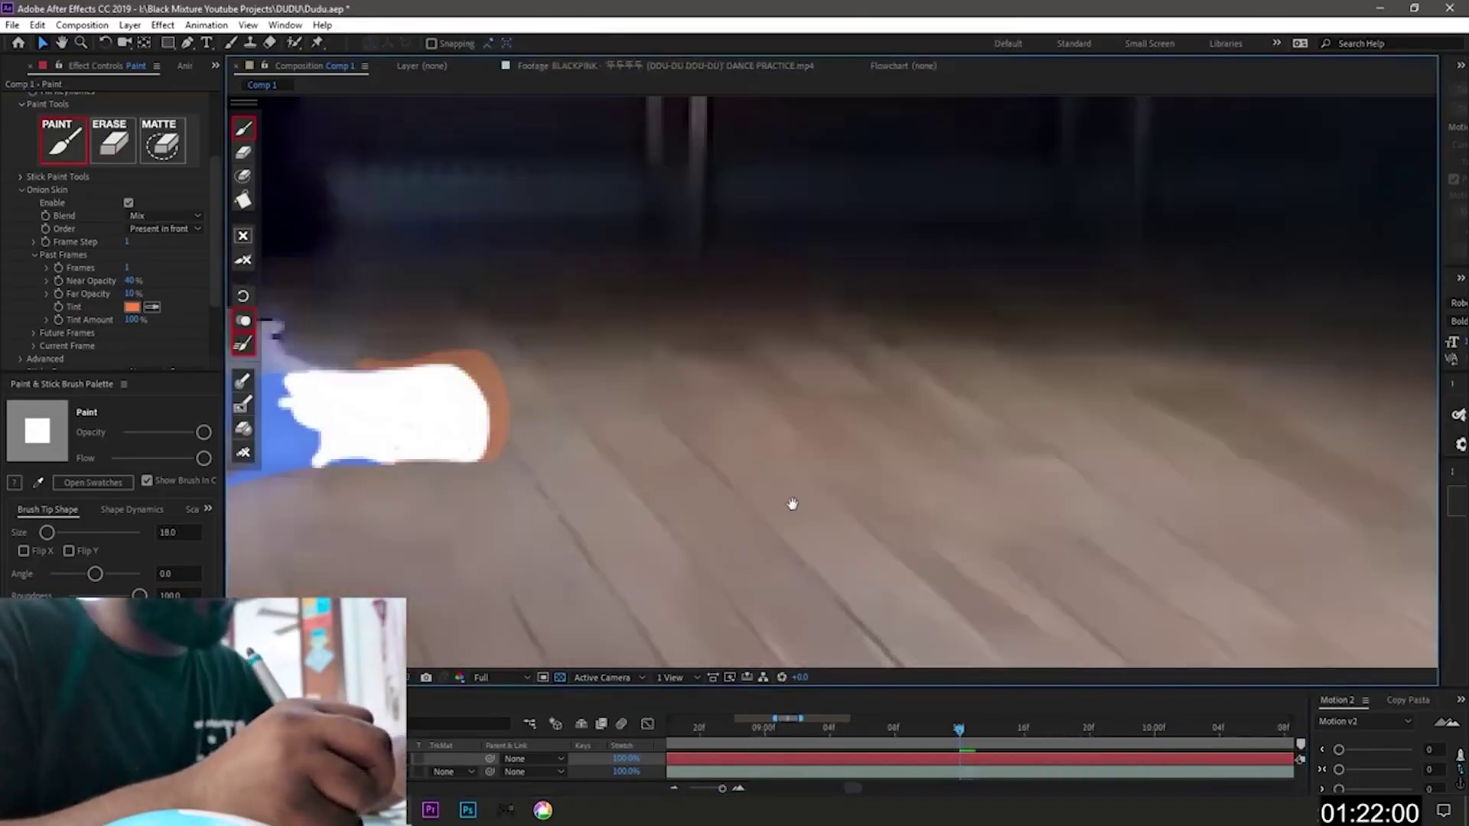
key(Page_Down)
drag(352, 466, 535, 465)
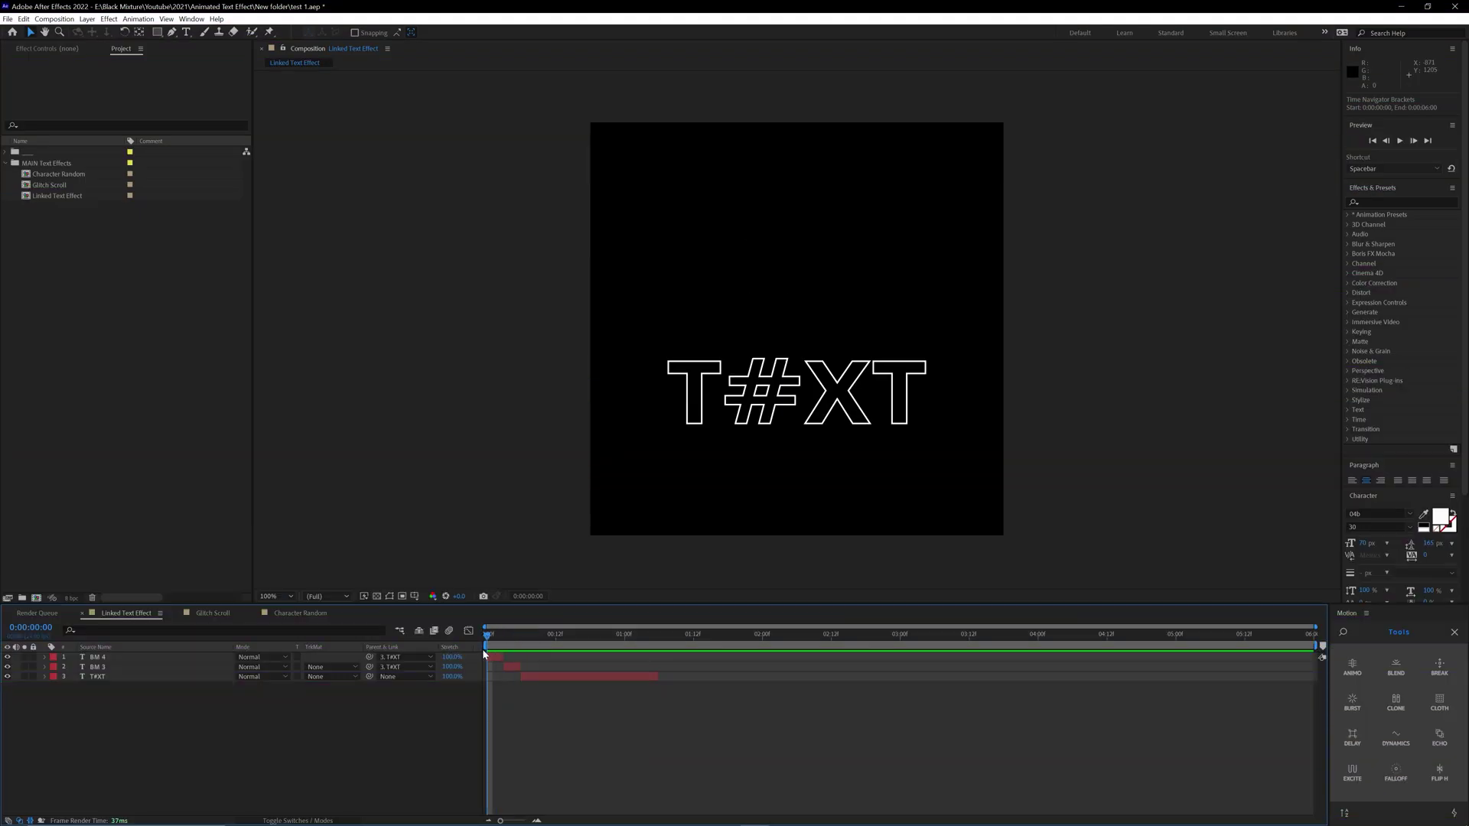
Scrub through and play the Linked Text Effect composition to examine how its three text layers animate.
mouse_move(483, 654)
mouse_down()
mouse_move(523, 655)
mouse_move(459, 665)
mouse_up()
click(538, 640)
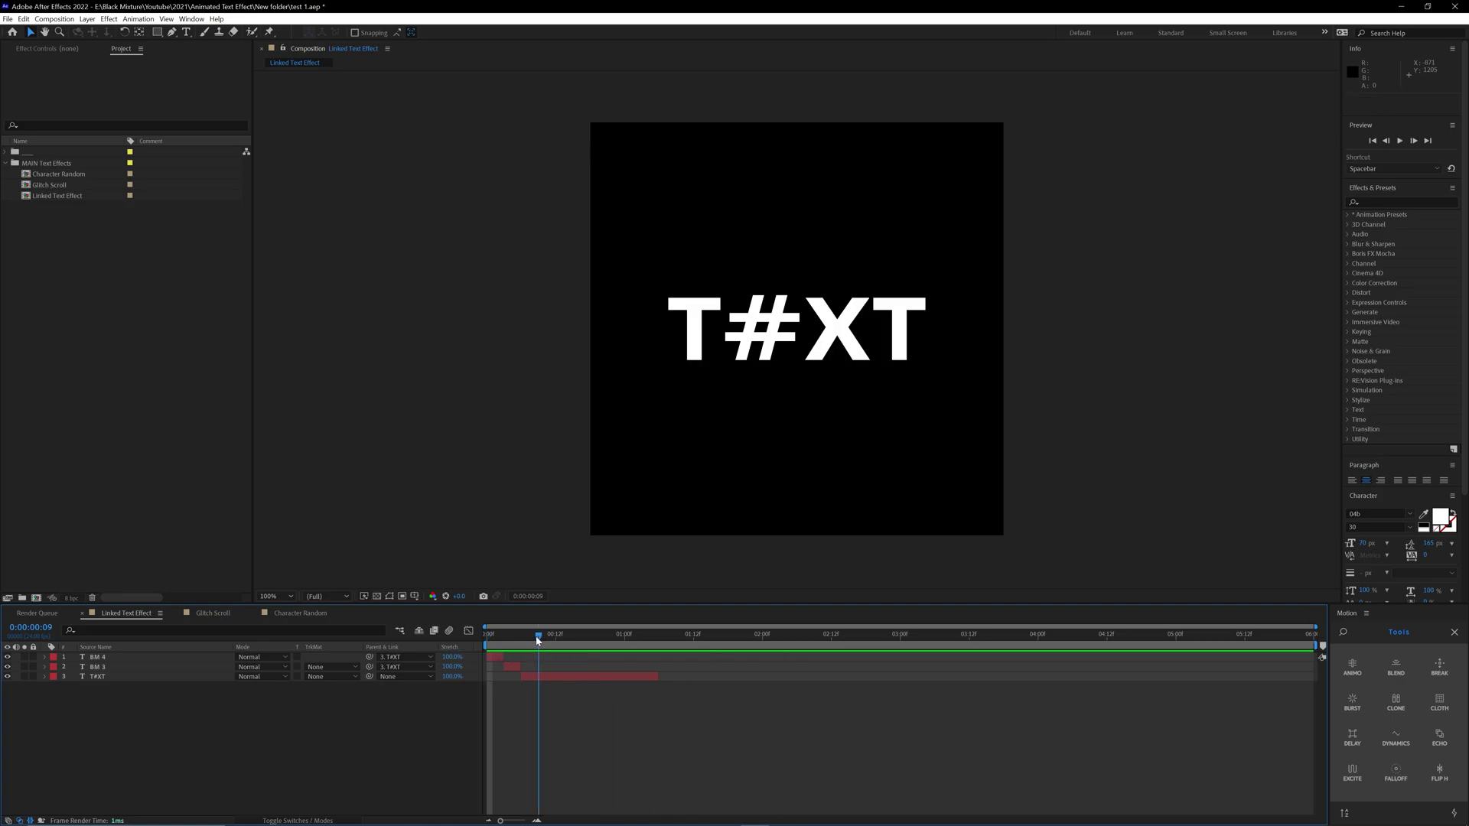
right_click(326, 711)
mouse_move(375, 588)
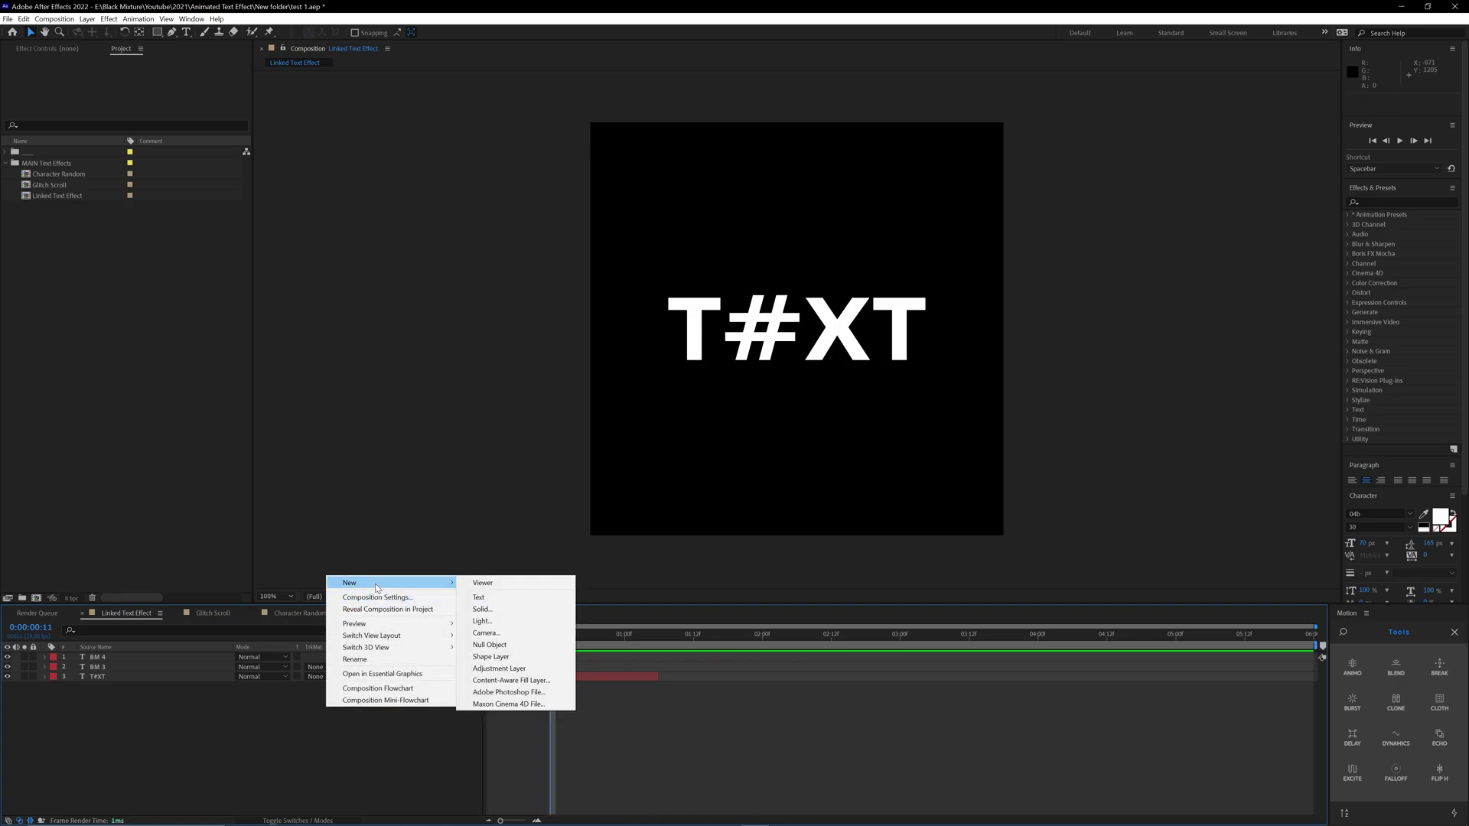
click(319, 703)
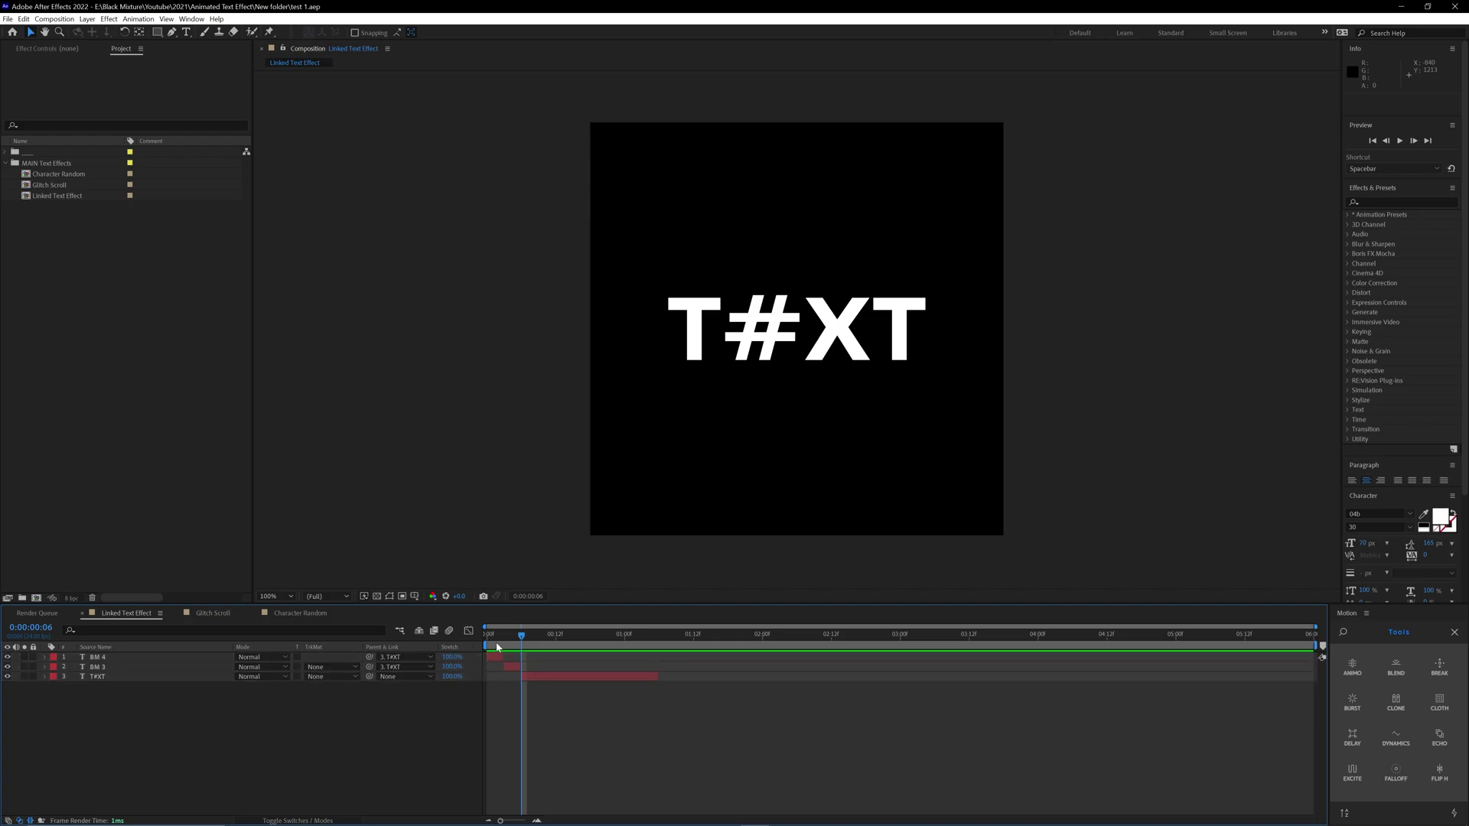
drag(498, 645, 548, 638)
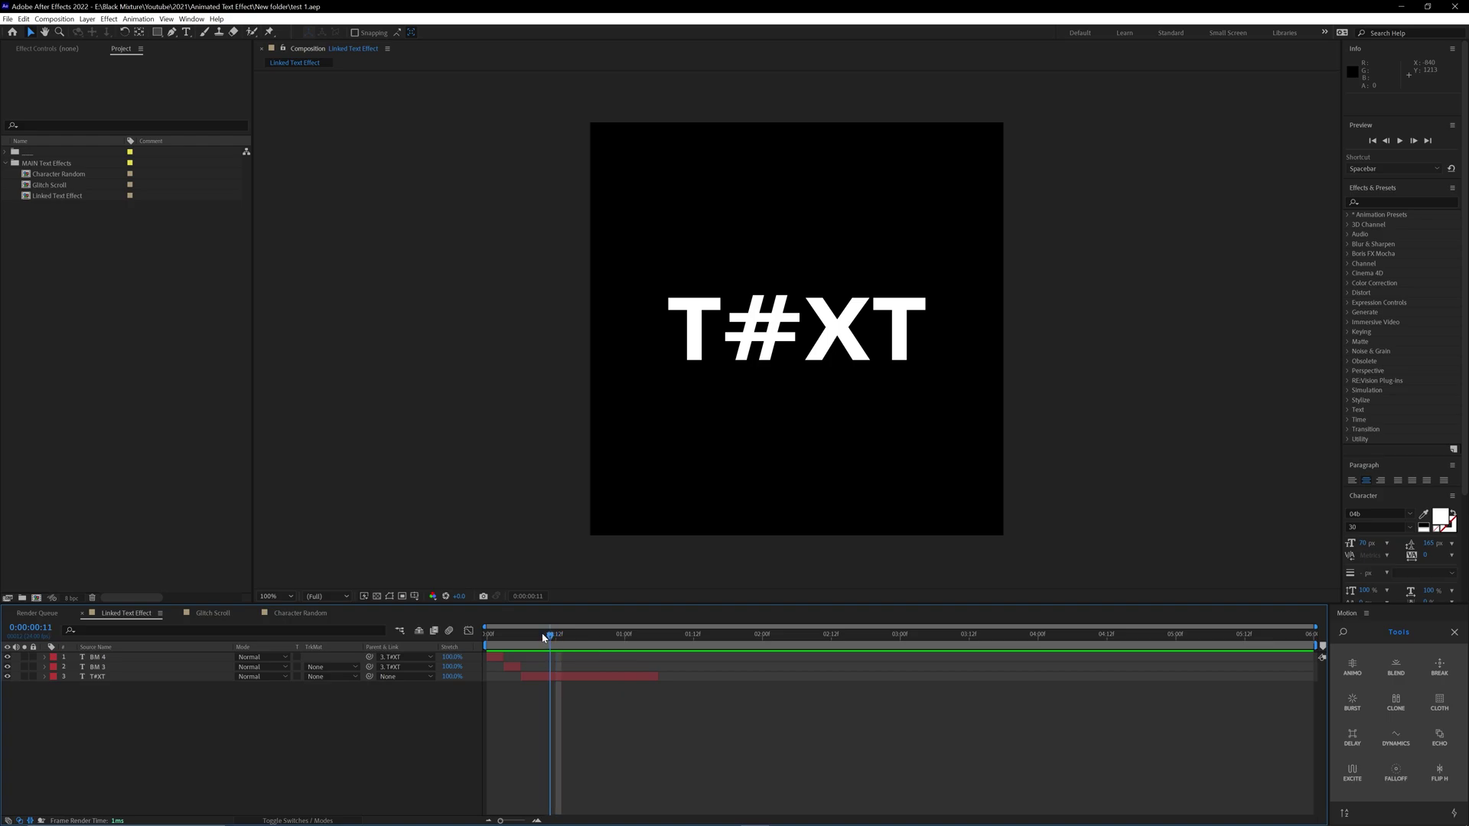
drag(544, 637, 424, 645)
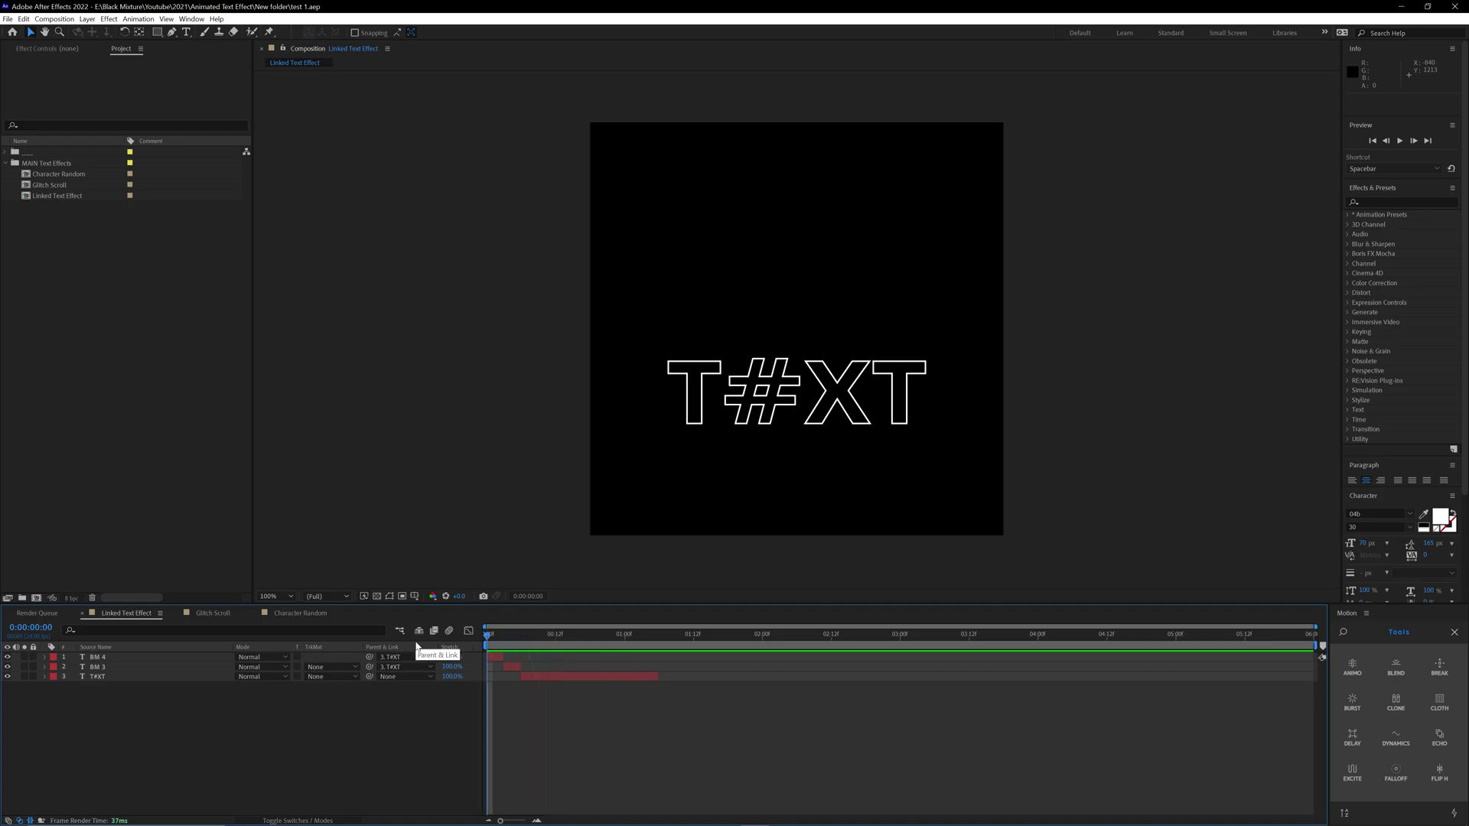
key(space)
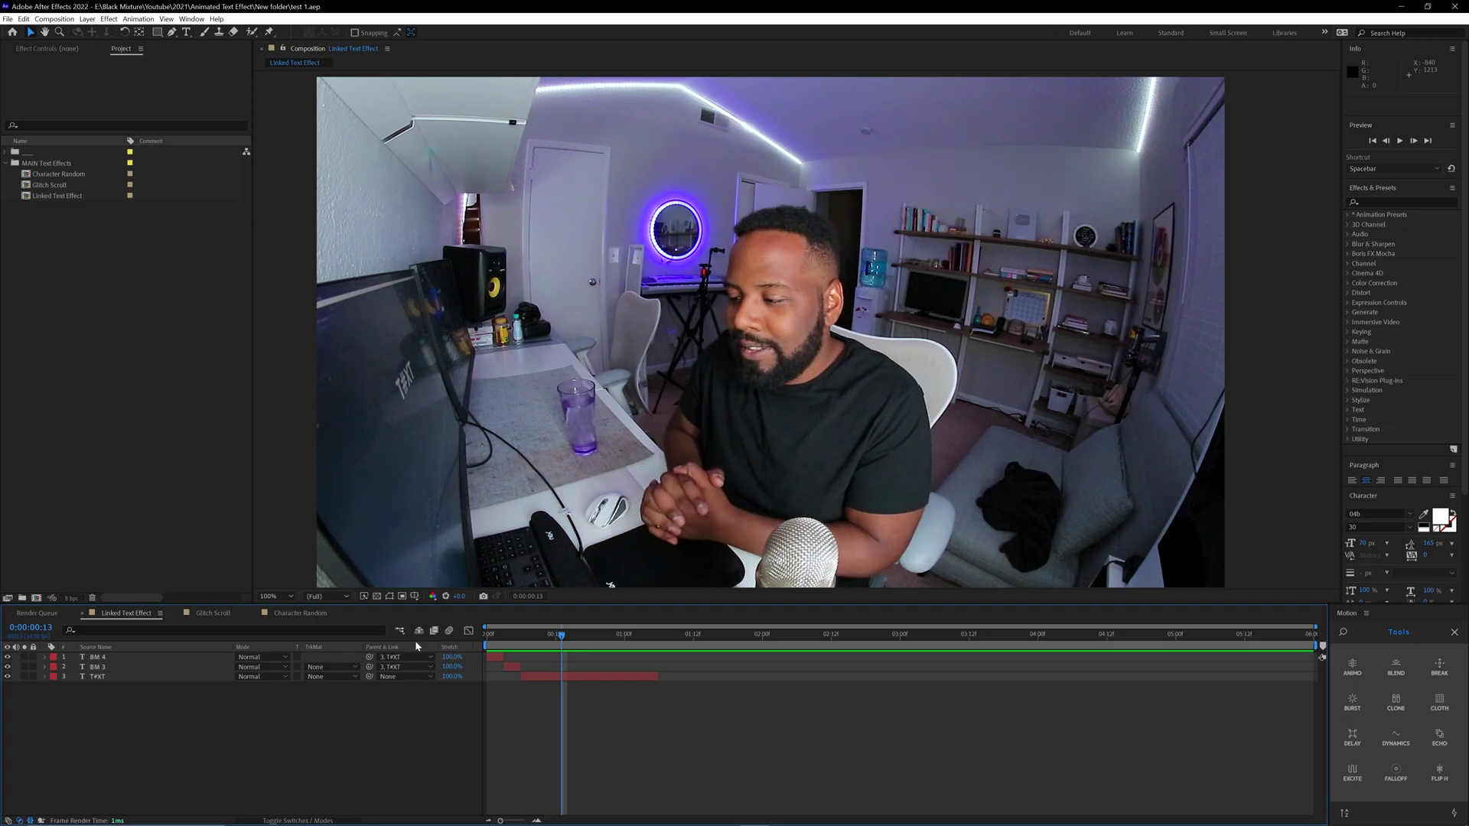
Replace the wording of the T#XT text layer with TEXT.
double_click(150, 677)
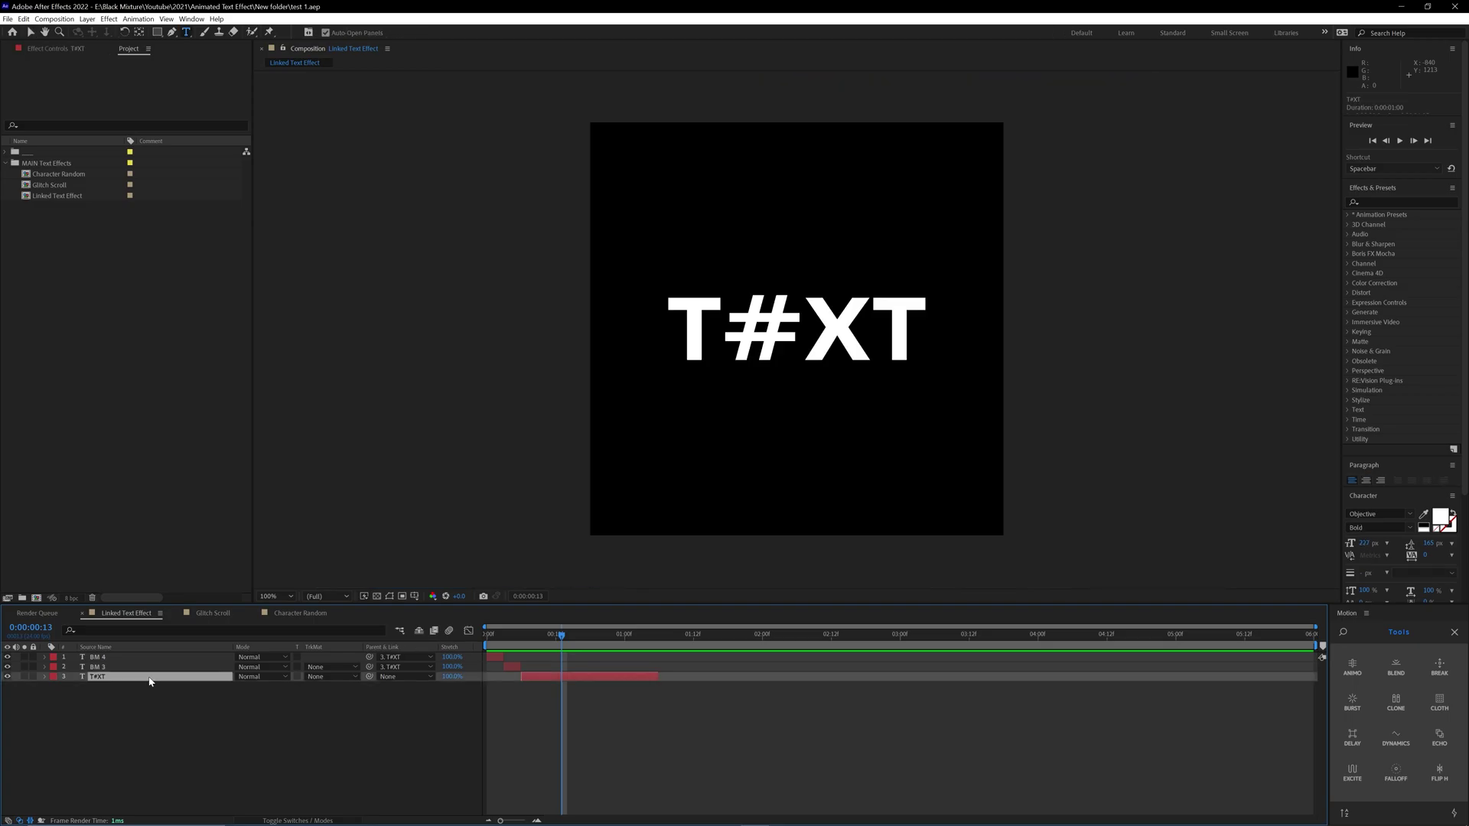
key(ctrl+a)
text(T)
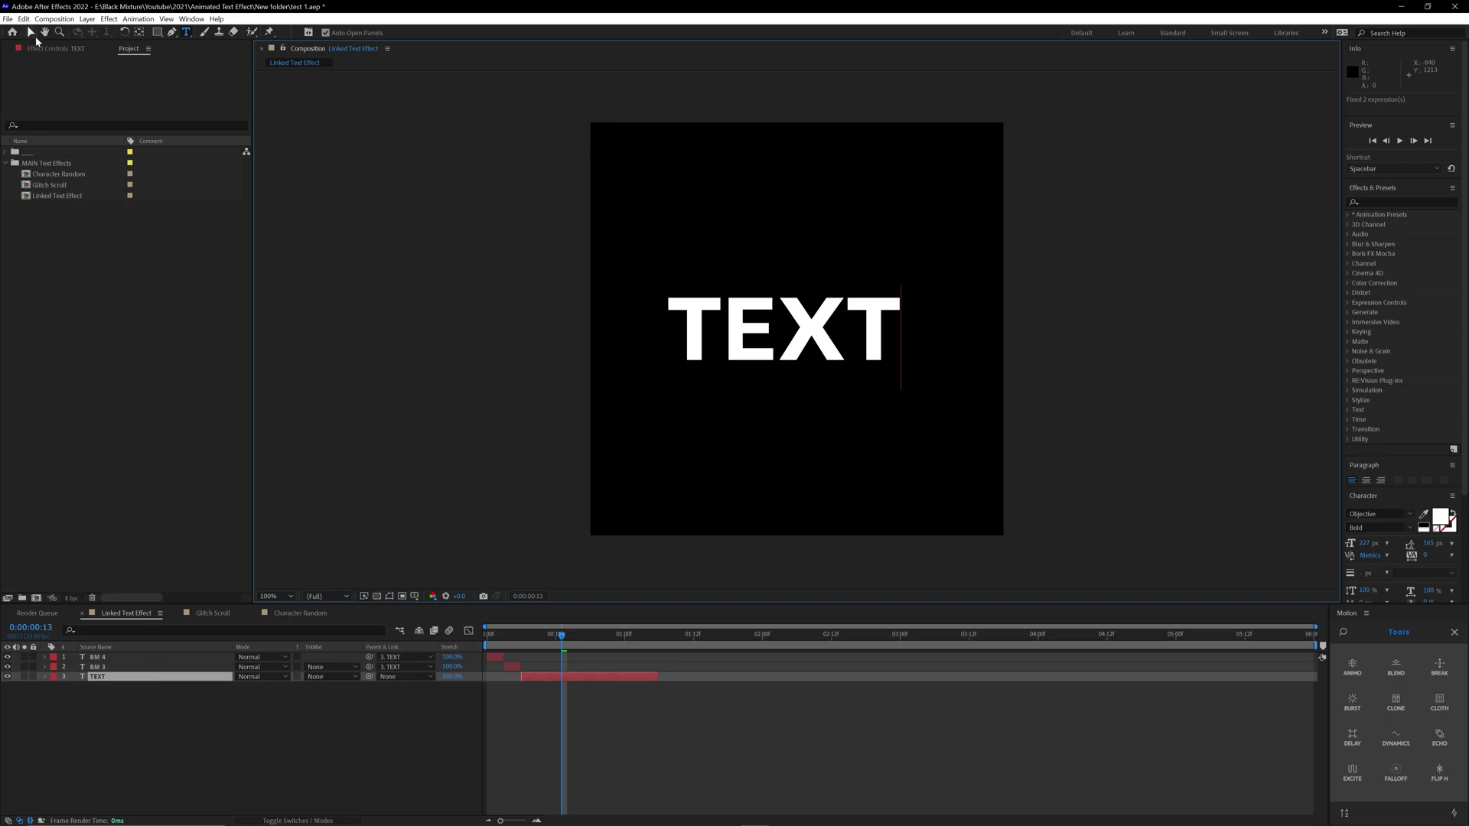
click(32, 35)
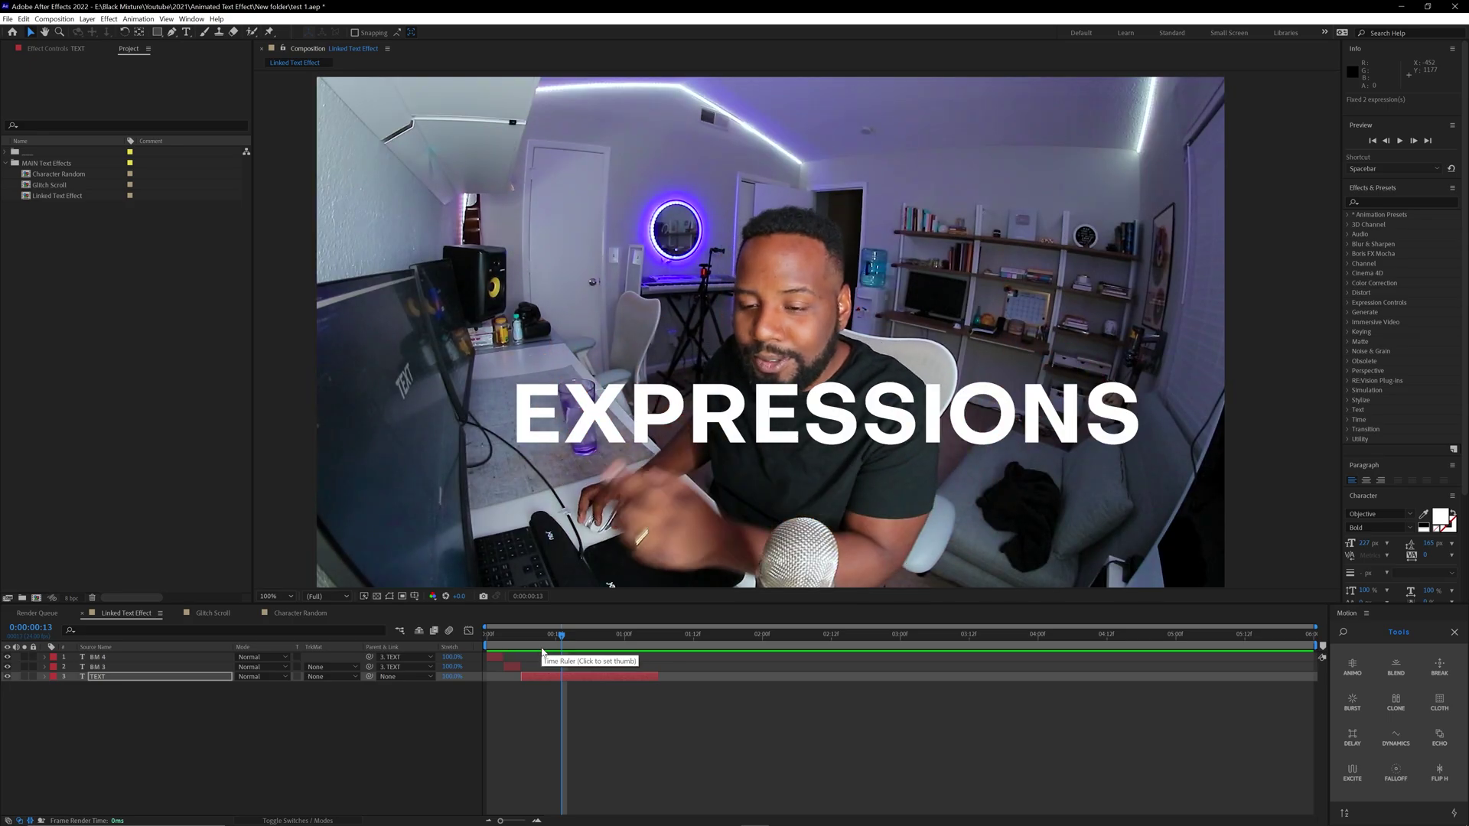
Try POOP as the wording of the TEXT layer.
key(Home)
click(538, 649)
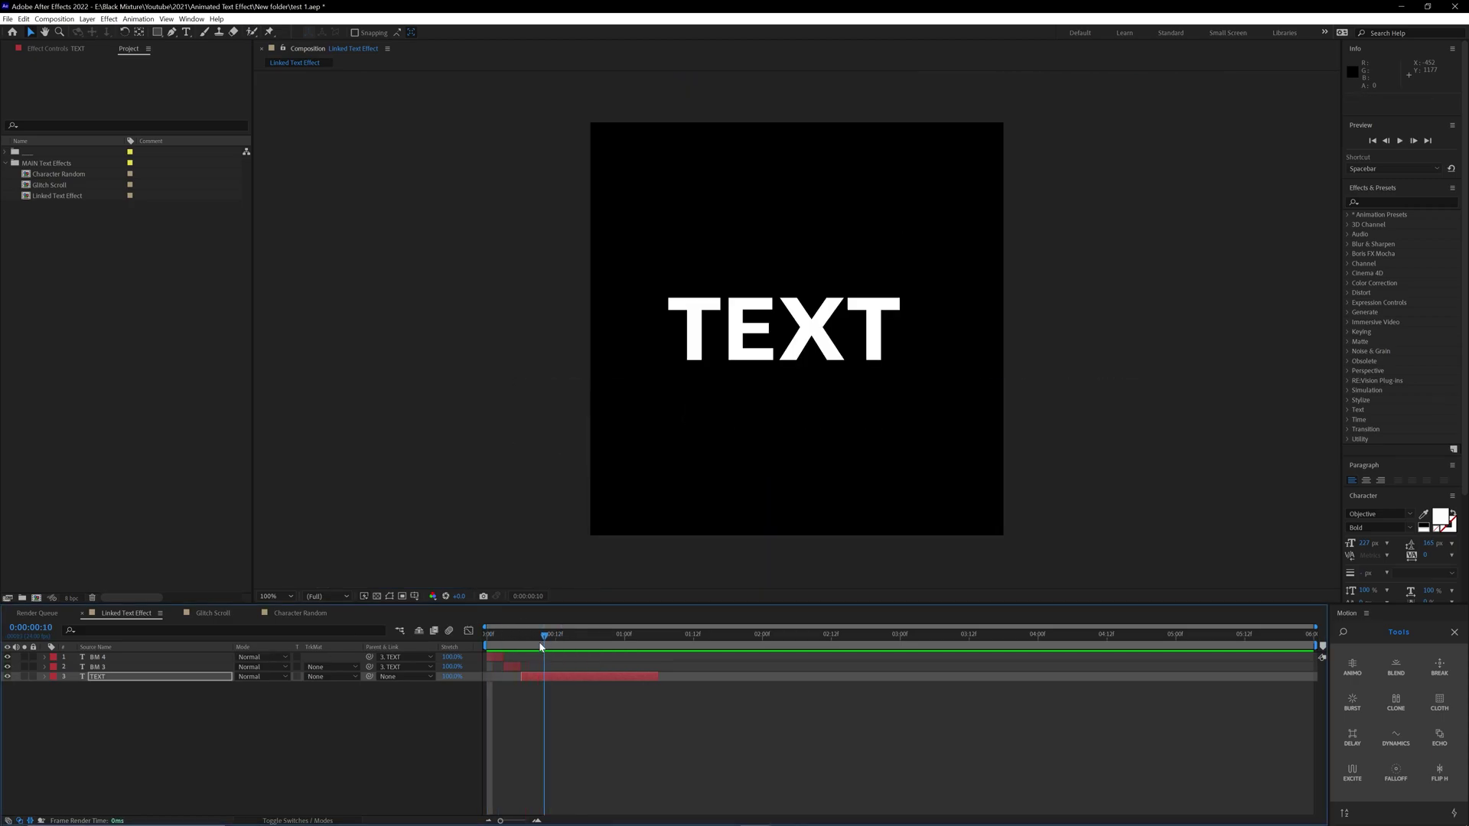
drag(525, 649, 551, 649)
click(136, 676)
key(ctrl+t)
double_click(148, 680)
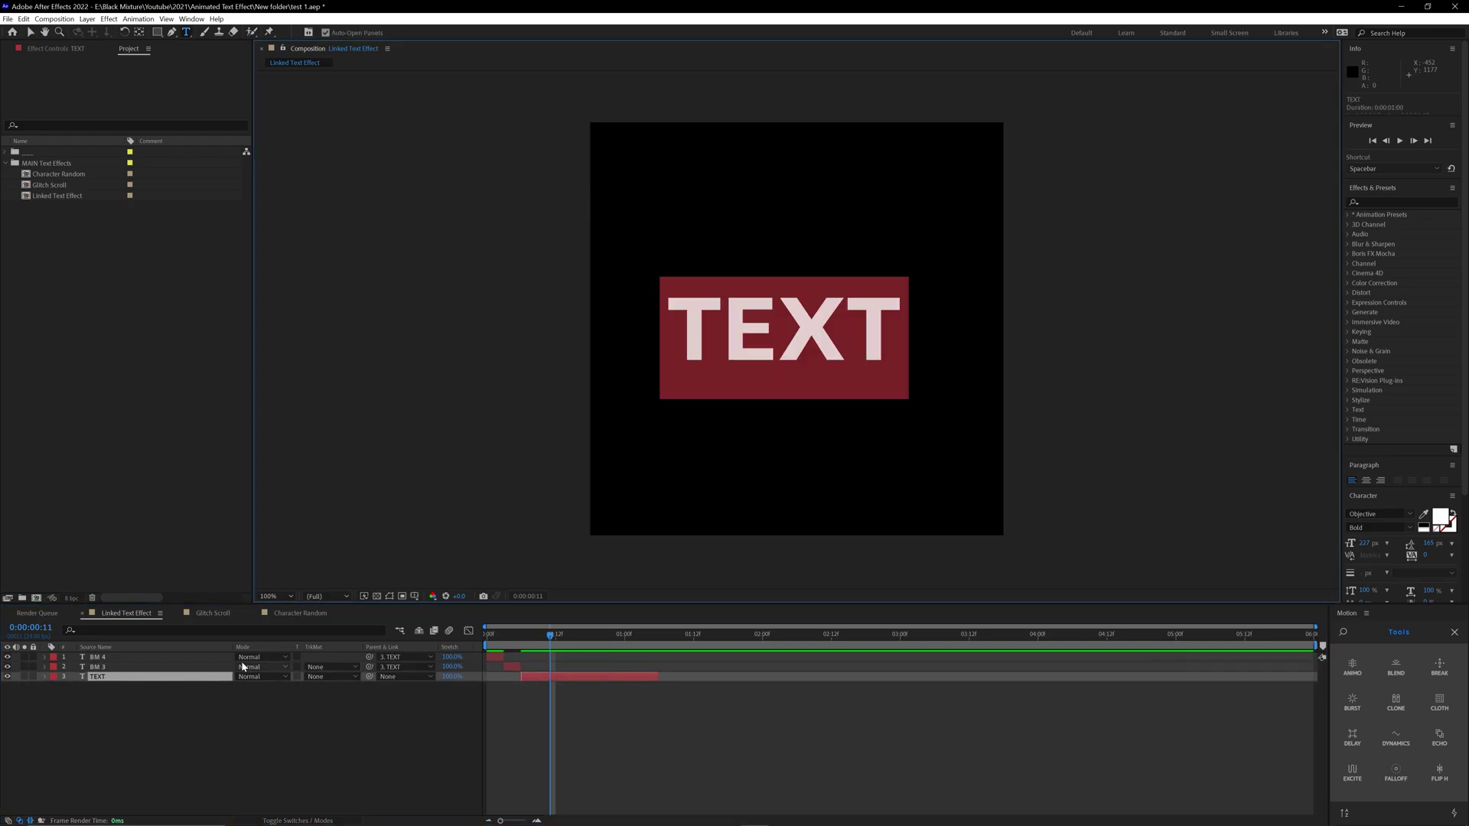
text(POOP)
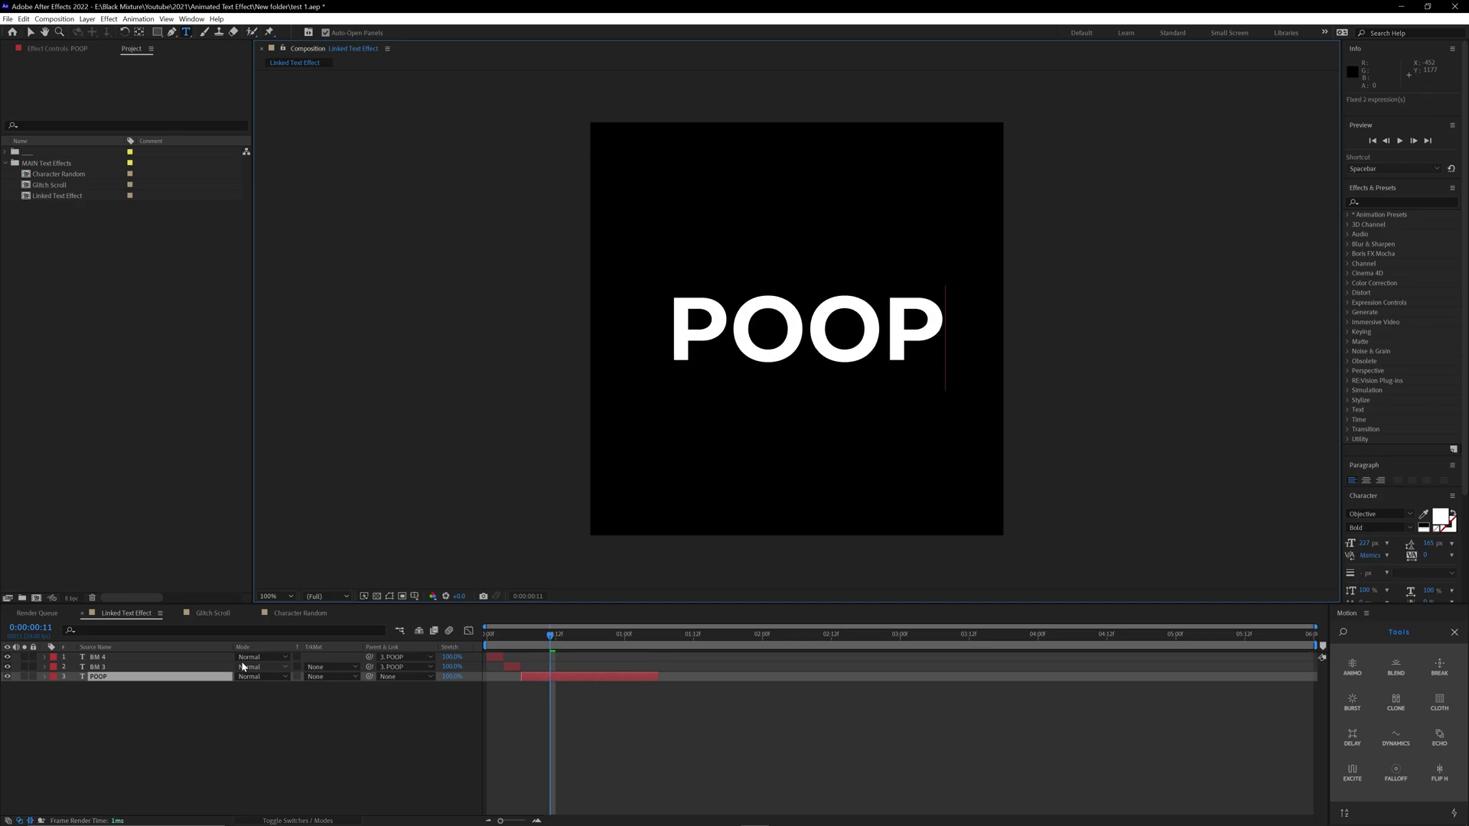
mouse_move(554, 640)
mouse_down()
mouse_move(487, 641)
mouse_move(542, 645)
mouse_up()
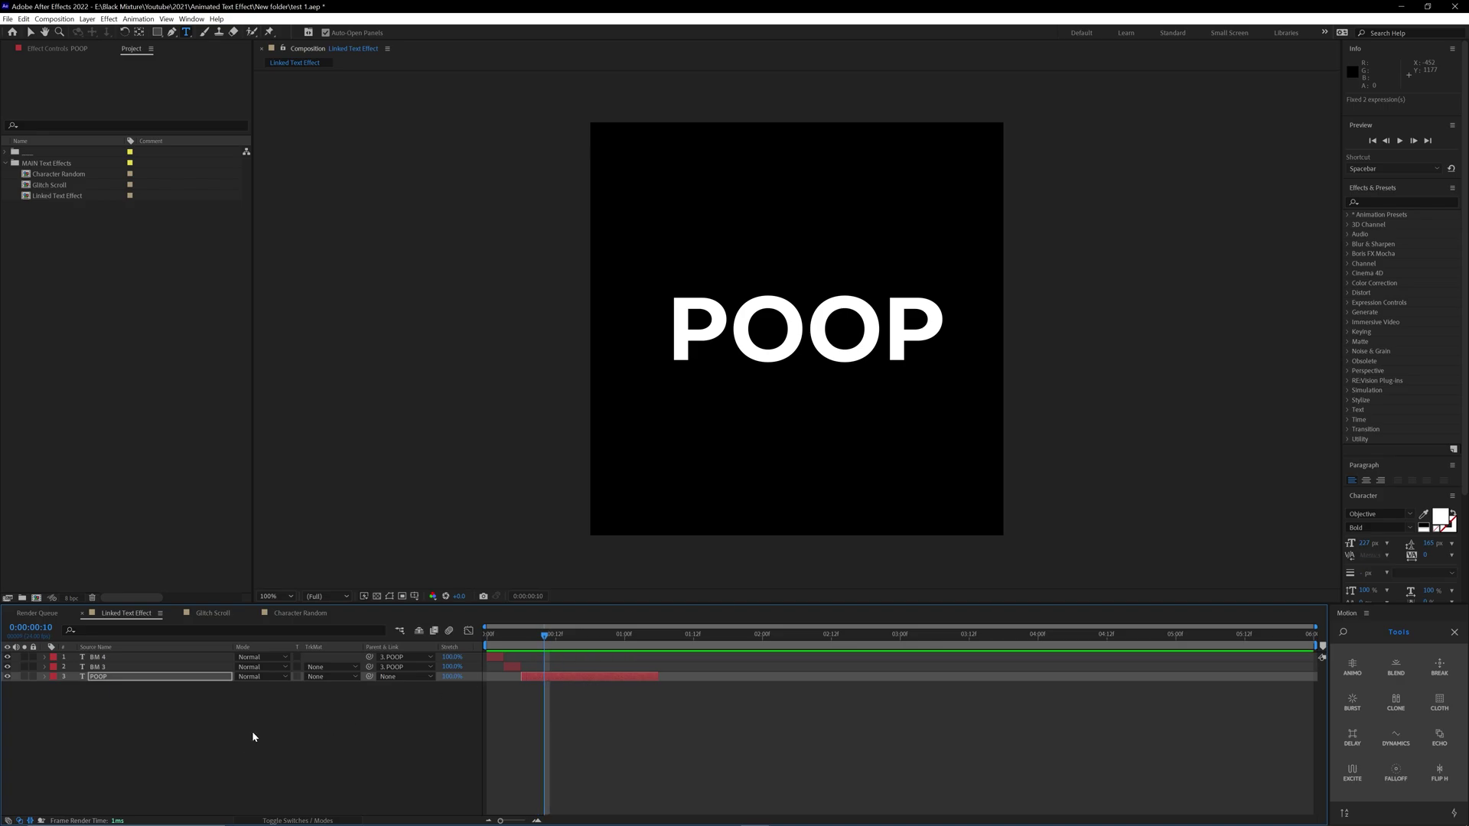
key(ctrl+z)
Remove the Source Text expression from the BM 3 text layer.
click(97, 667)
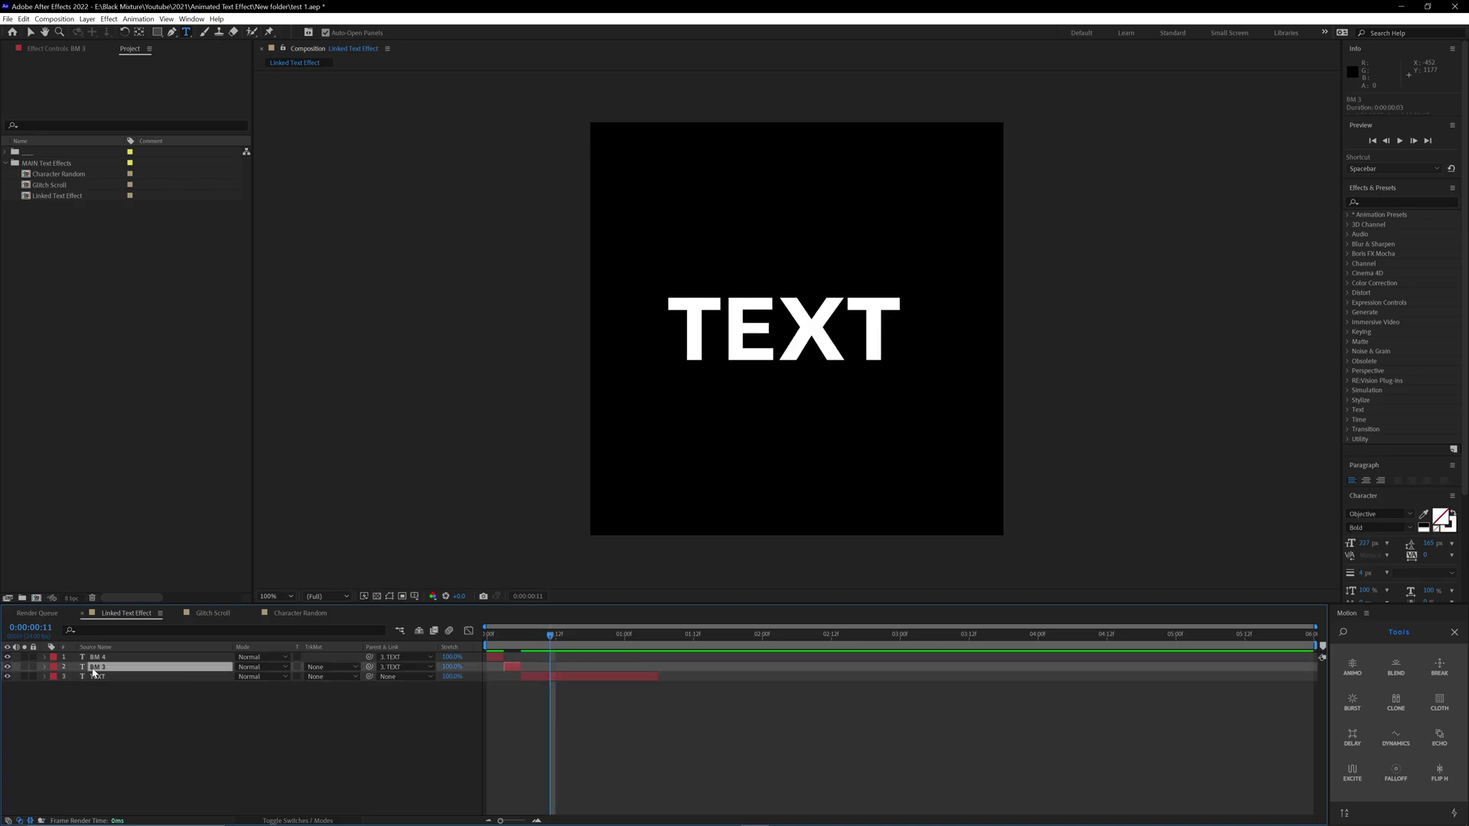
drag(536, 641, 511, 641)
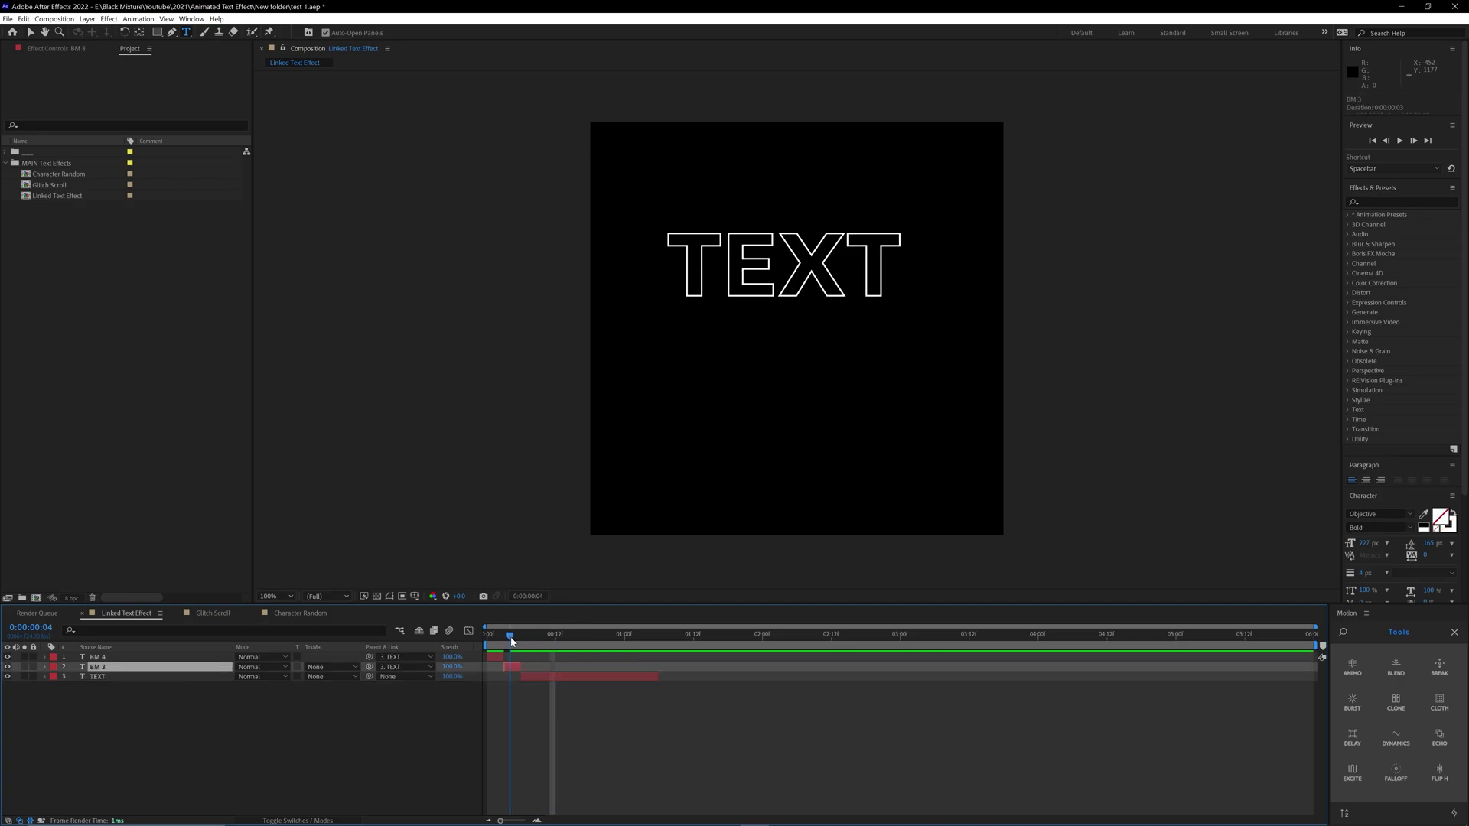
click(46, 669)
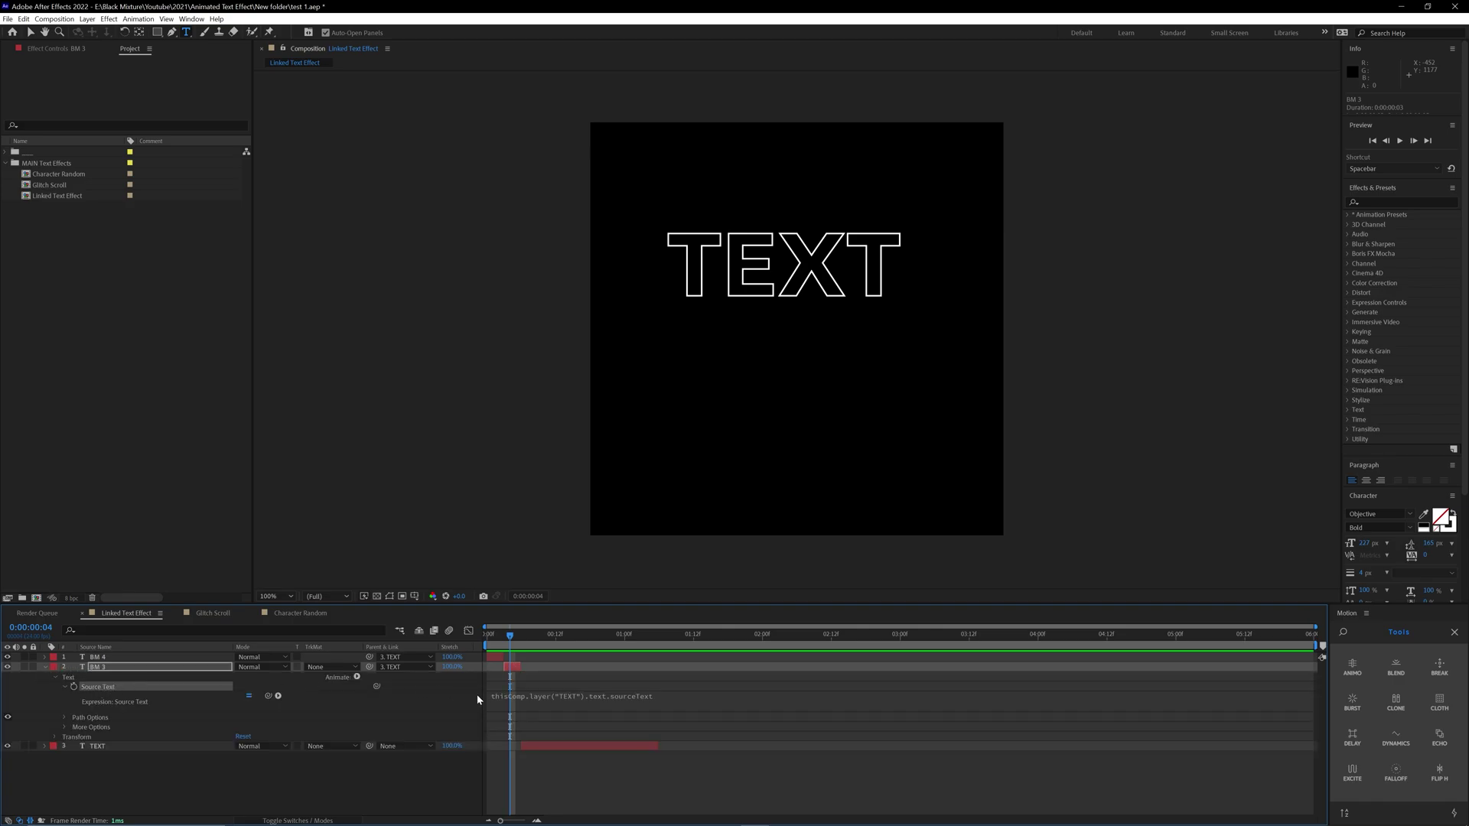
click(126, 696)
click(536, 700)
key(BackSpace)
Link the Source Text of BM 3 to the TEXT layer's Source Text with the property pick whip.
click(45, 727)
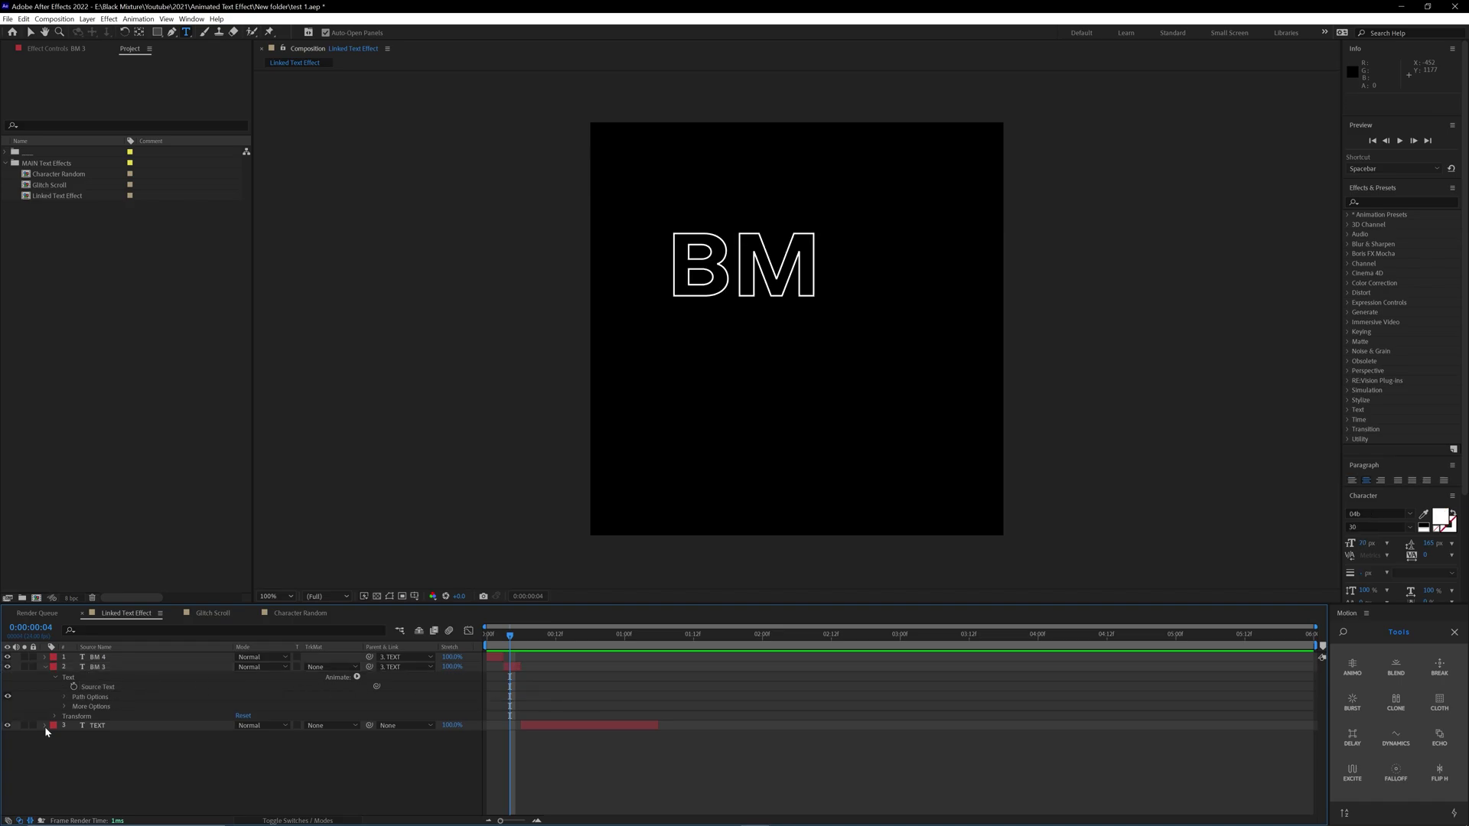
click(107, 694)
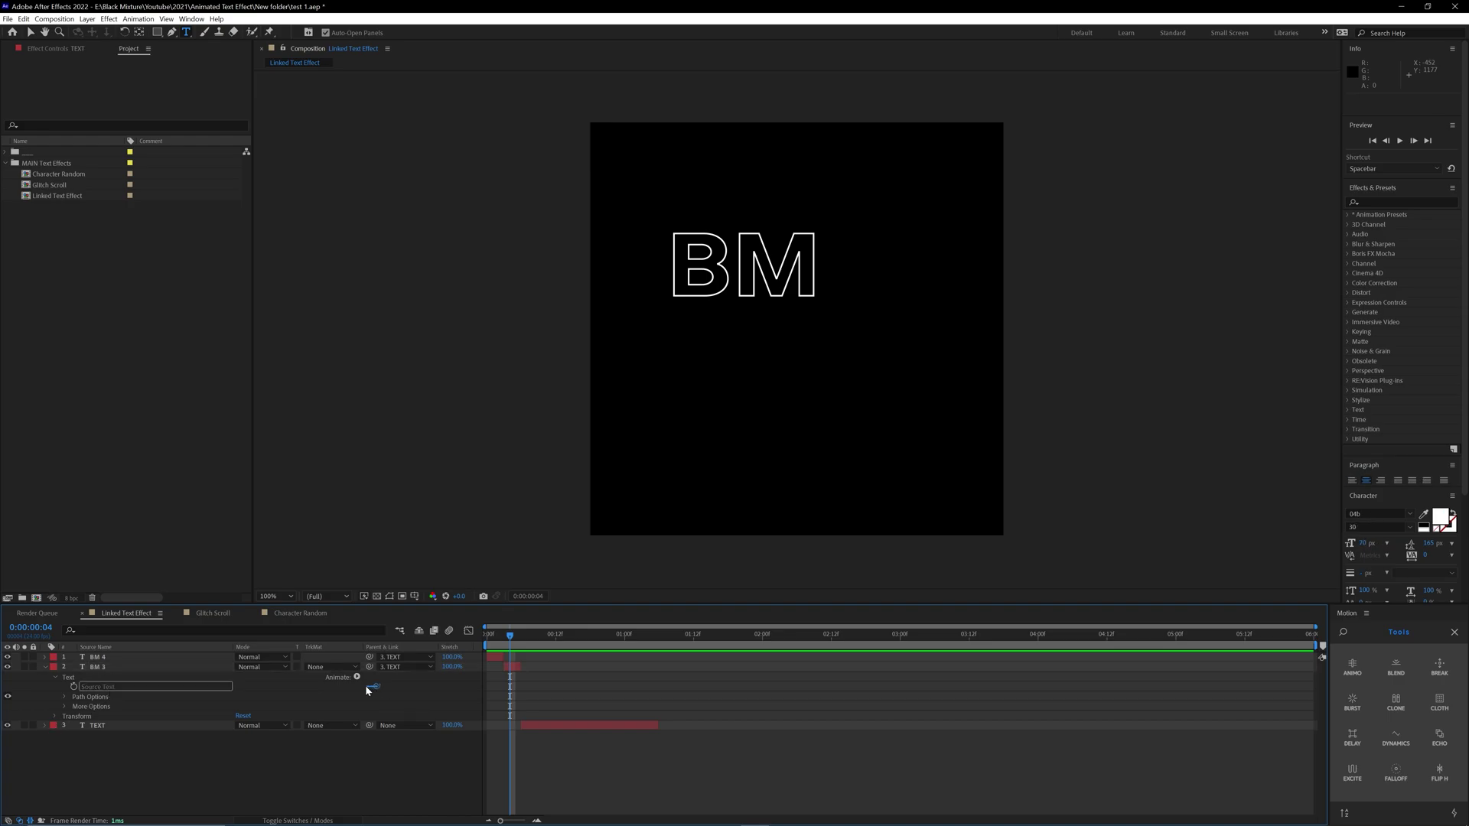
drag(119, 731, 120, 730)
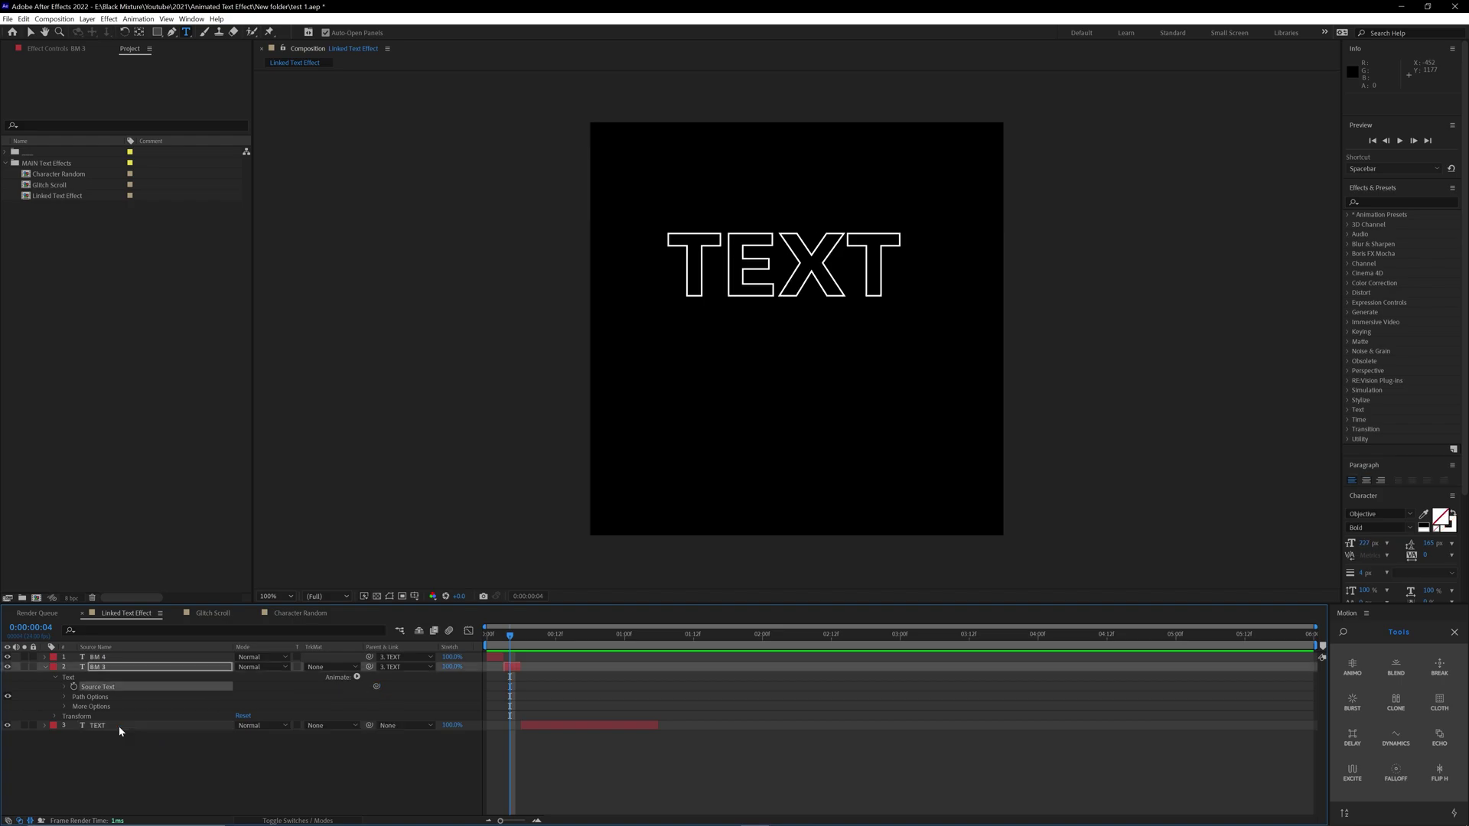
click(46, 725)
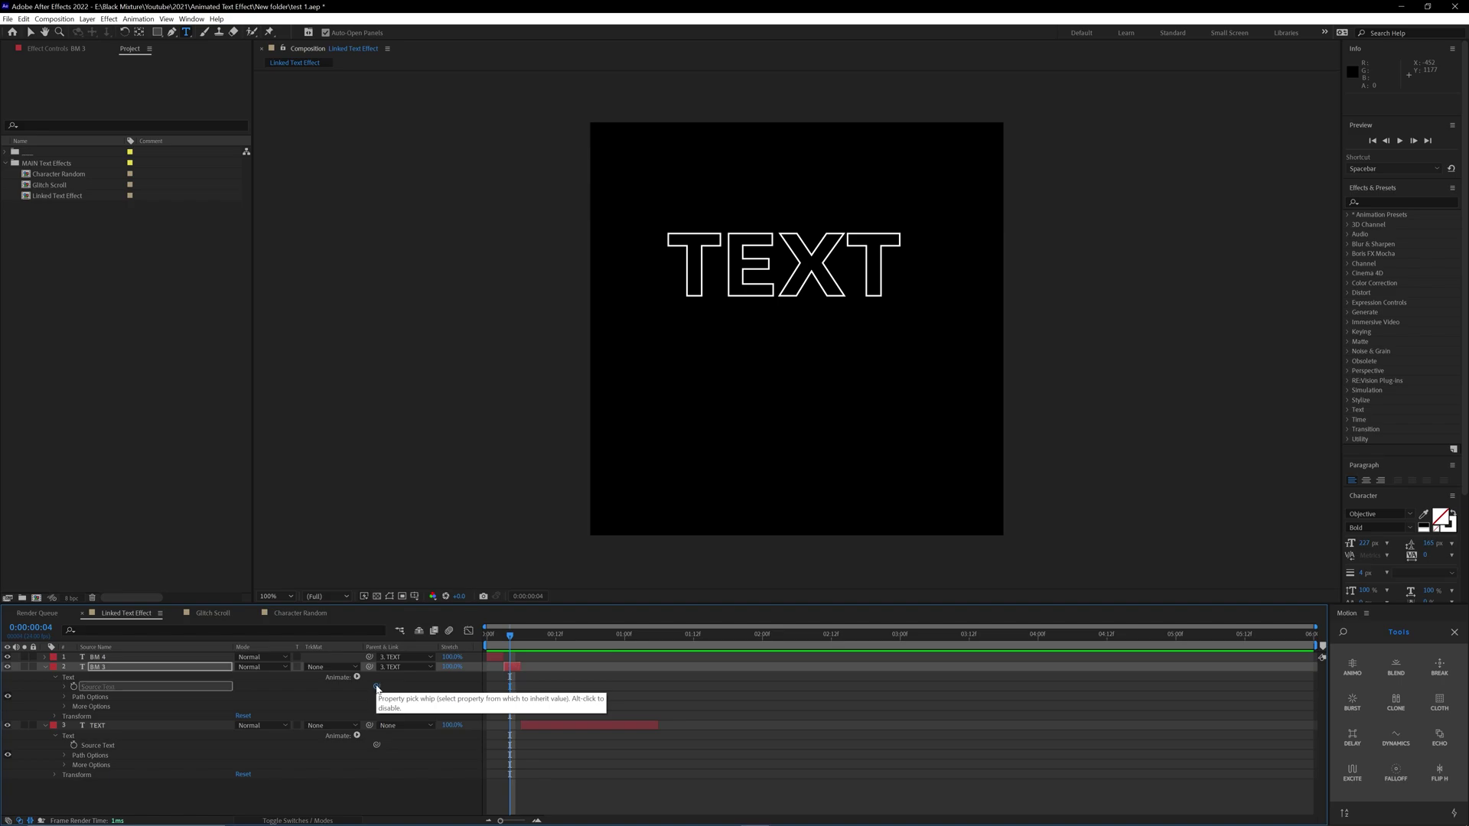
drag(100, 731, 107, 749)
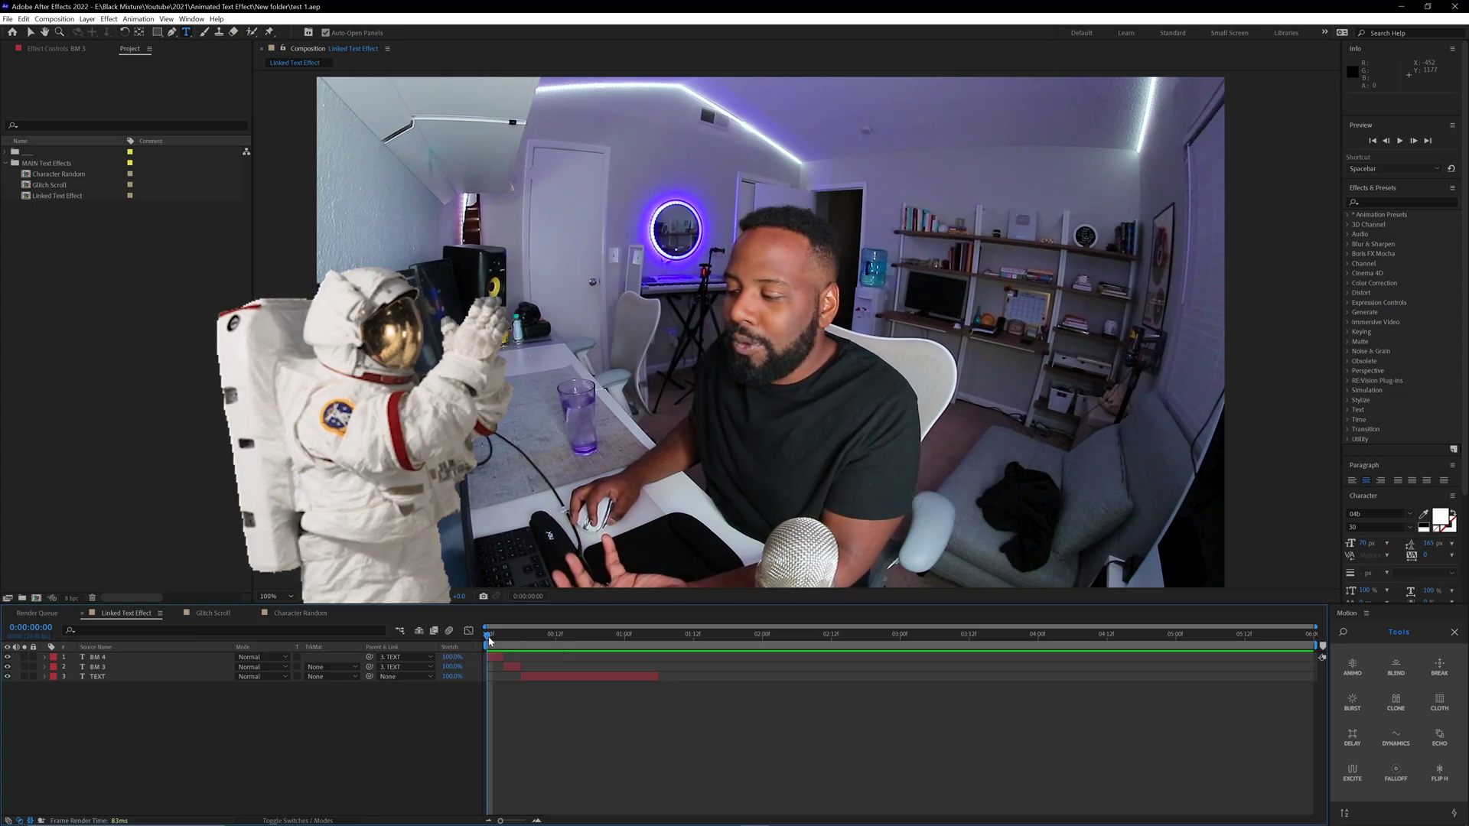
Replace the TEXT layer's wording with Moo and play the composition from its start.
click(534, 636)
click(117, 678)
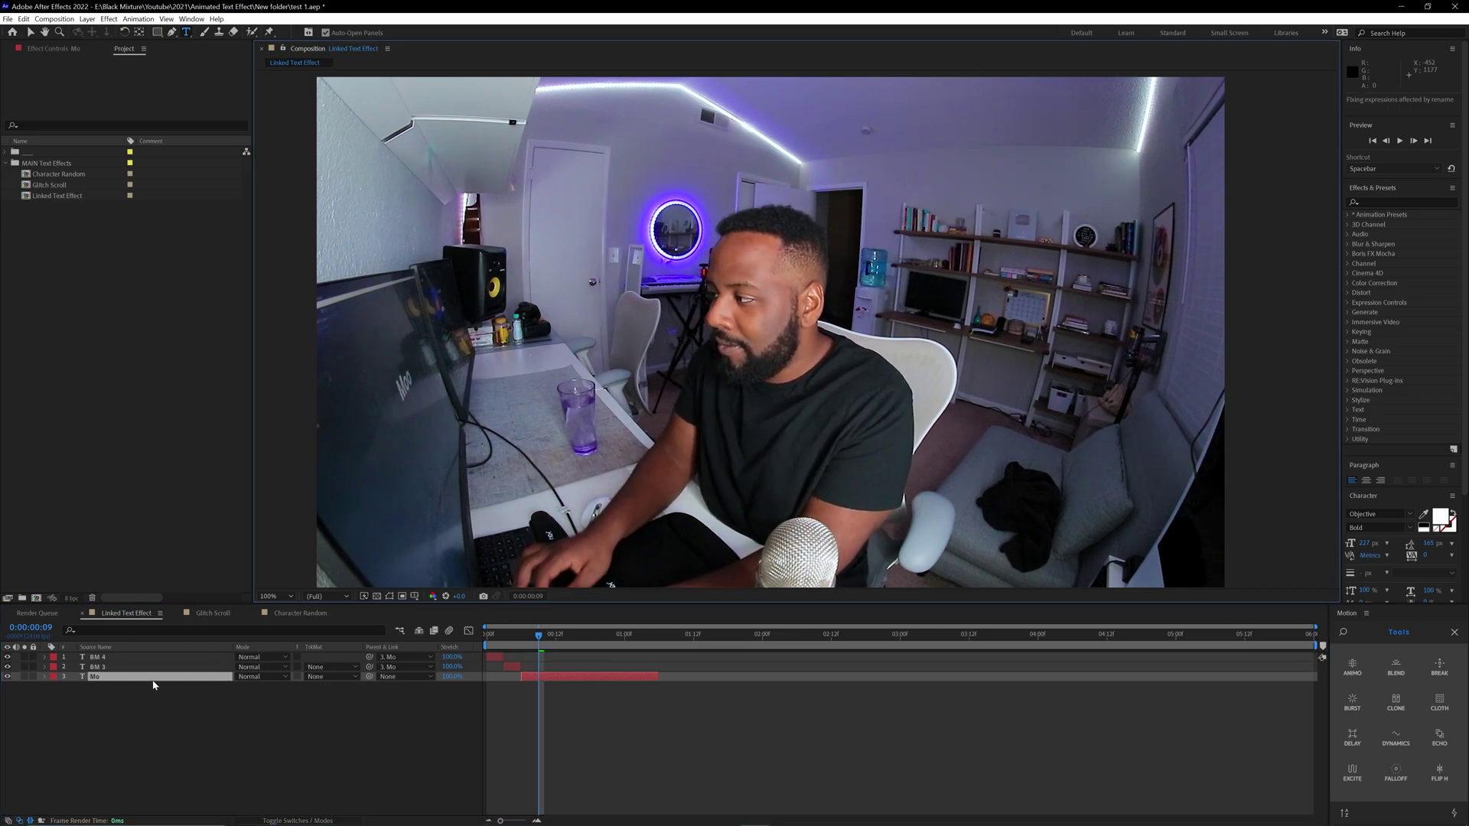
text(Moo)
key(Return)
key(Home)
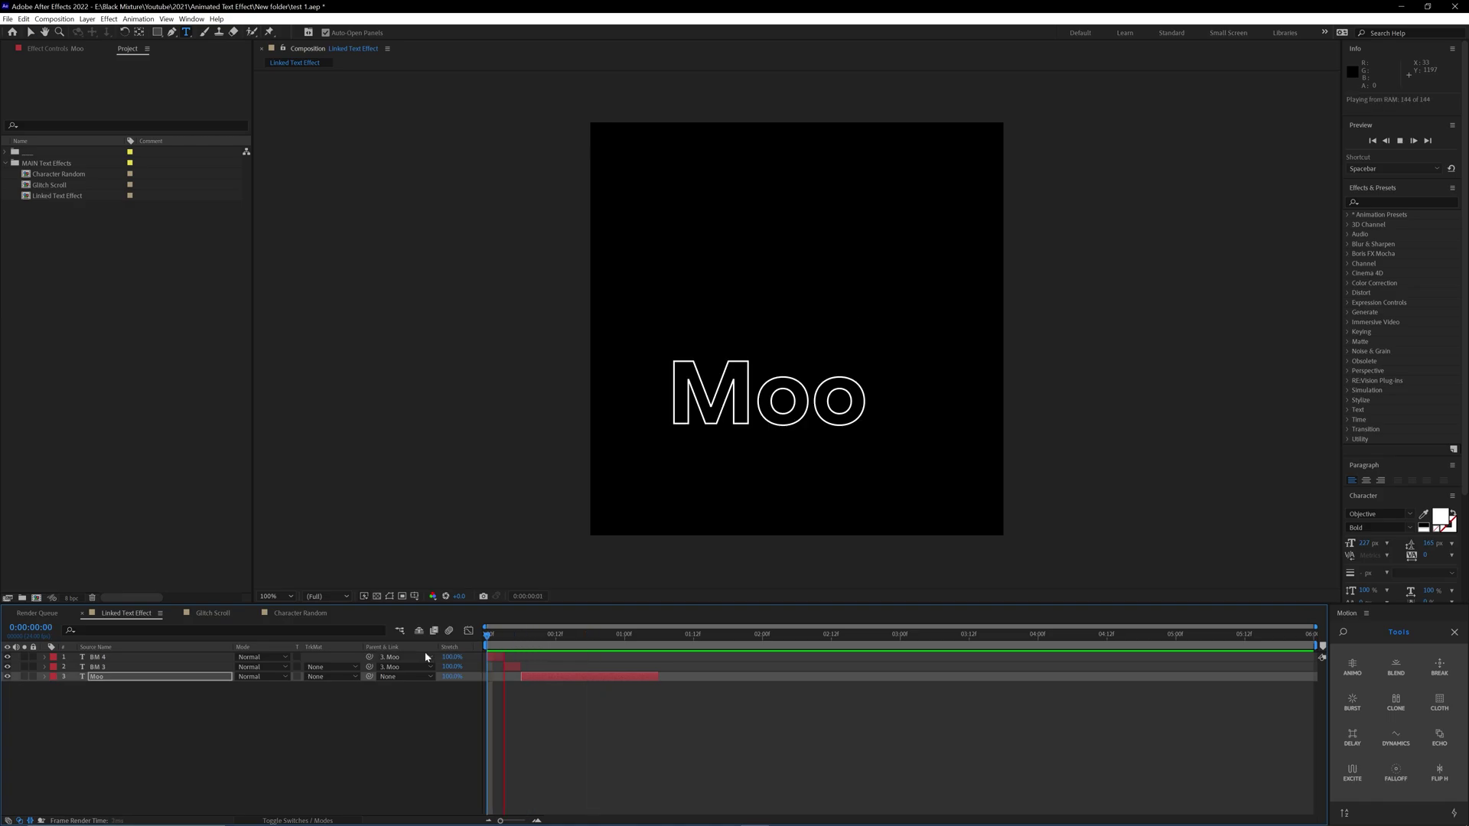
click(312, 705)
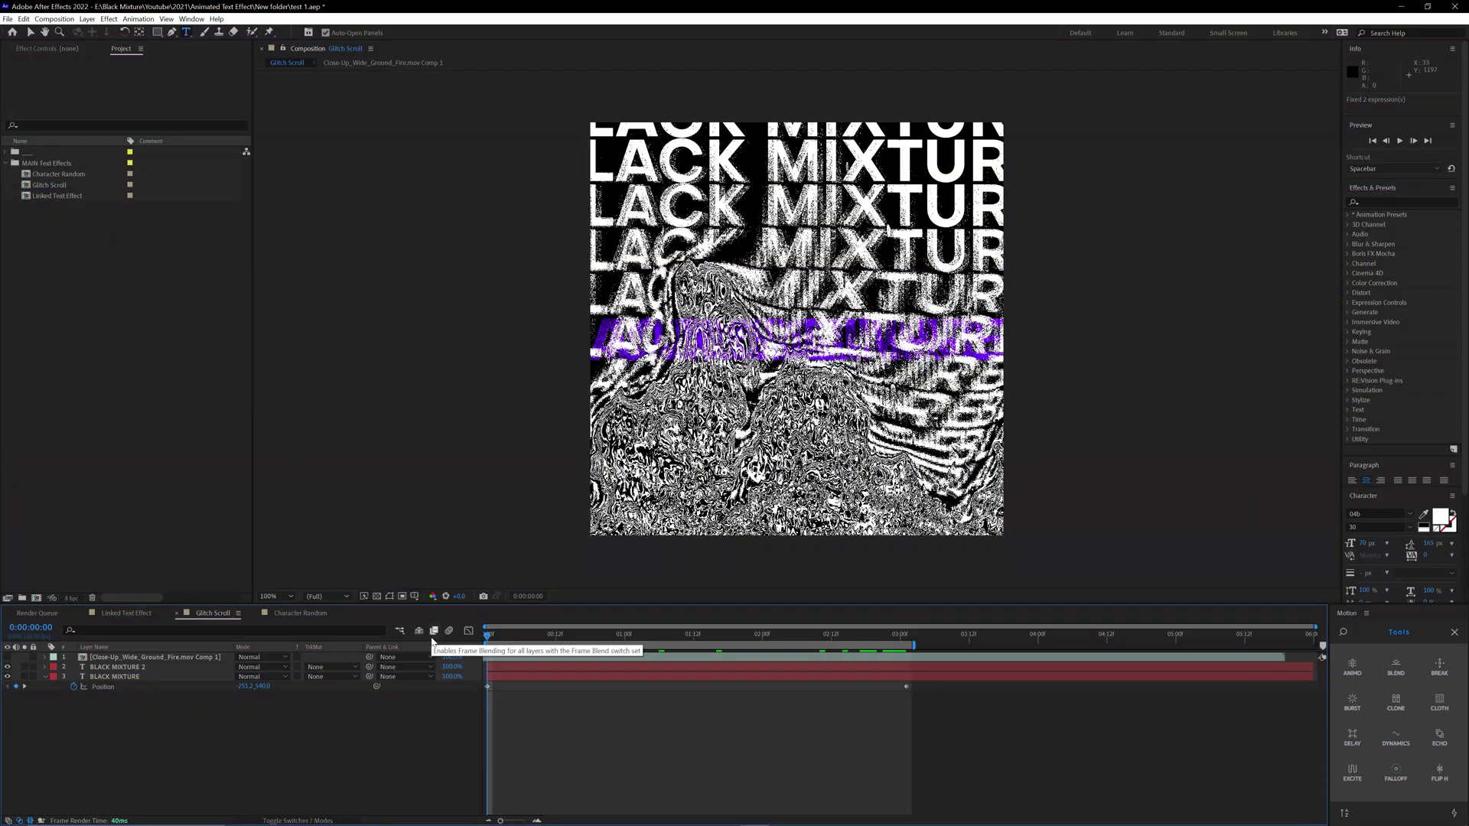
Play the Glitch Scroll composition from its start to examine the scrolling displaced text.
click(504, 639)
mouse_move(505, 639)
mouse_down()
mouse_move(734, 639)
mouse_move(486, 641)
mouse_up()
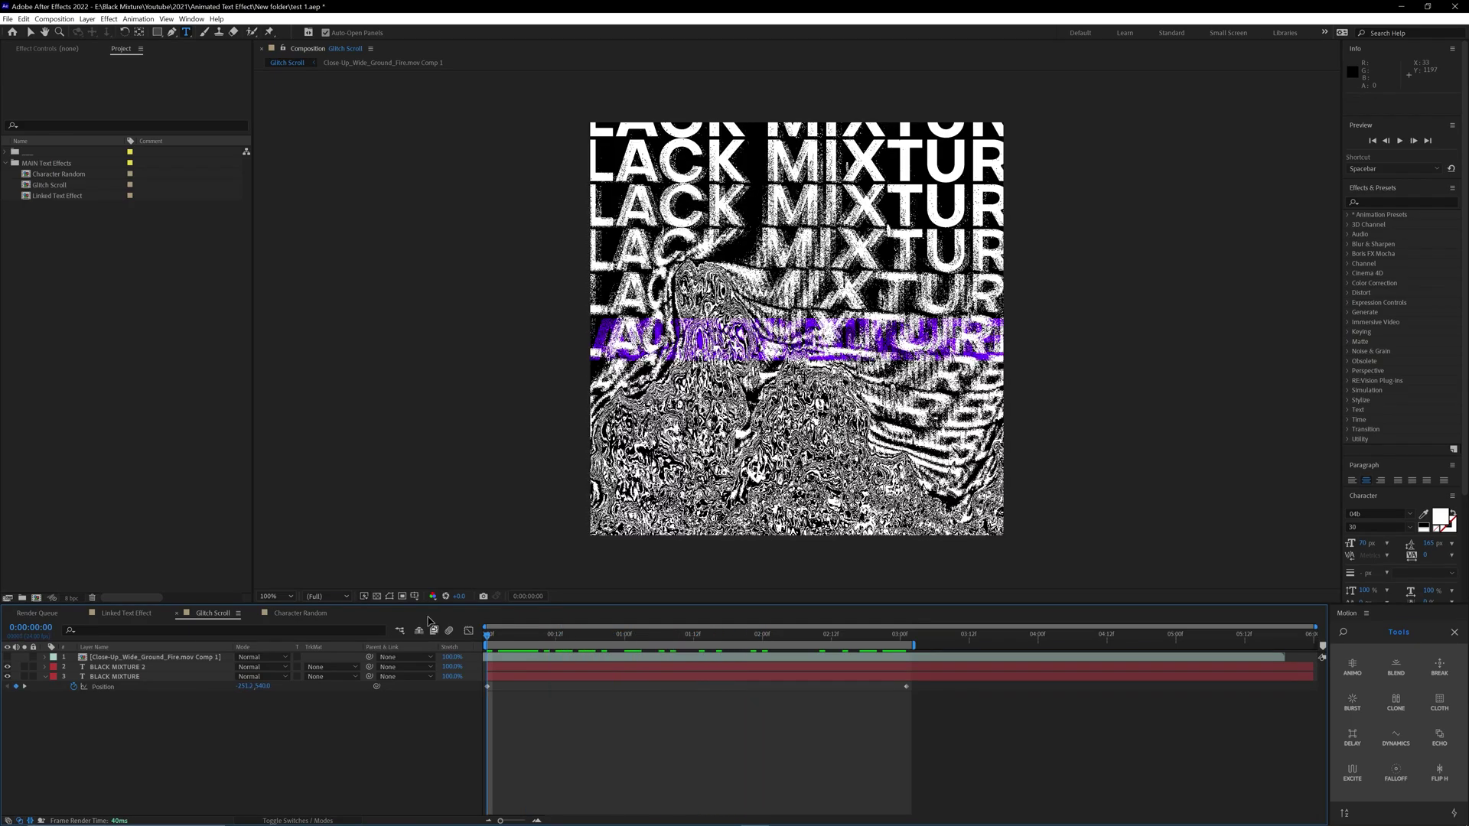
key(space)
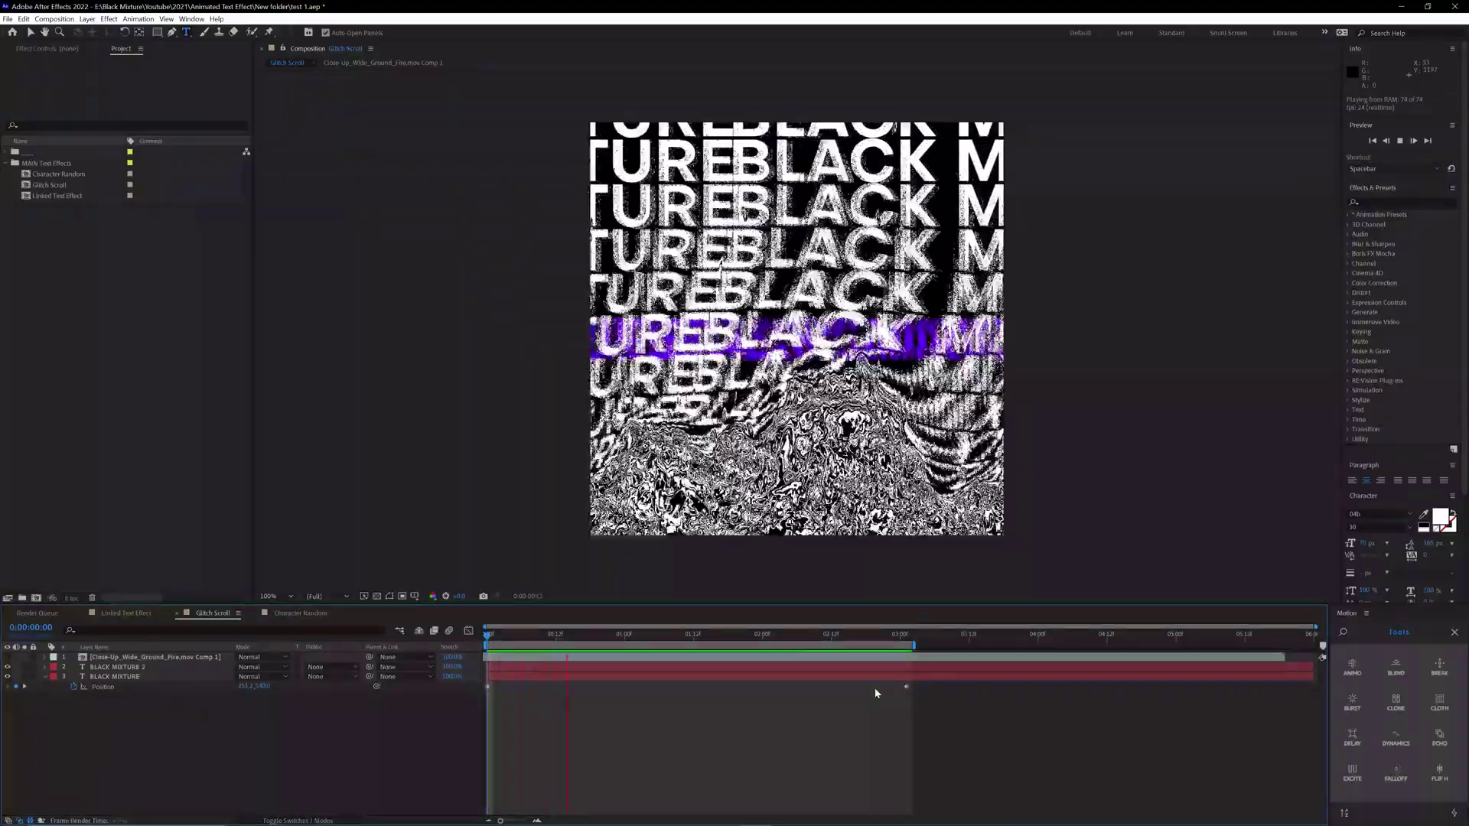
key(space)
key(Home)
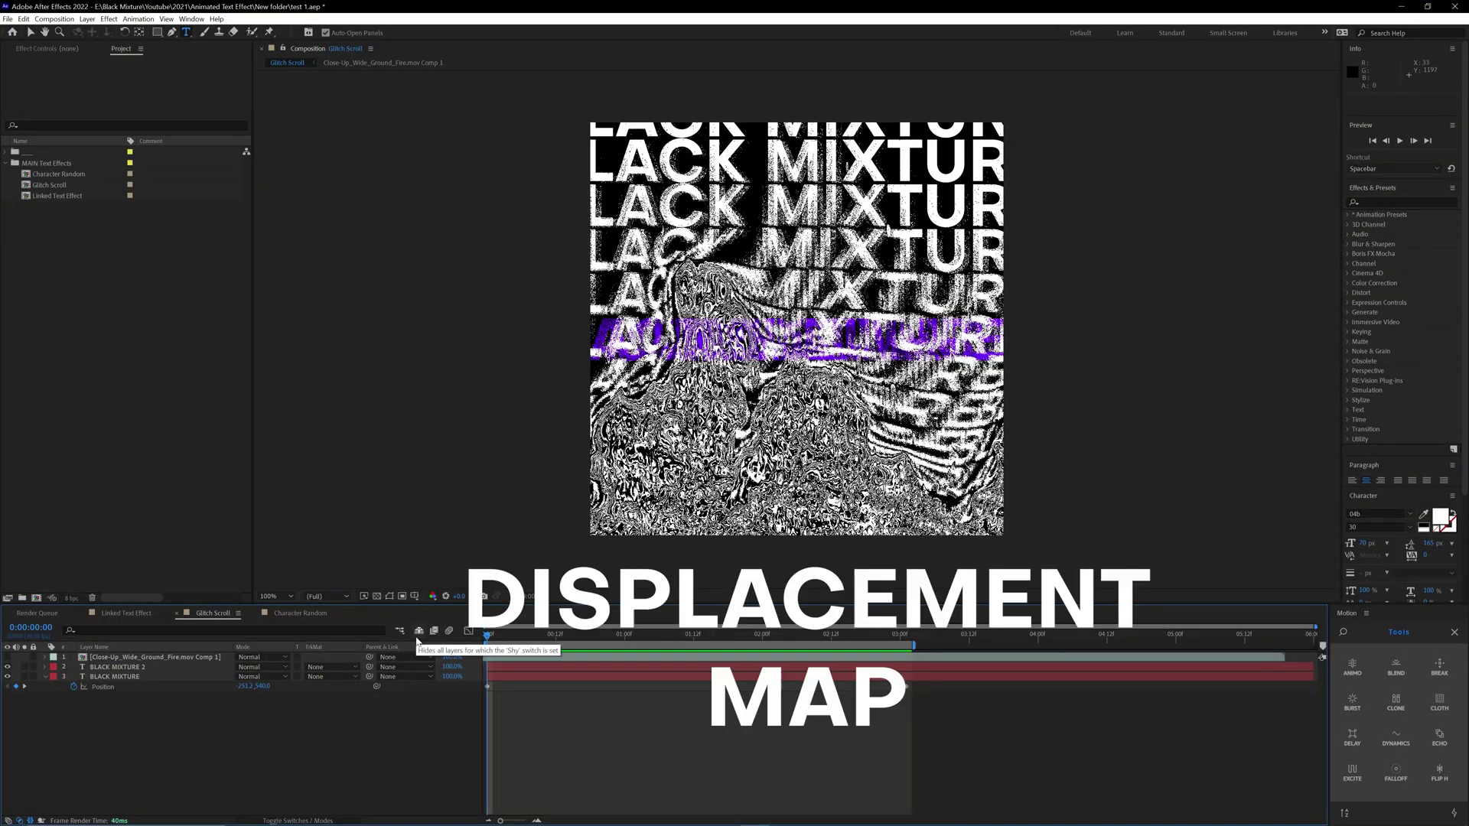
Hide the BLACK MIXTURE and BLACK MIXTURE 2 text layers in the Glitch Scroll composition.
alt+click(8, 677)
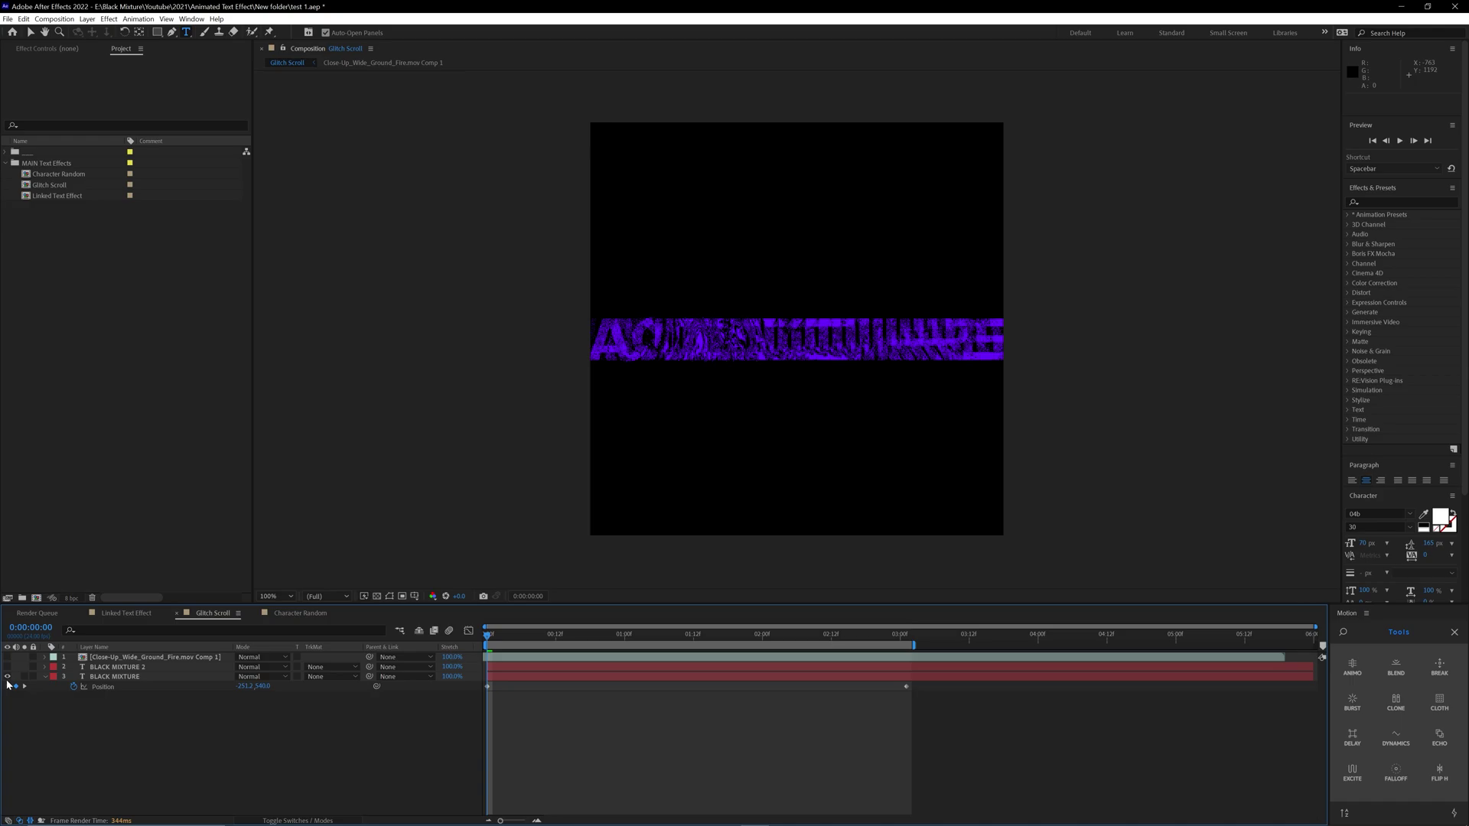
click(8, 677)
click(169, 669)
click(65, 710)
Create a new text layer reading Black Mixture in the Glitch Scroll composition.
right_click(178, 733)
mouse_move(227, 610)
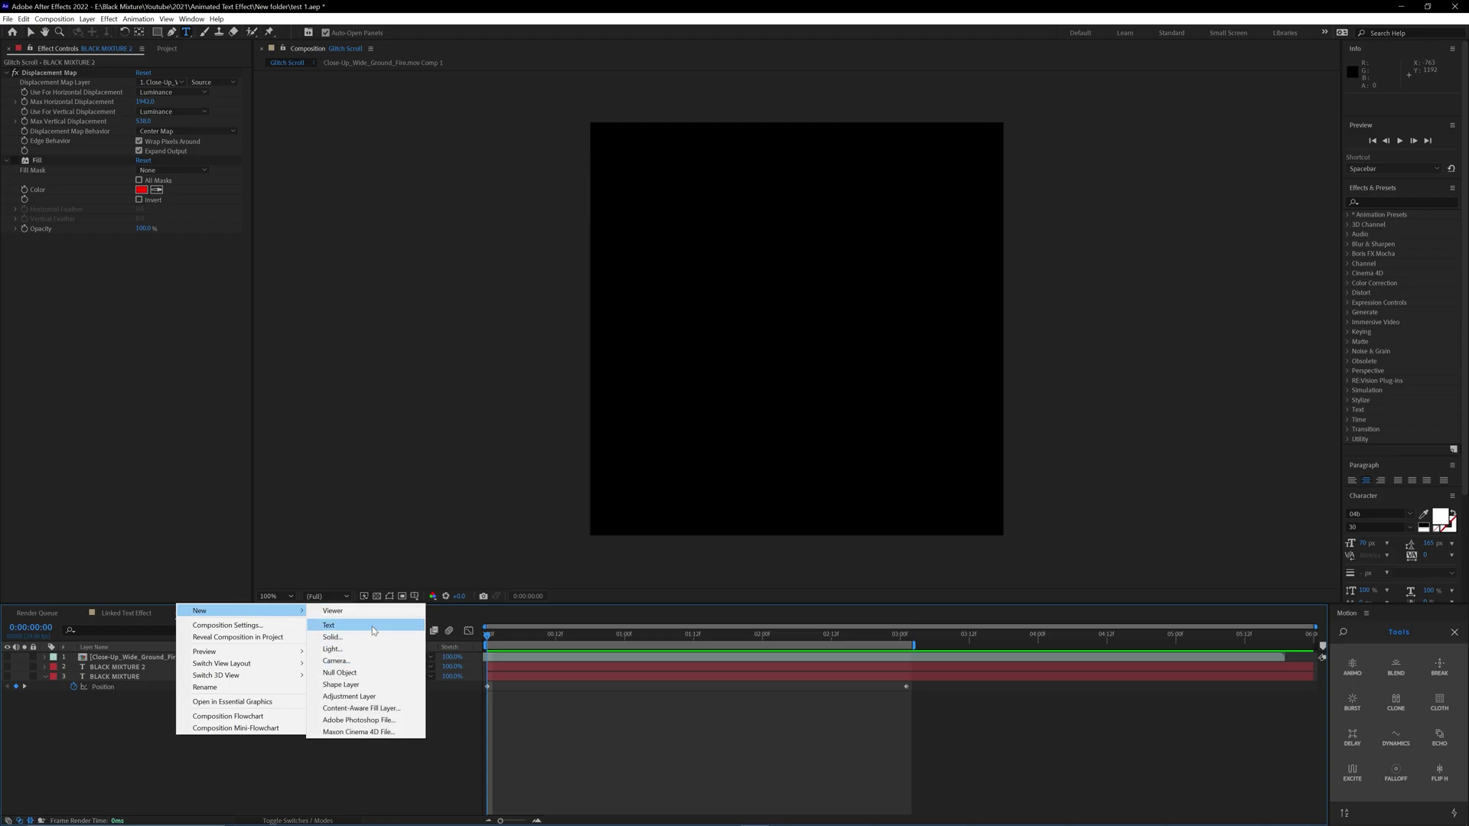
click(329, 625)
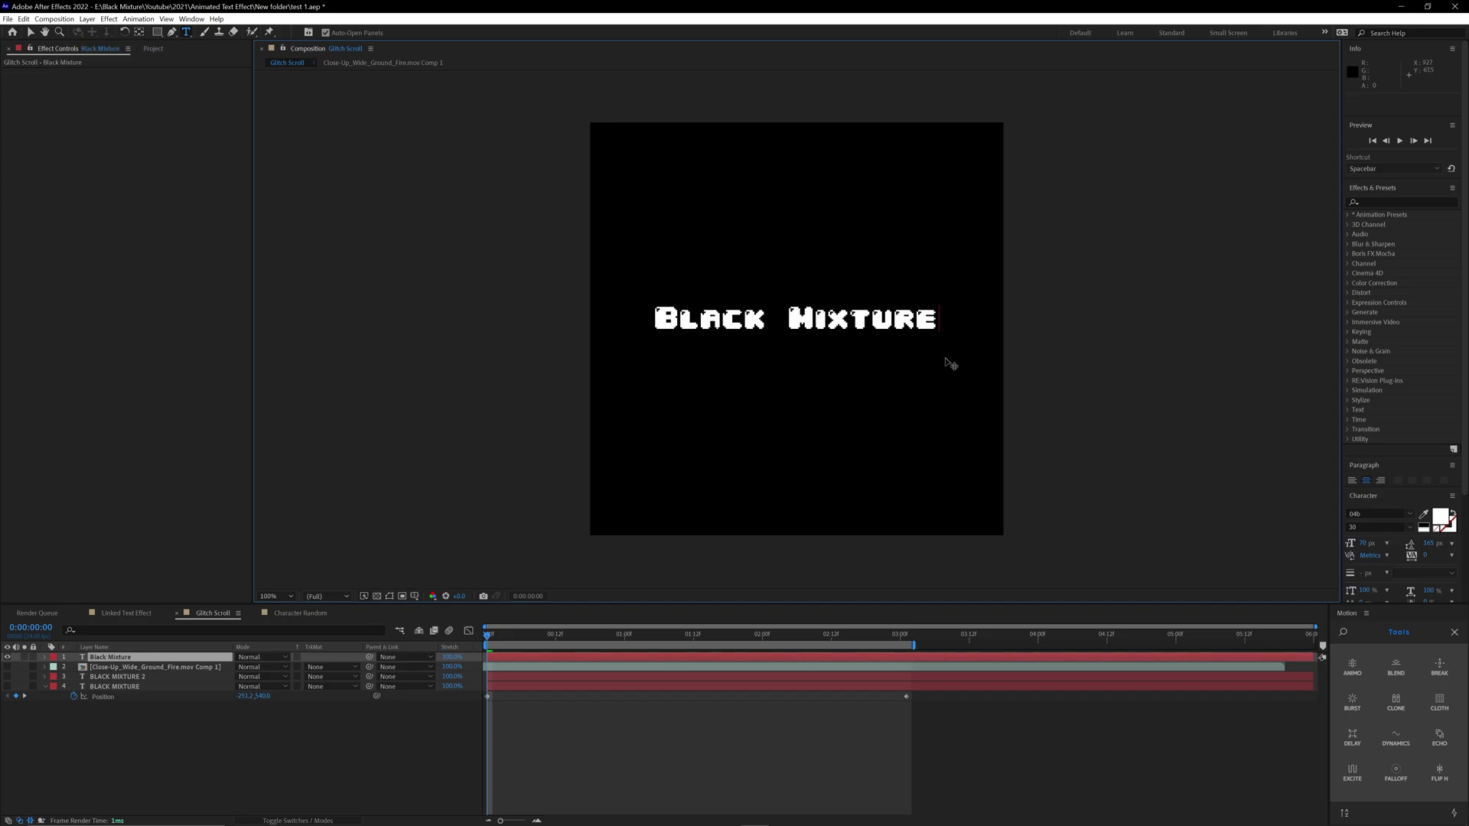
Format the new Black Mixture text in the Objective Bold font with all caps.
key(ctrl+a)
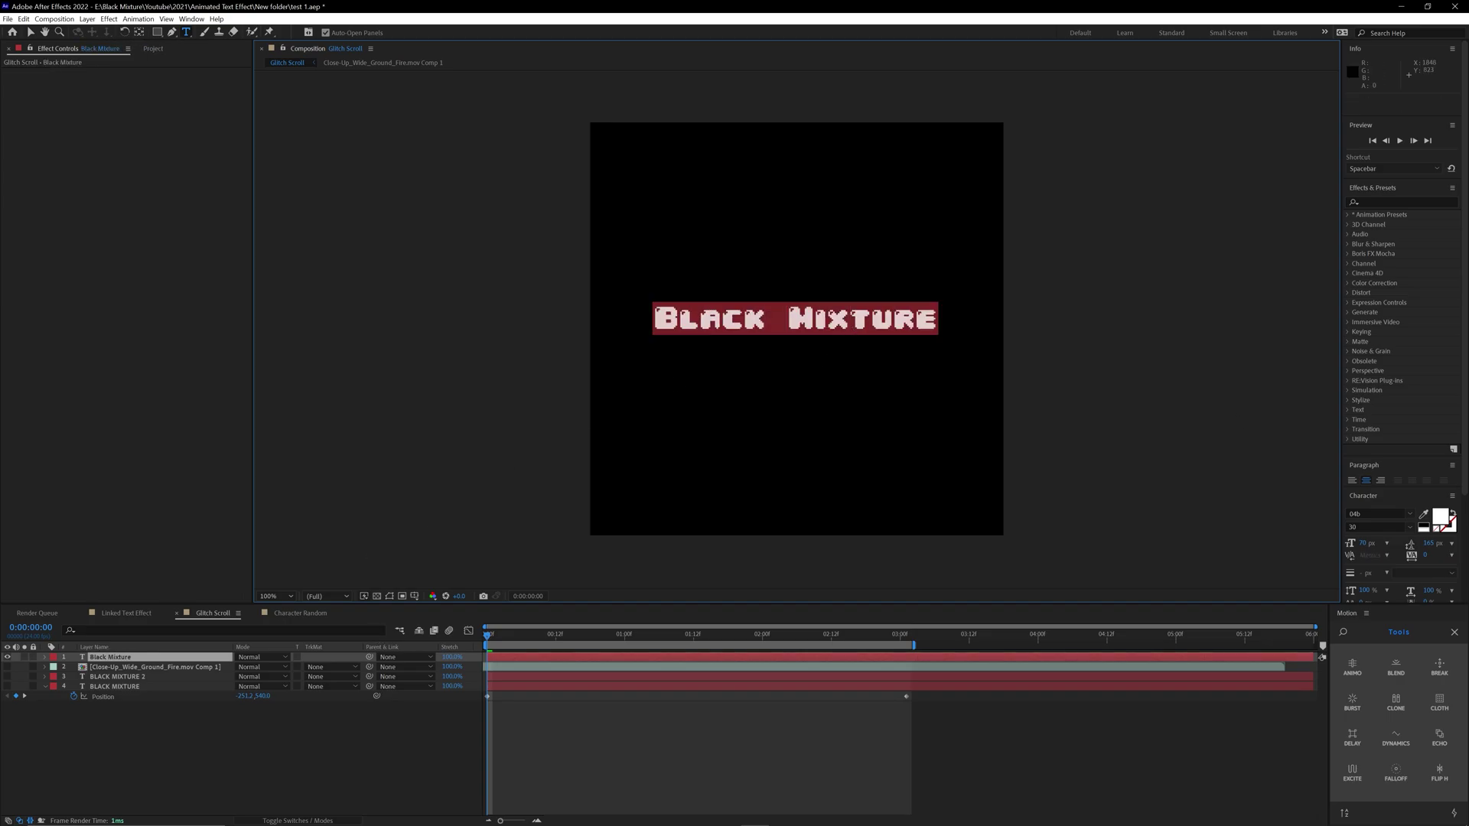
click(1377, 513)
text(objective)
click(1301, 649)
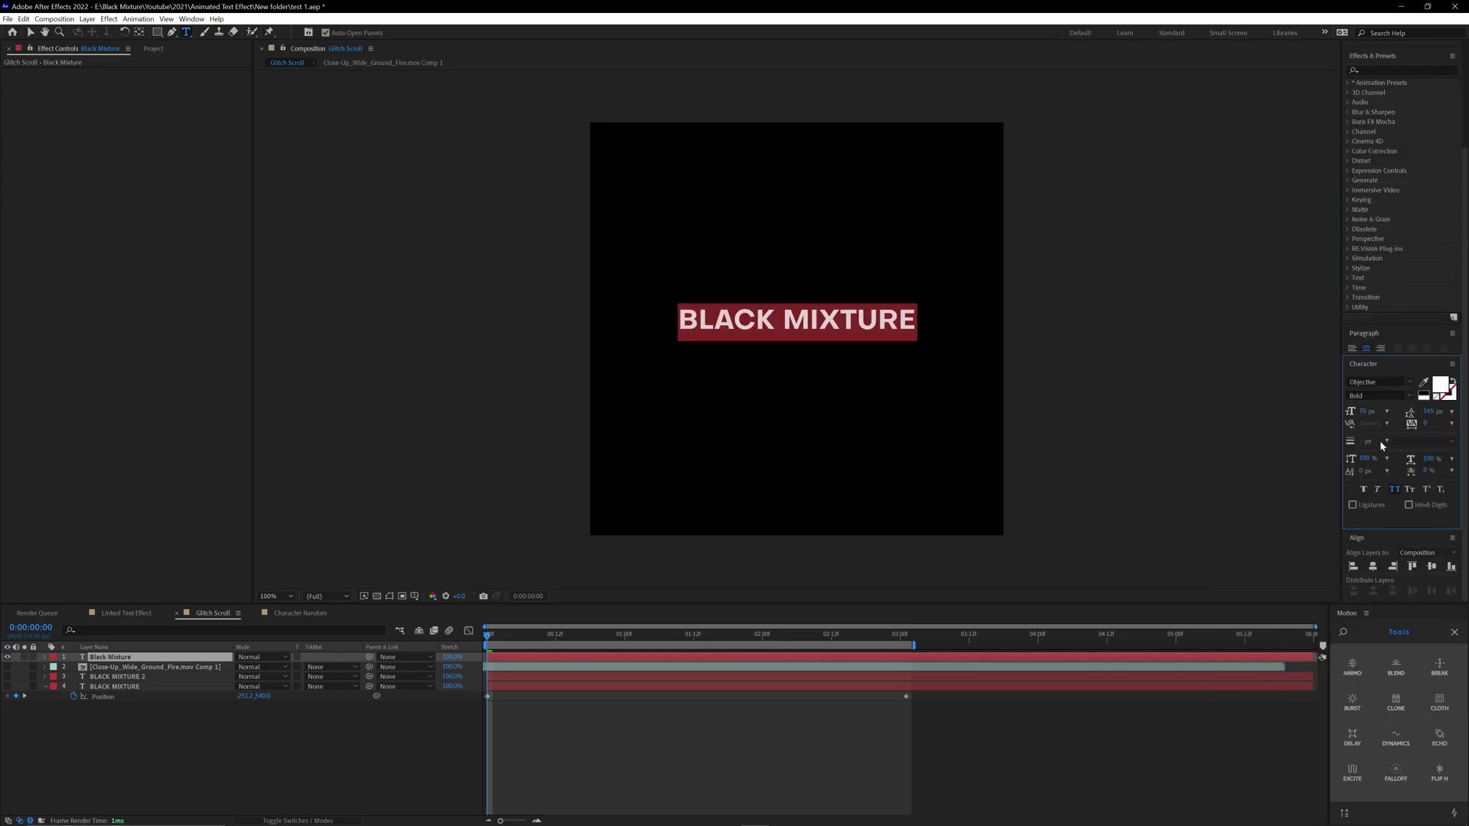
Set the new Black Mixture text to a font size of 84 px and finish editing it.
drag(1366, 412, 1377, 411)
click(726, 321)
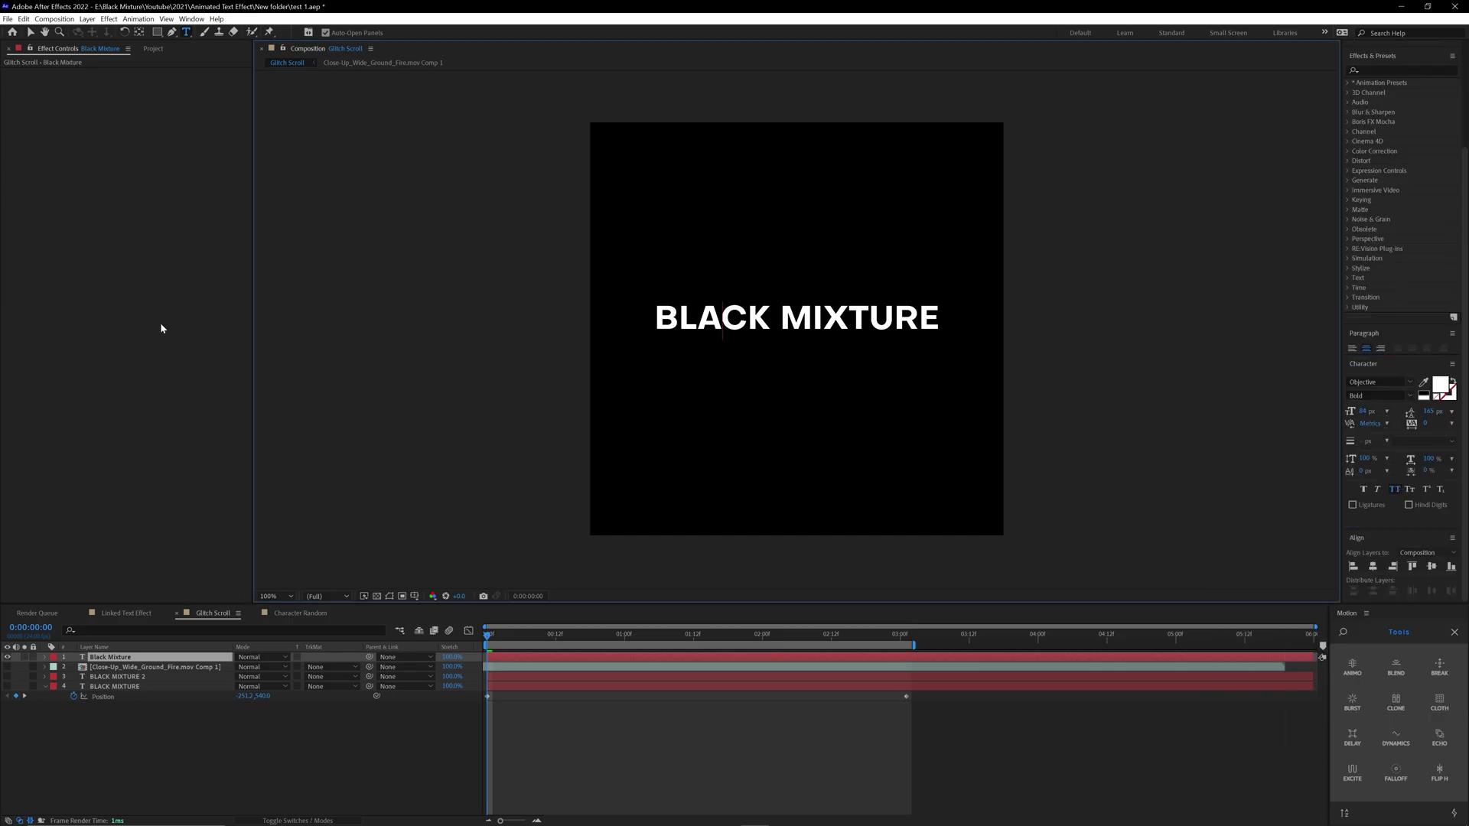
click(30, 33)
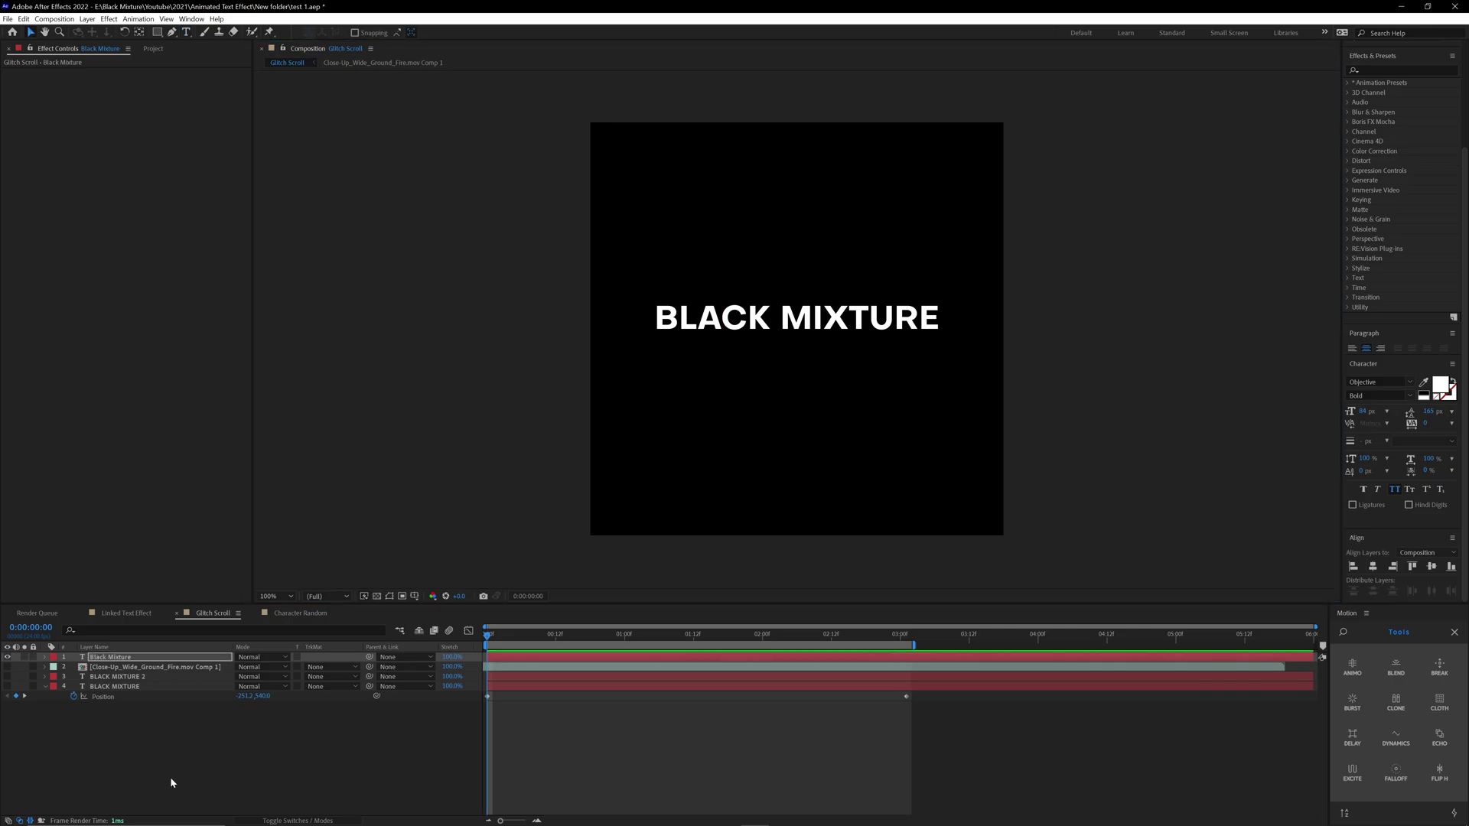
Apply the Displacement Map effect to the new Black Mixture text layer.
right_click(107, 656)
mouse_move(176, 510)
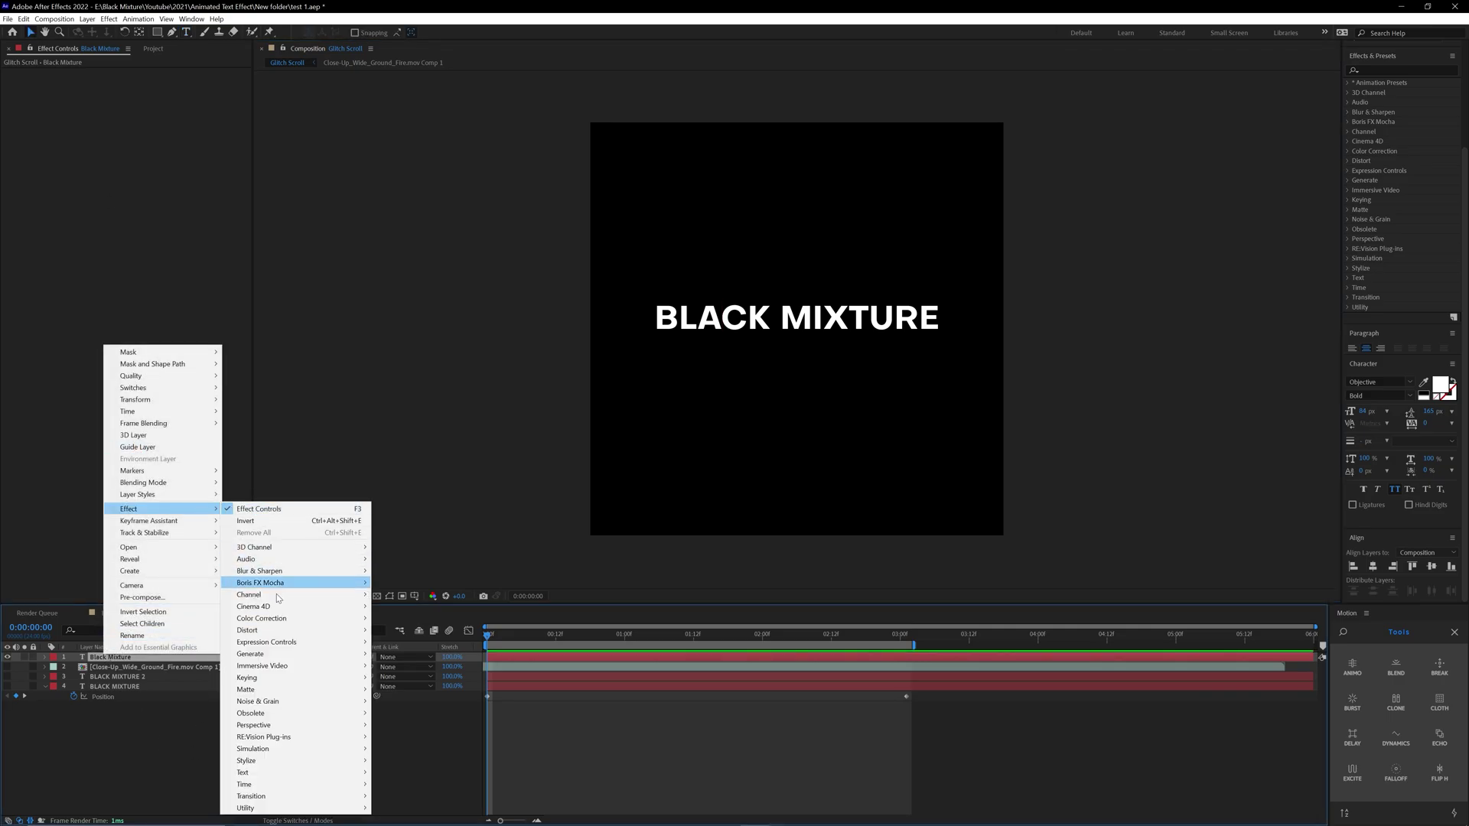
mouse_move(265, 635)
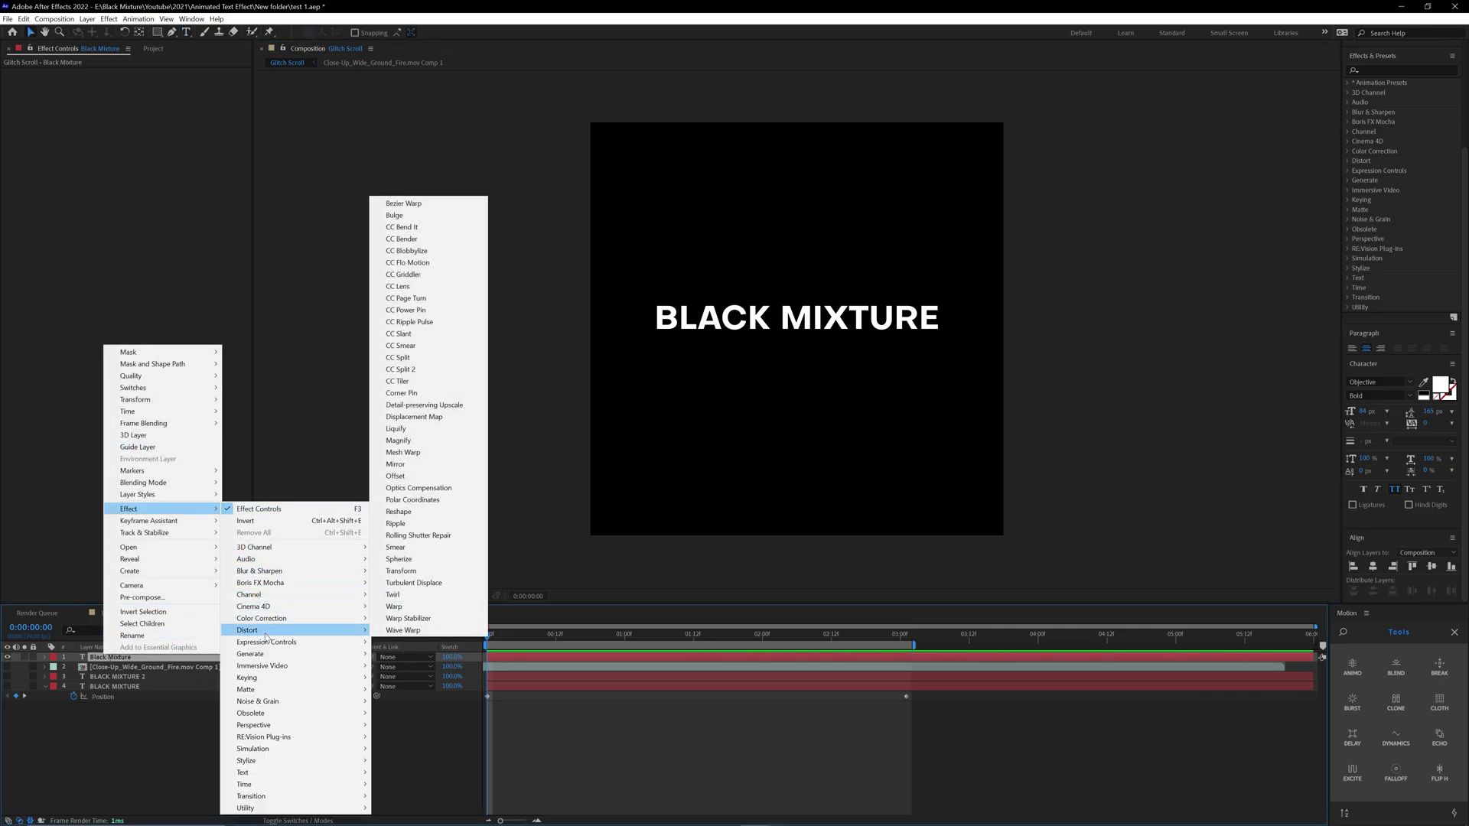
click(411, 418)
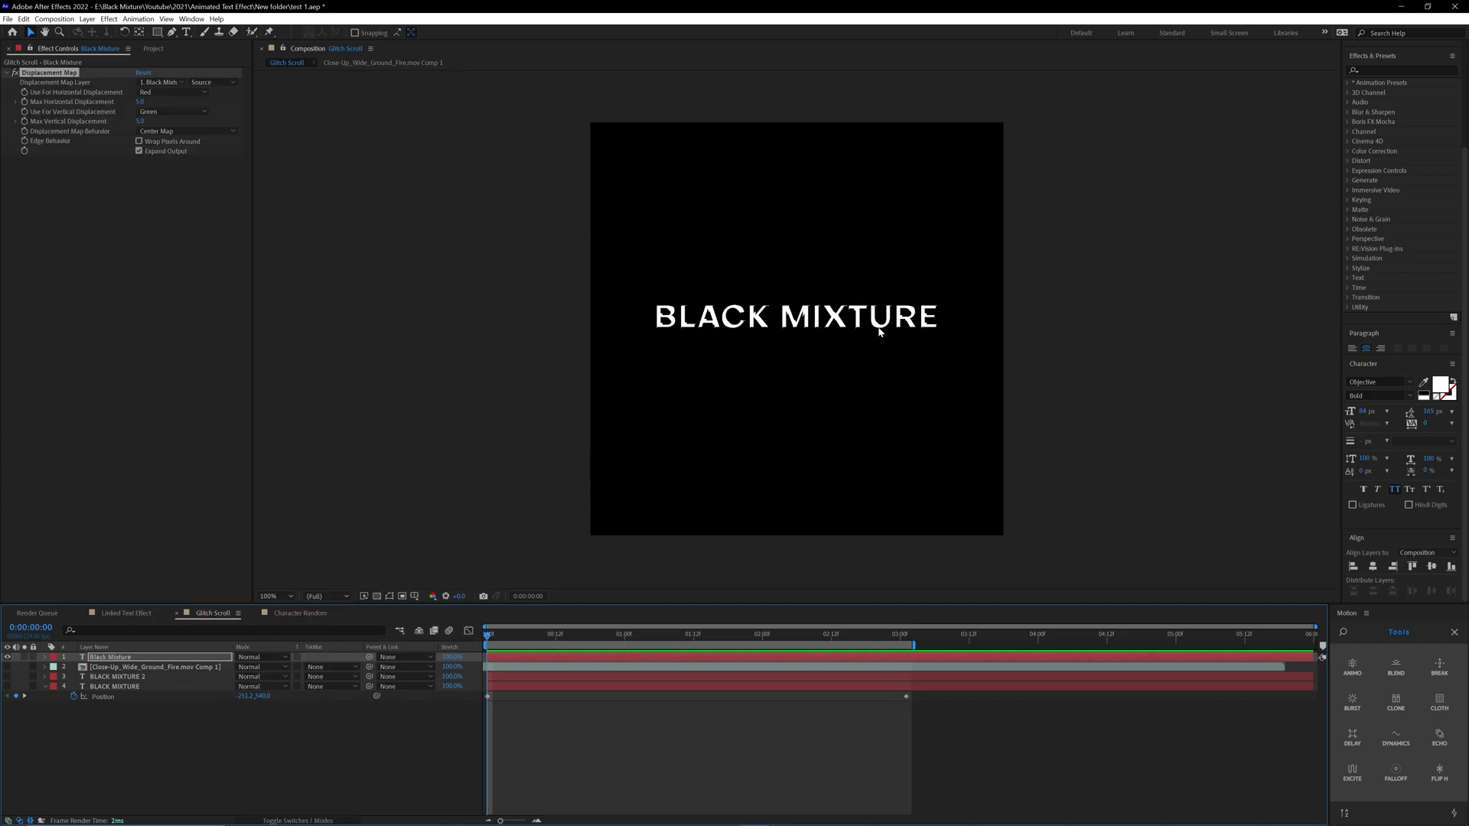
Set the Displacement Map's Max Horizontal Displacement to about 300 and its map layer to Close-Up_Wide_Ground_Fire.mov Comp 1.
scroll(740, 323, up, 4)
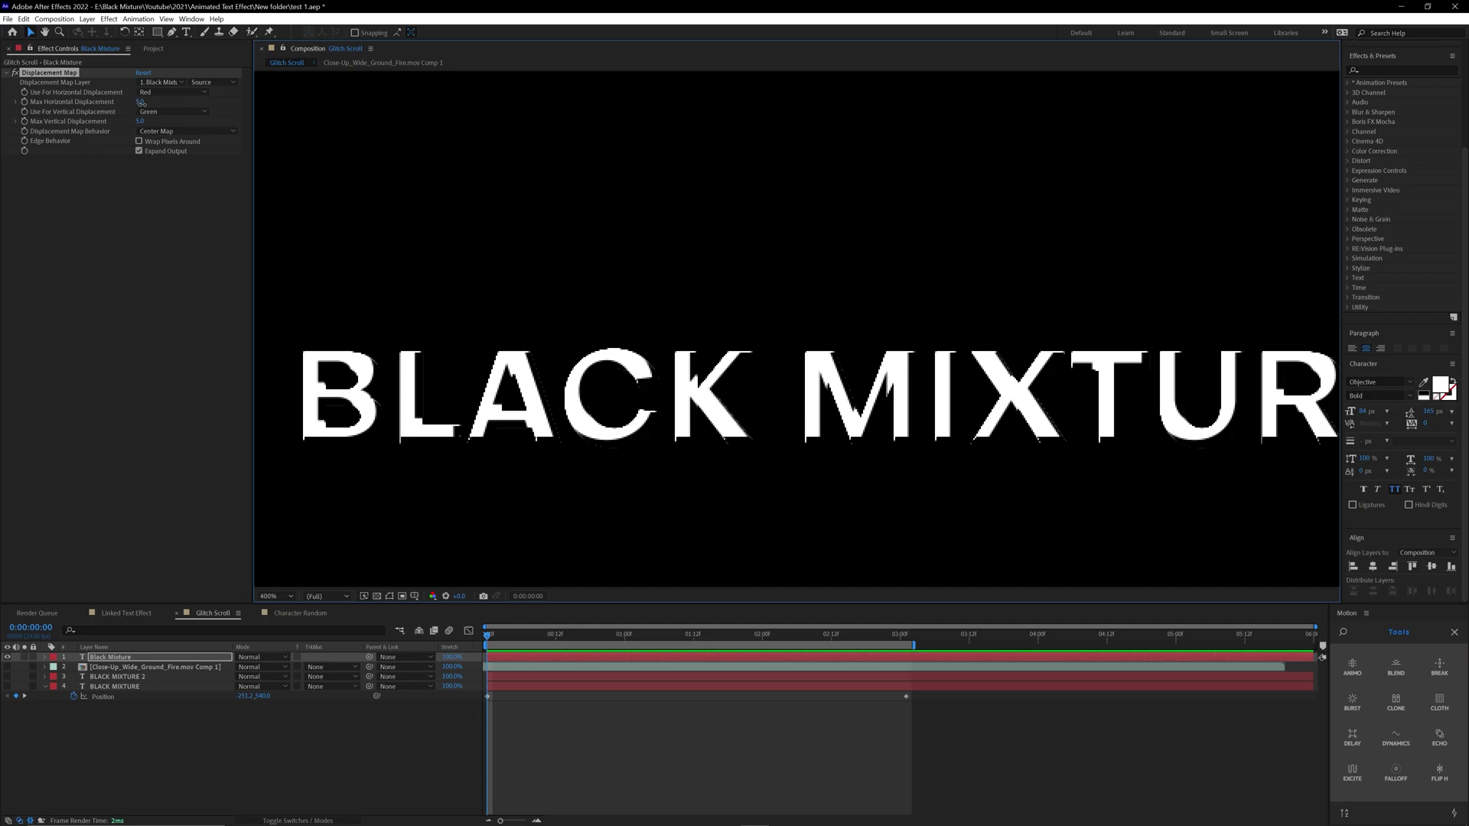
drag(141, 102, 341, 134)
scroll(617, 430, down, 4)
scroll(792, 365, up, 2)
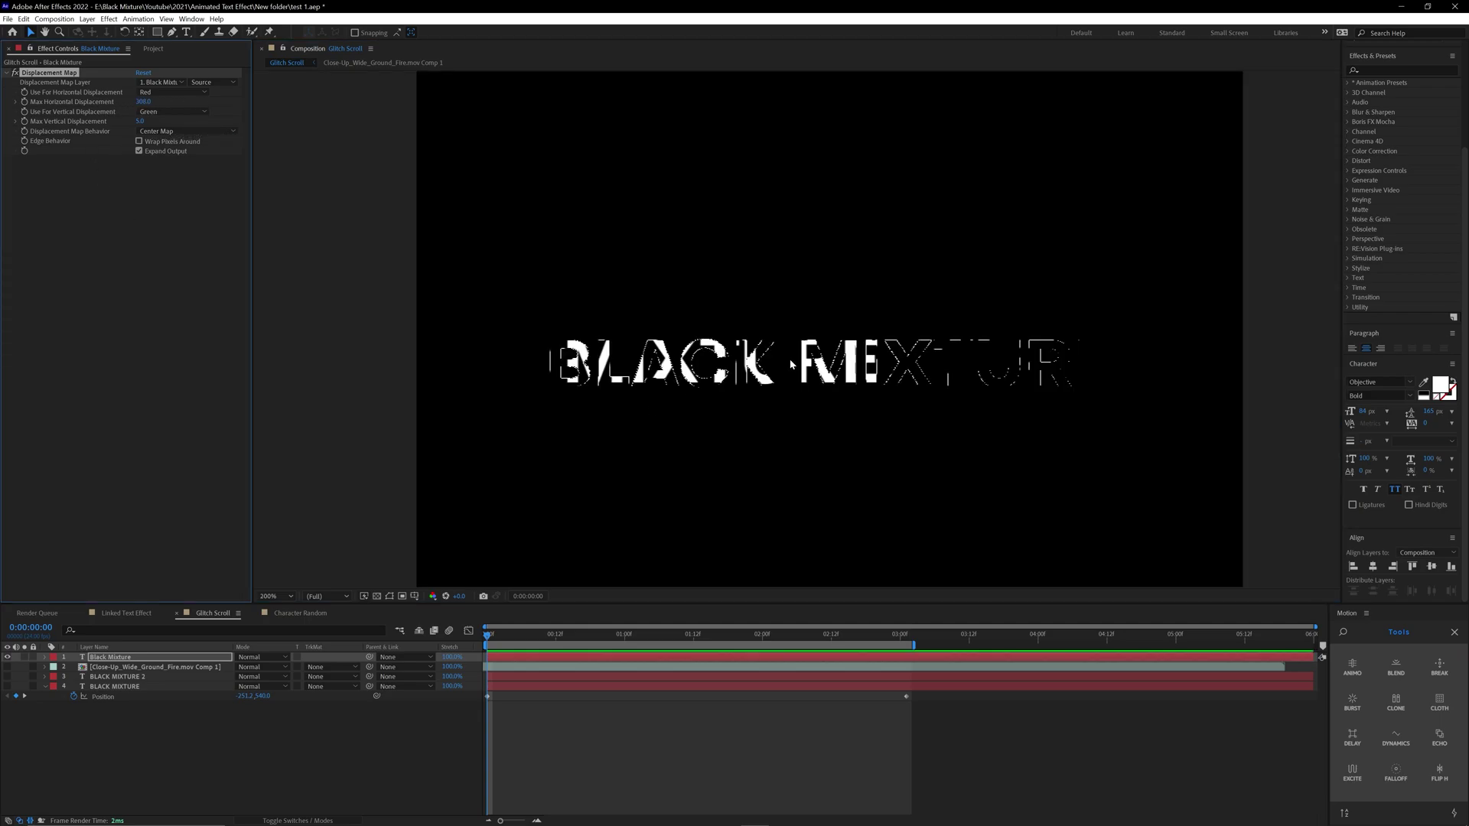
click(162, 82)
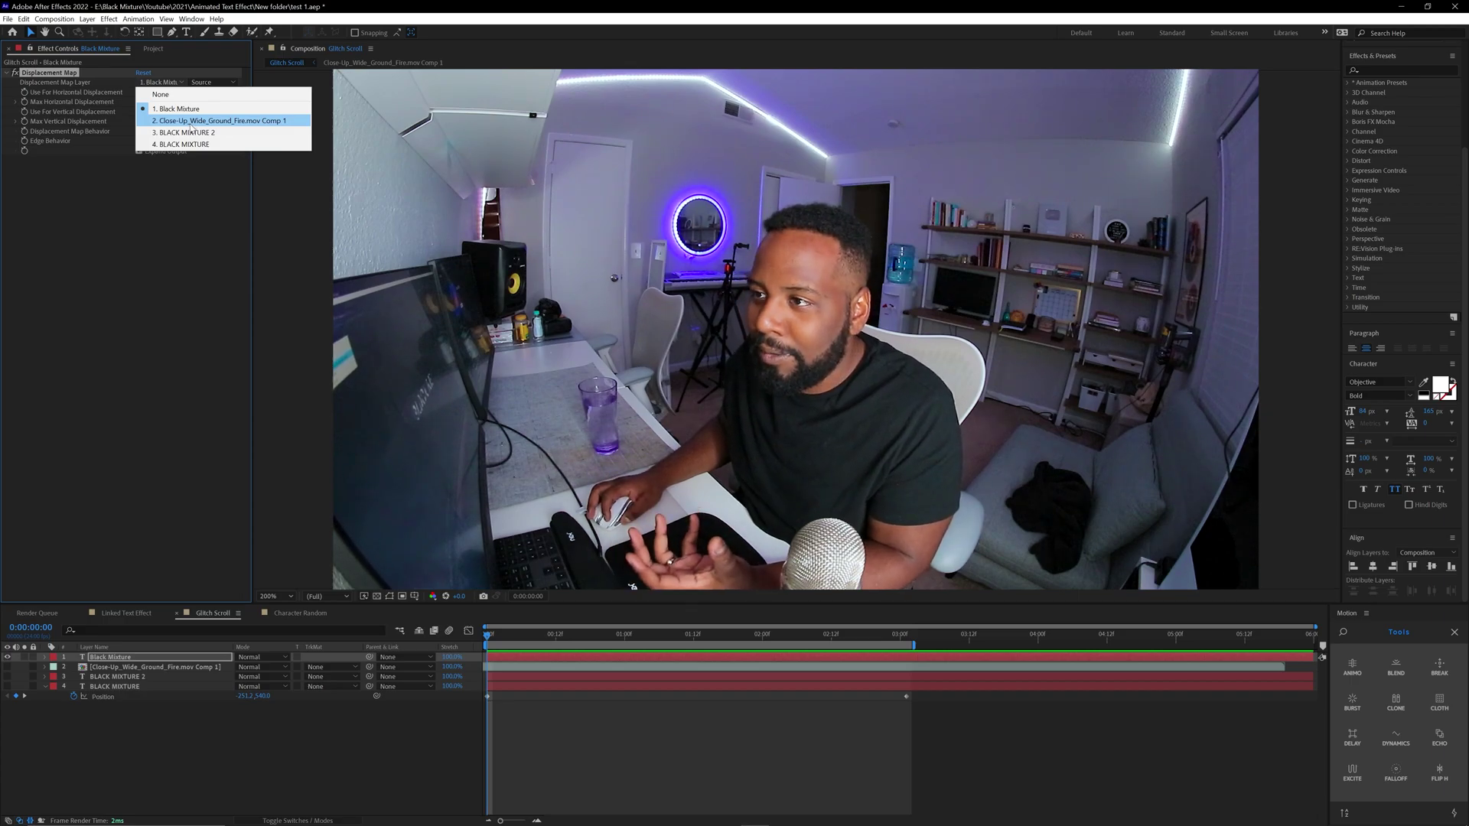
click(192, 123)
Open the Close-Up_Wide_Ground_Fire.mov Comp 1 precomposition, play its fire footage, and return to the Glitch Scroll composition.
click(154, 49)
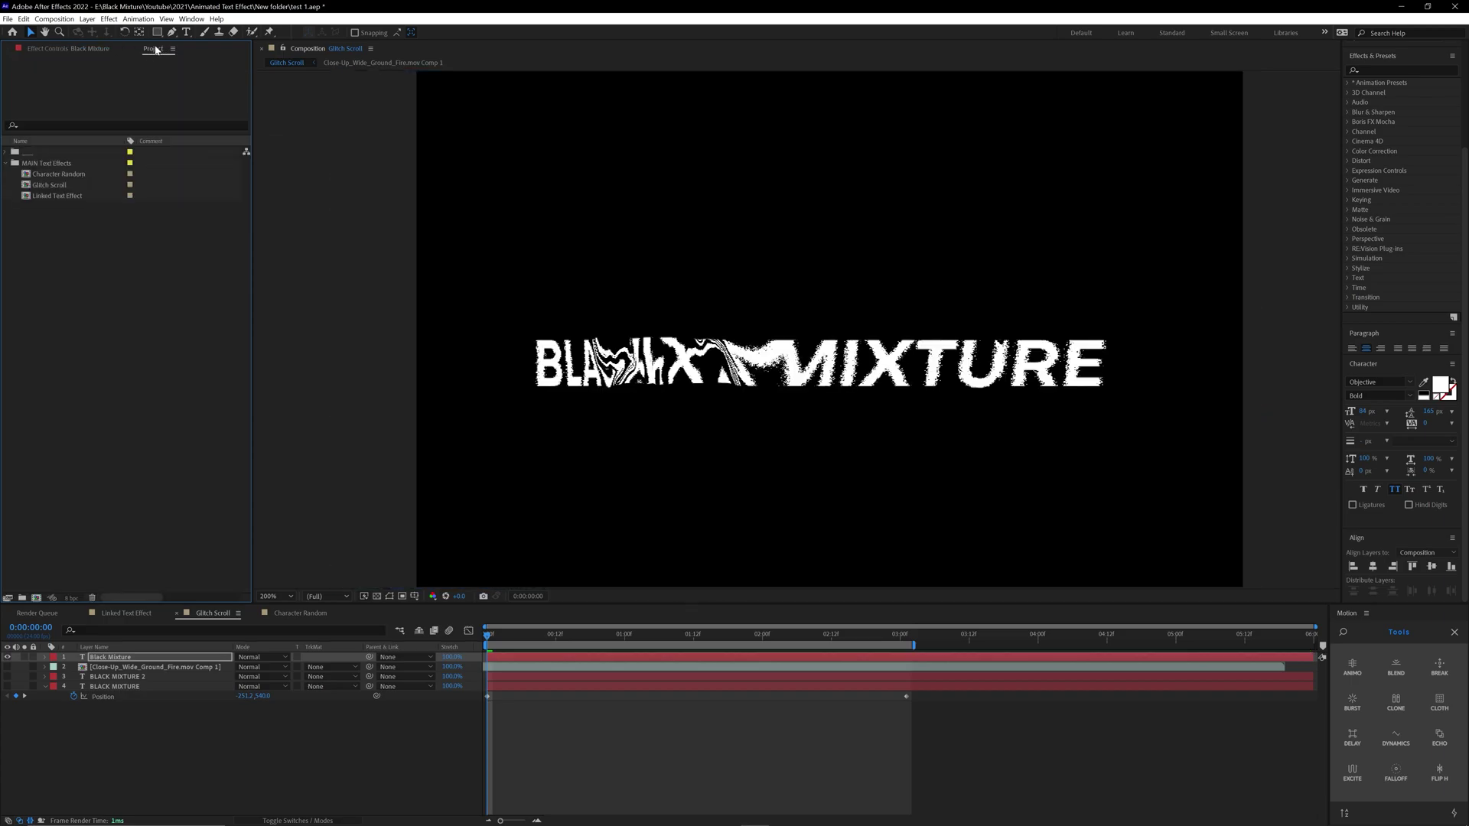
double_click(125, 666)
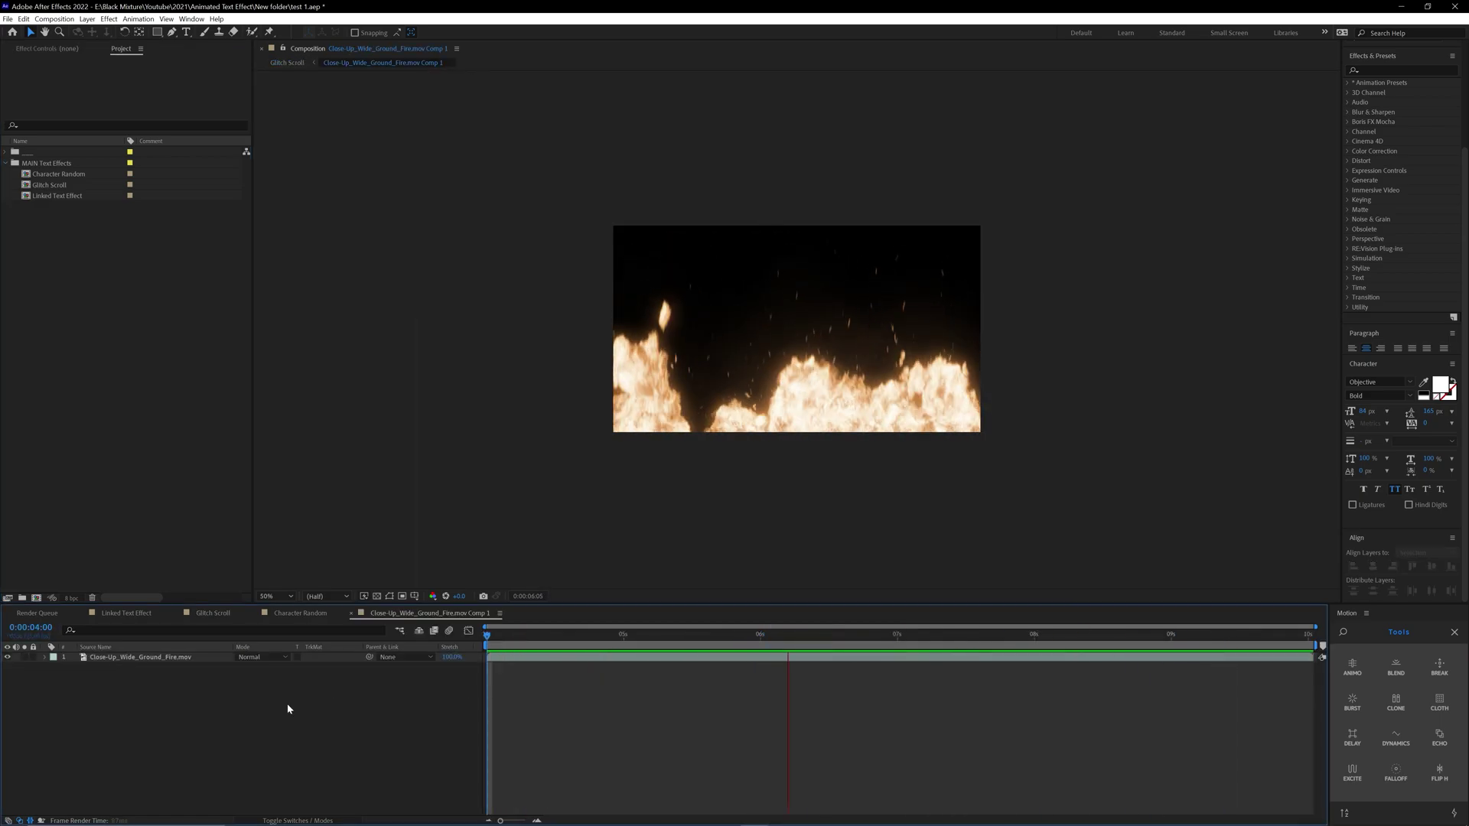
key(space)
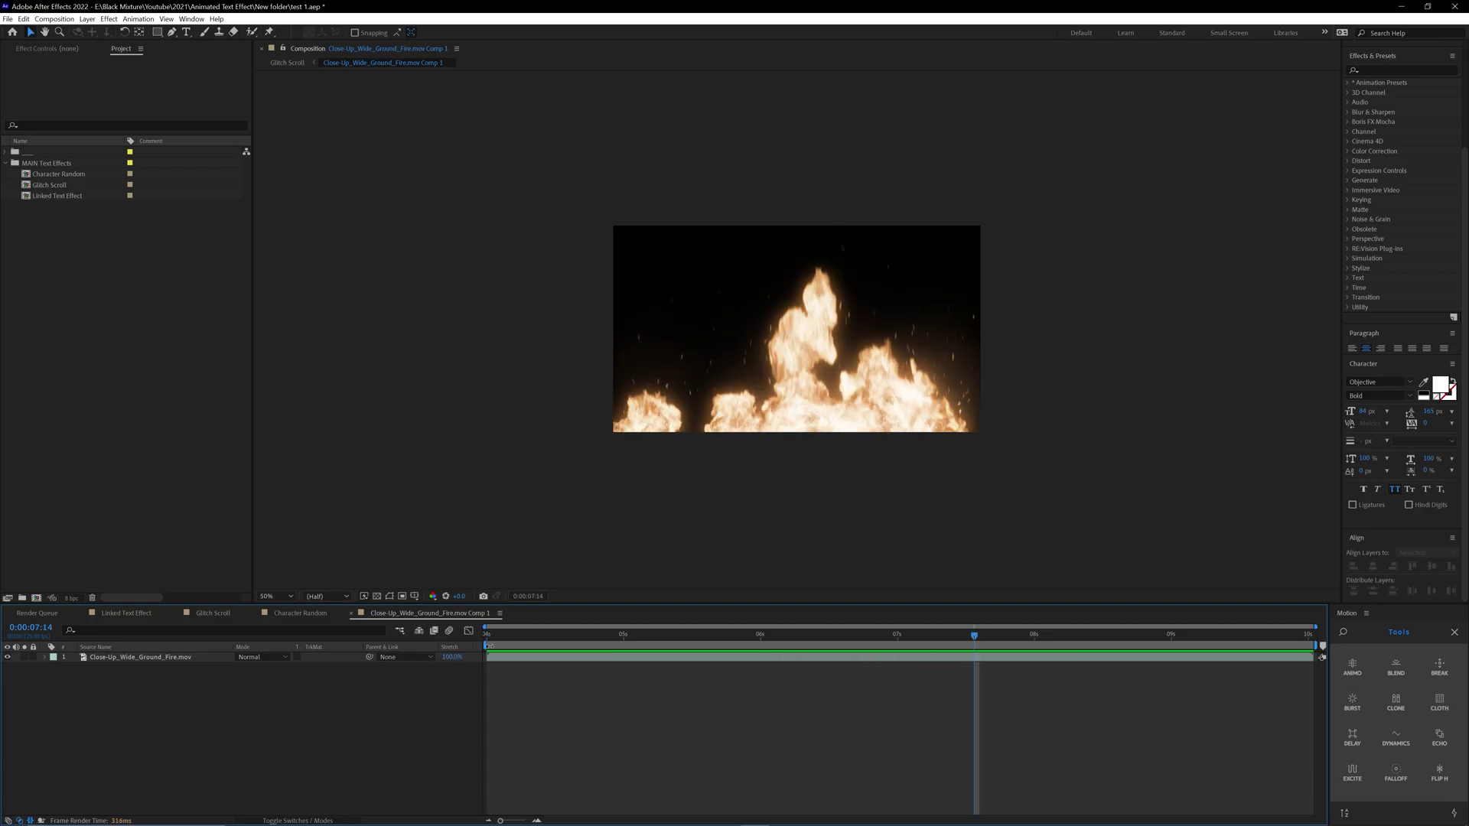
click(212, 613)
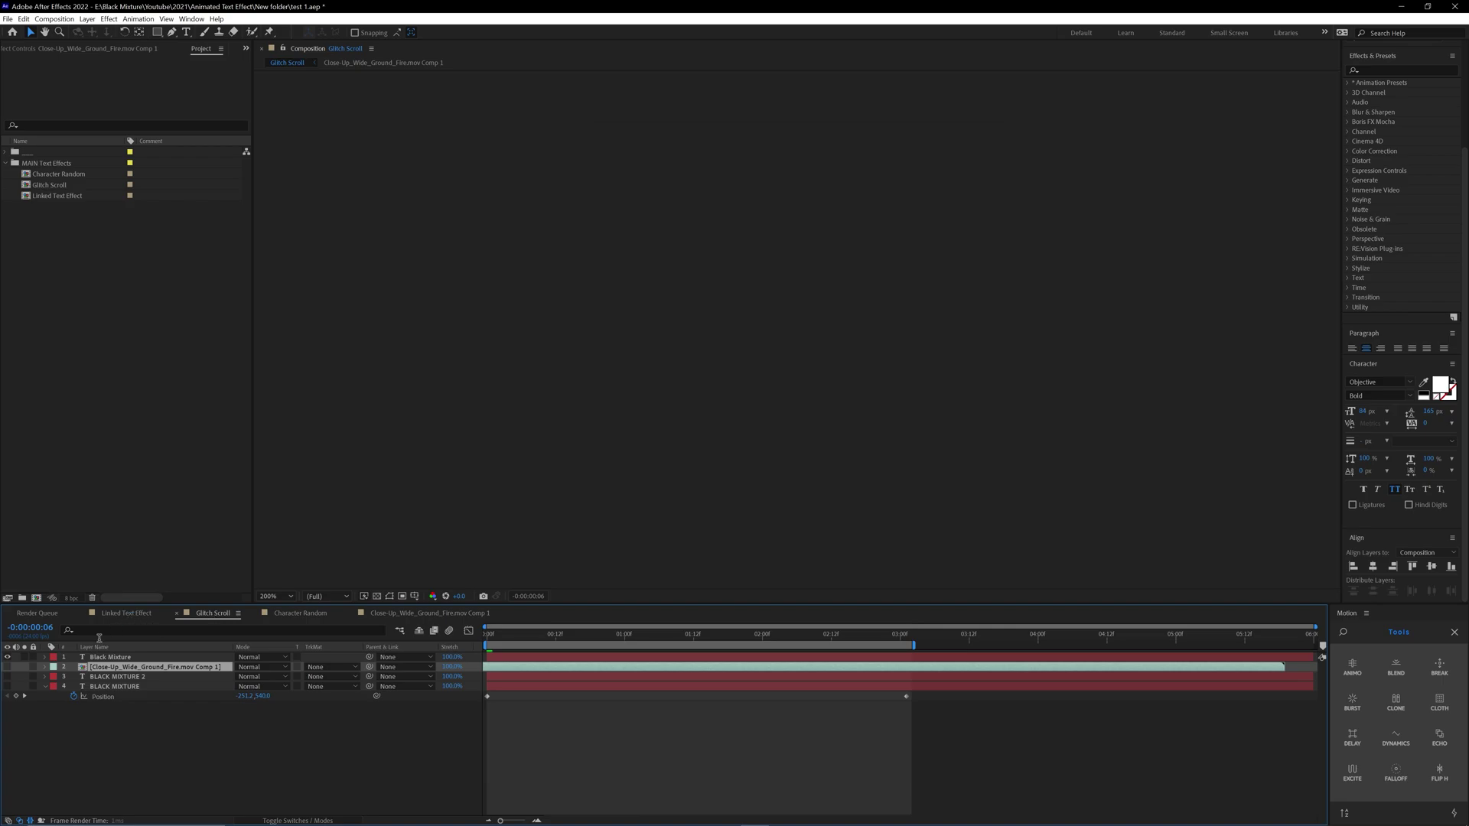
Review the Displacement Map layer choice on the Black Mixture text and preview the displaced text.
click(110, 658)
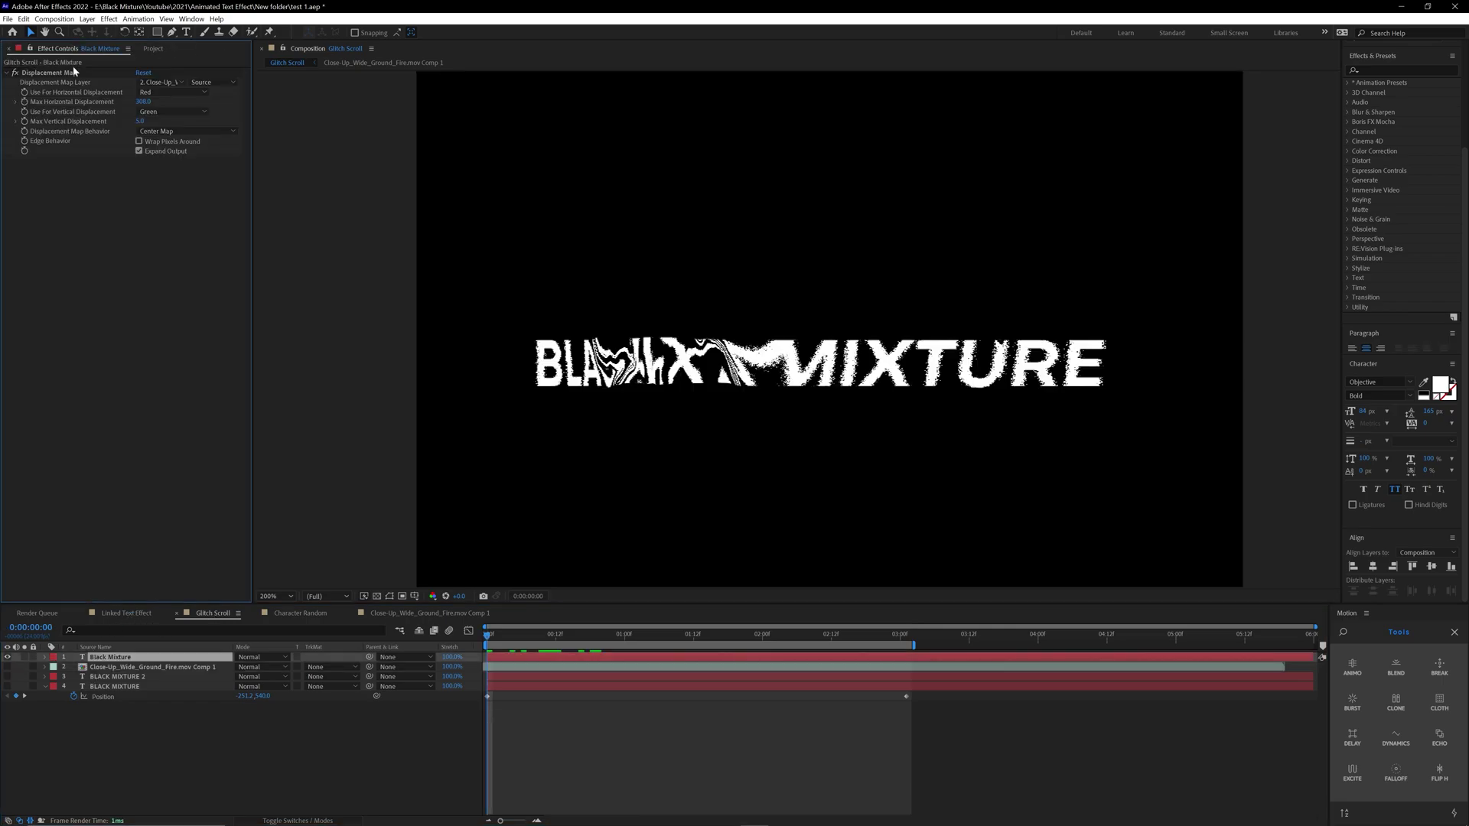
click(167, 83)
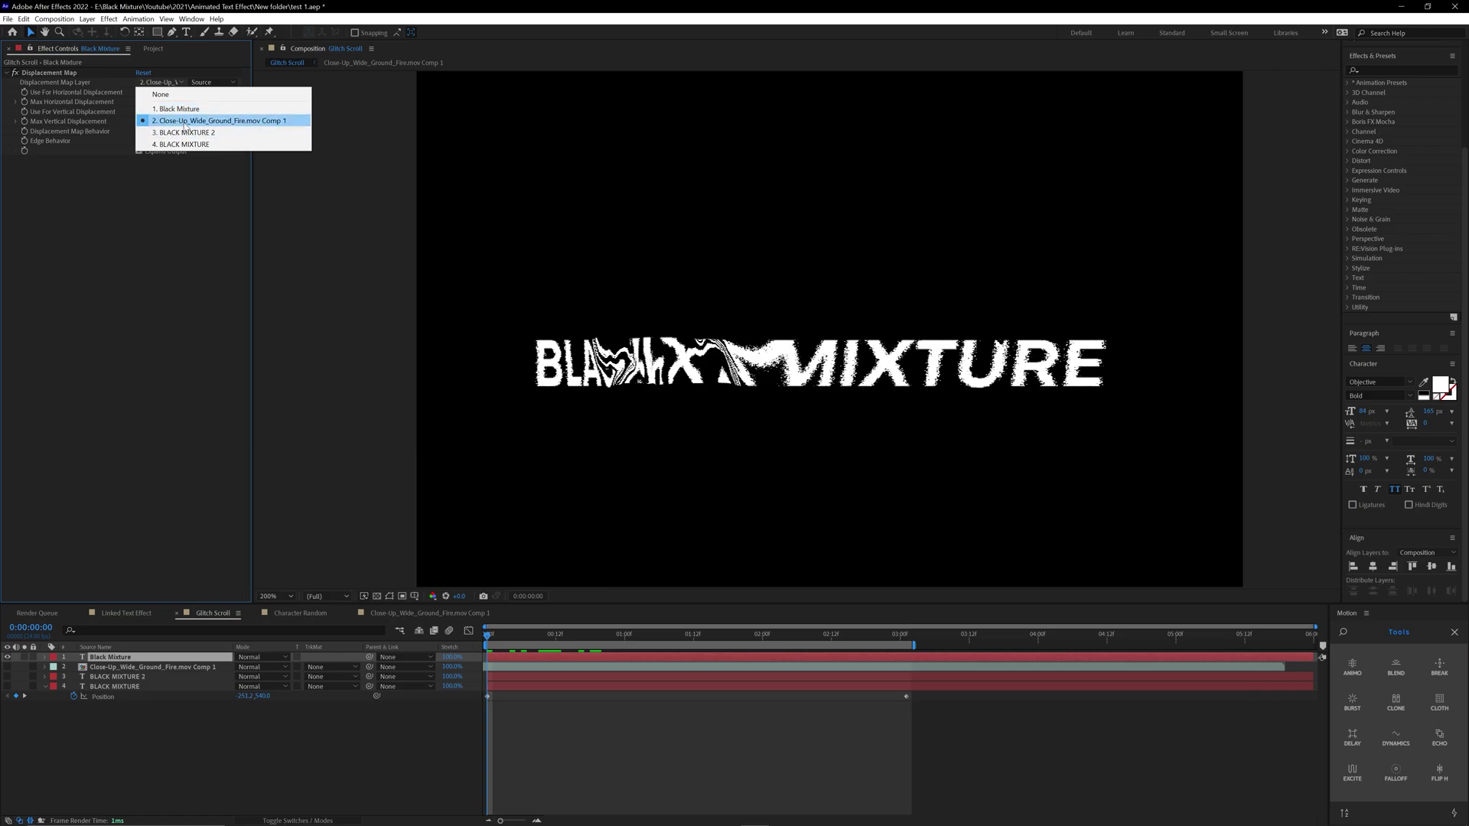
click(224, 122)
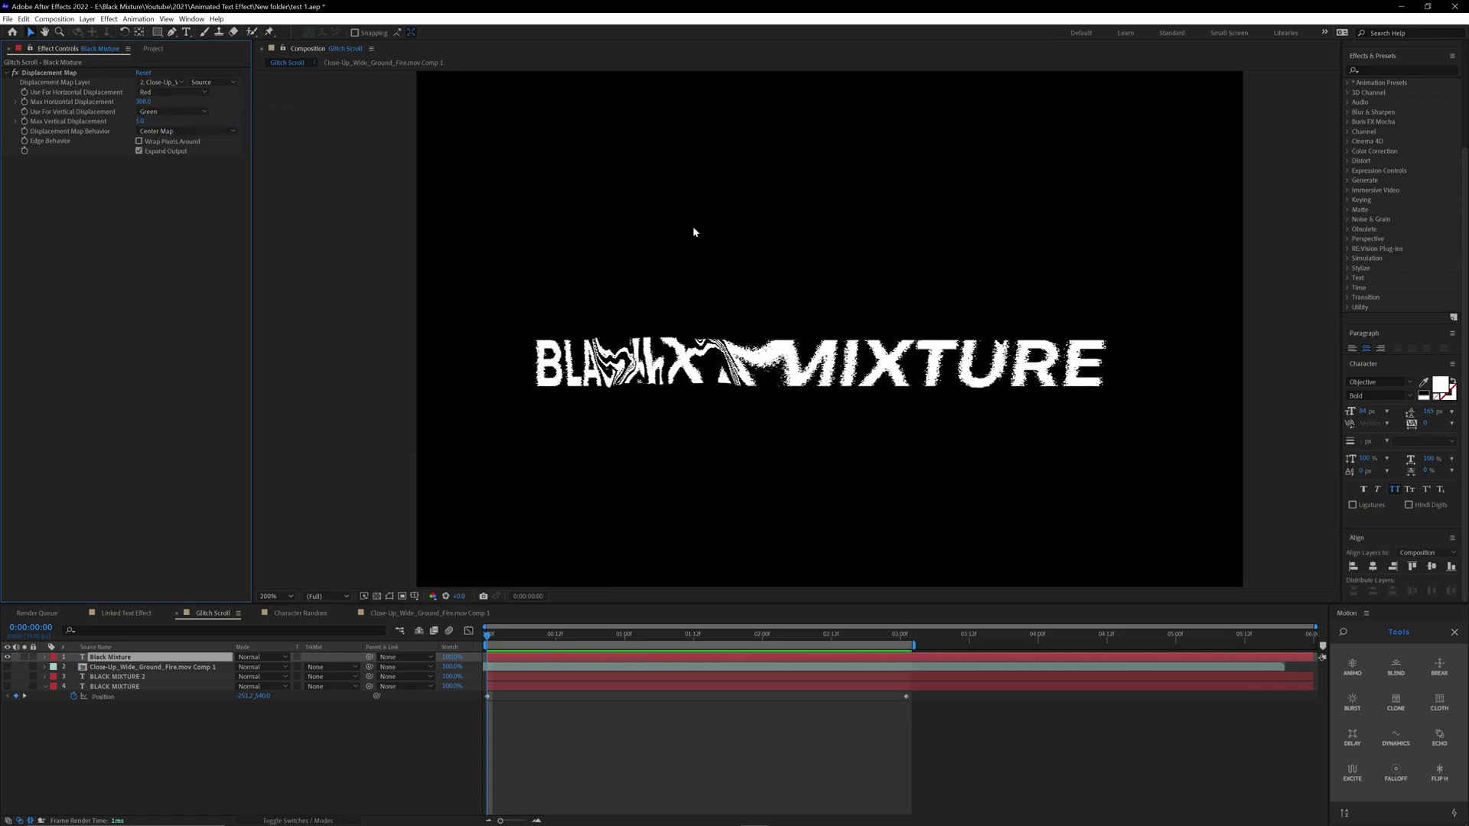
key(space)
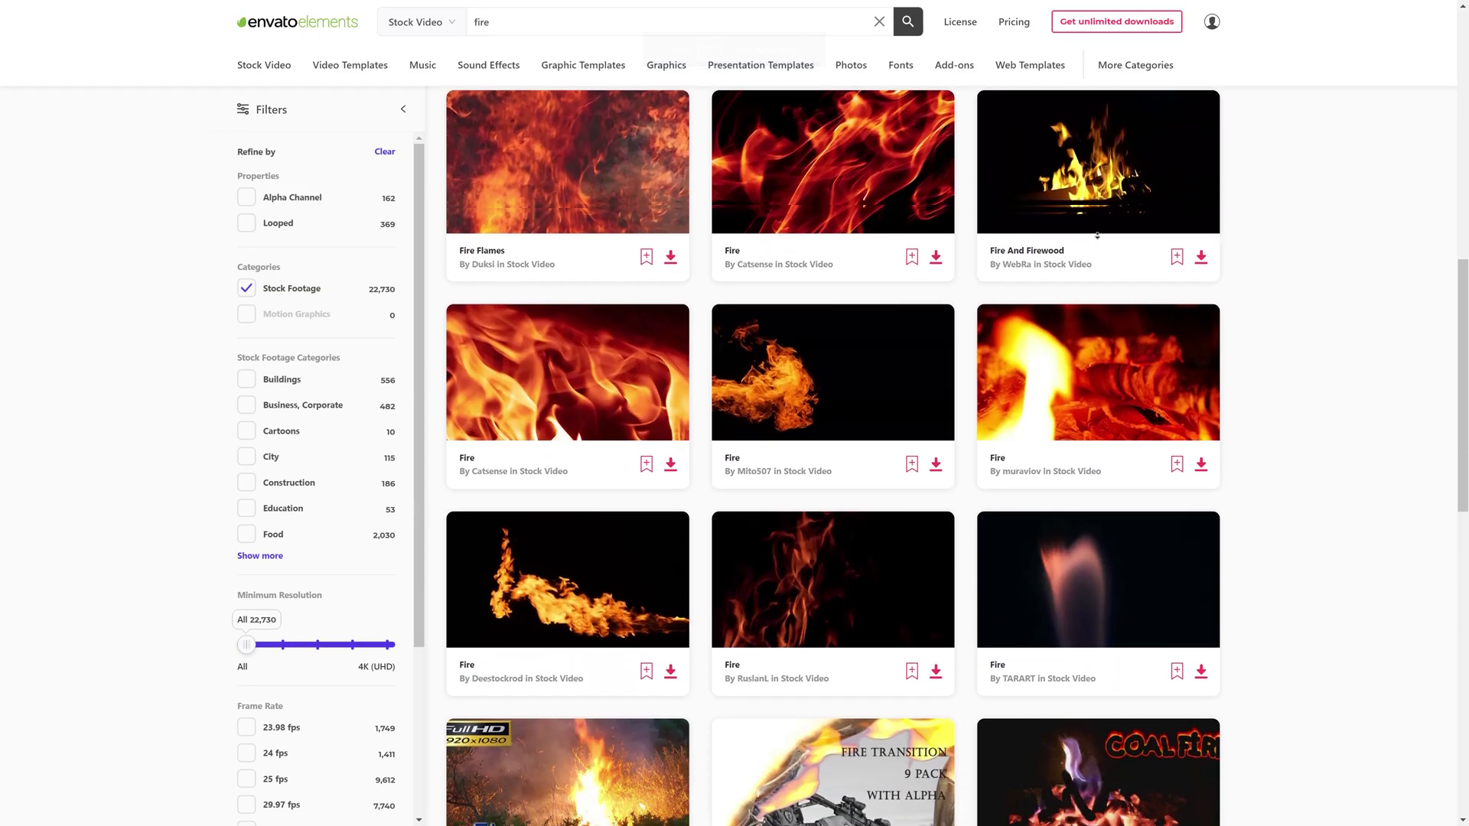
Switch to Envato Elements and browse the fire stock videos and the After Effects video templates.
scroll(1097, 235, down, 8)
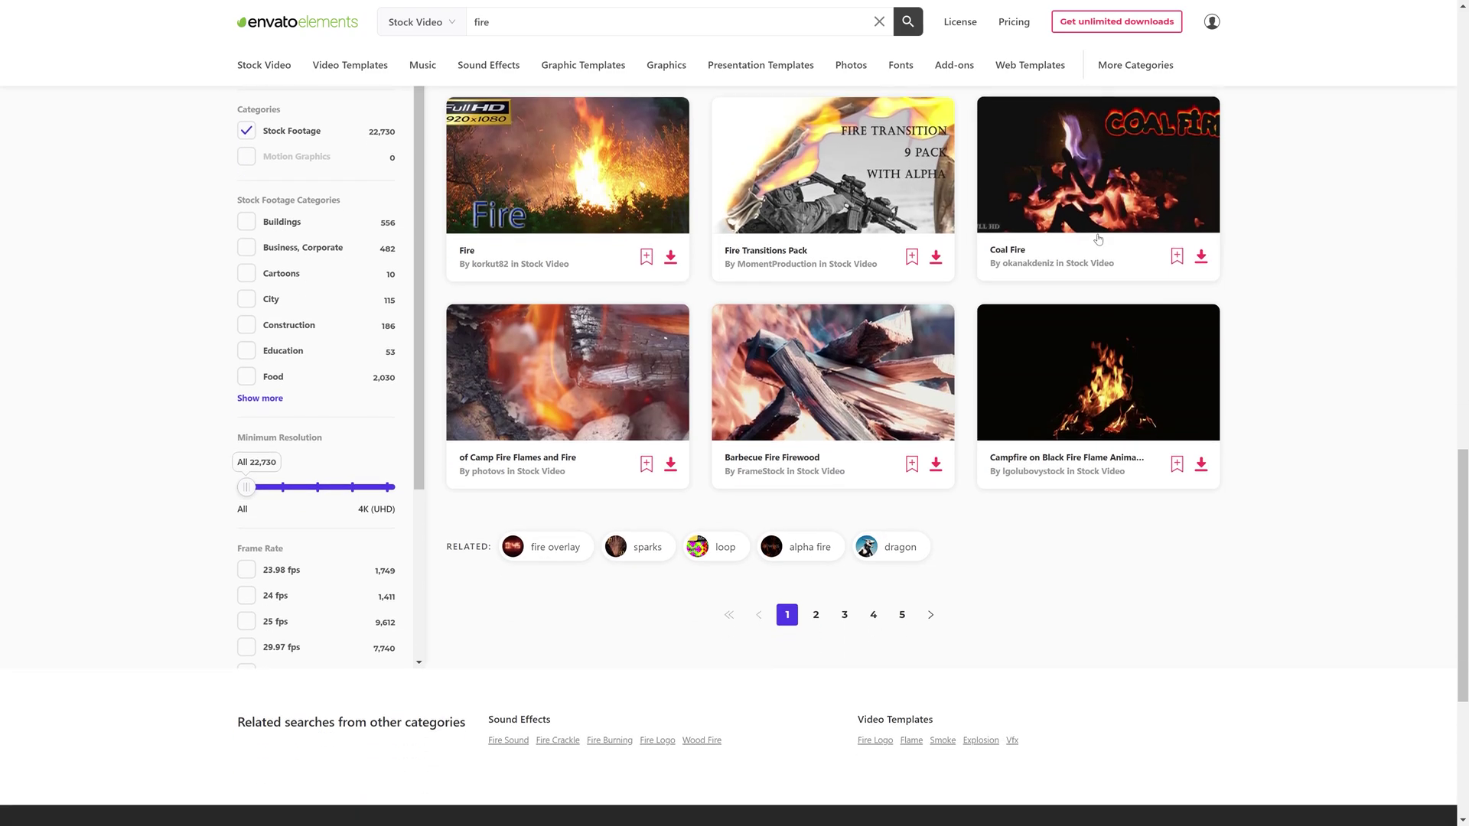
mouse_move(1034, 376)
scroll(1033, 376, up, 7)
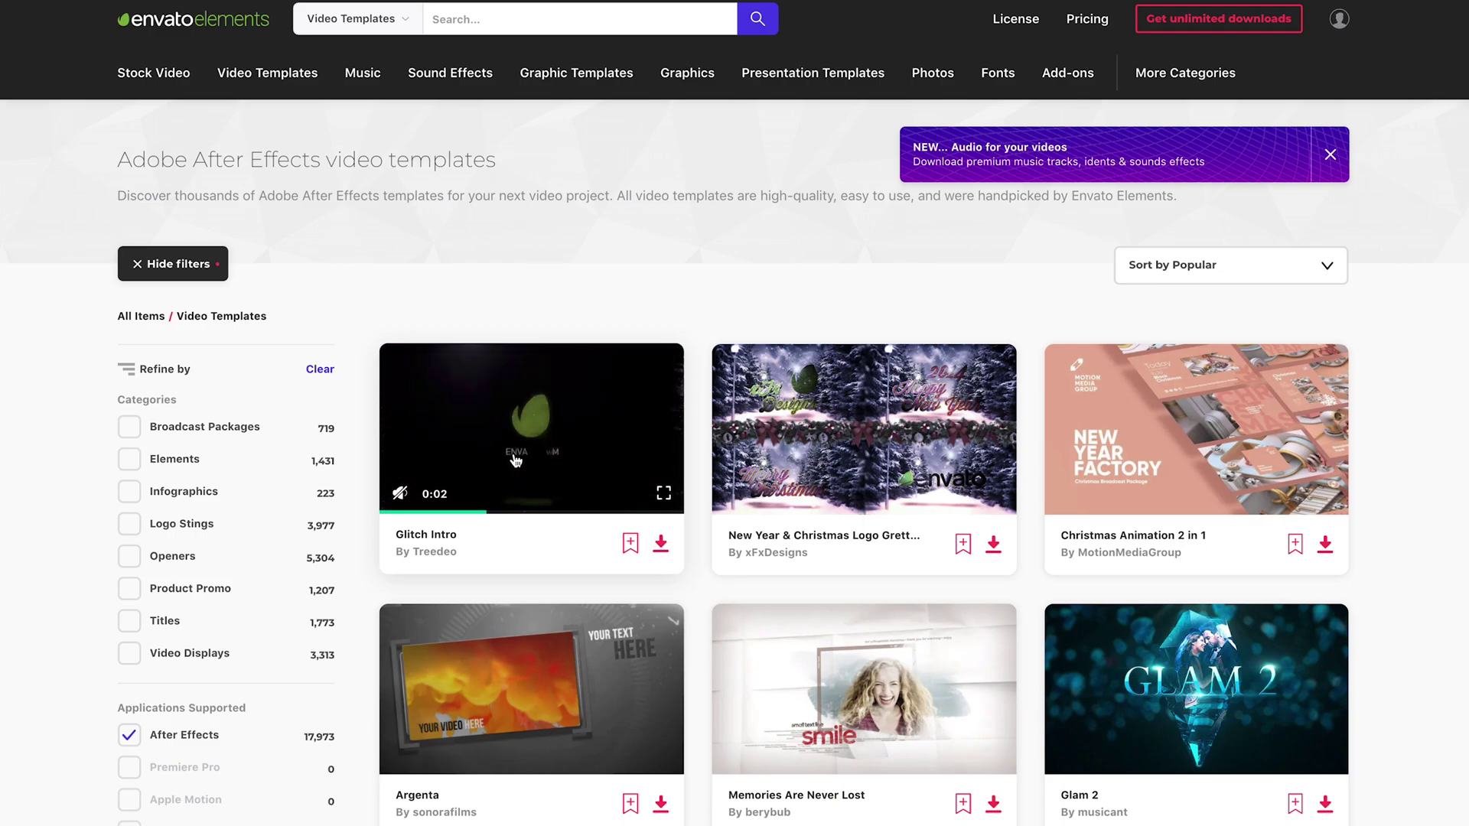
scroll(548, 458, down, 5)
scroll(523, 522, down, 4)
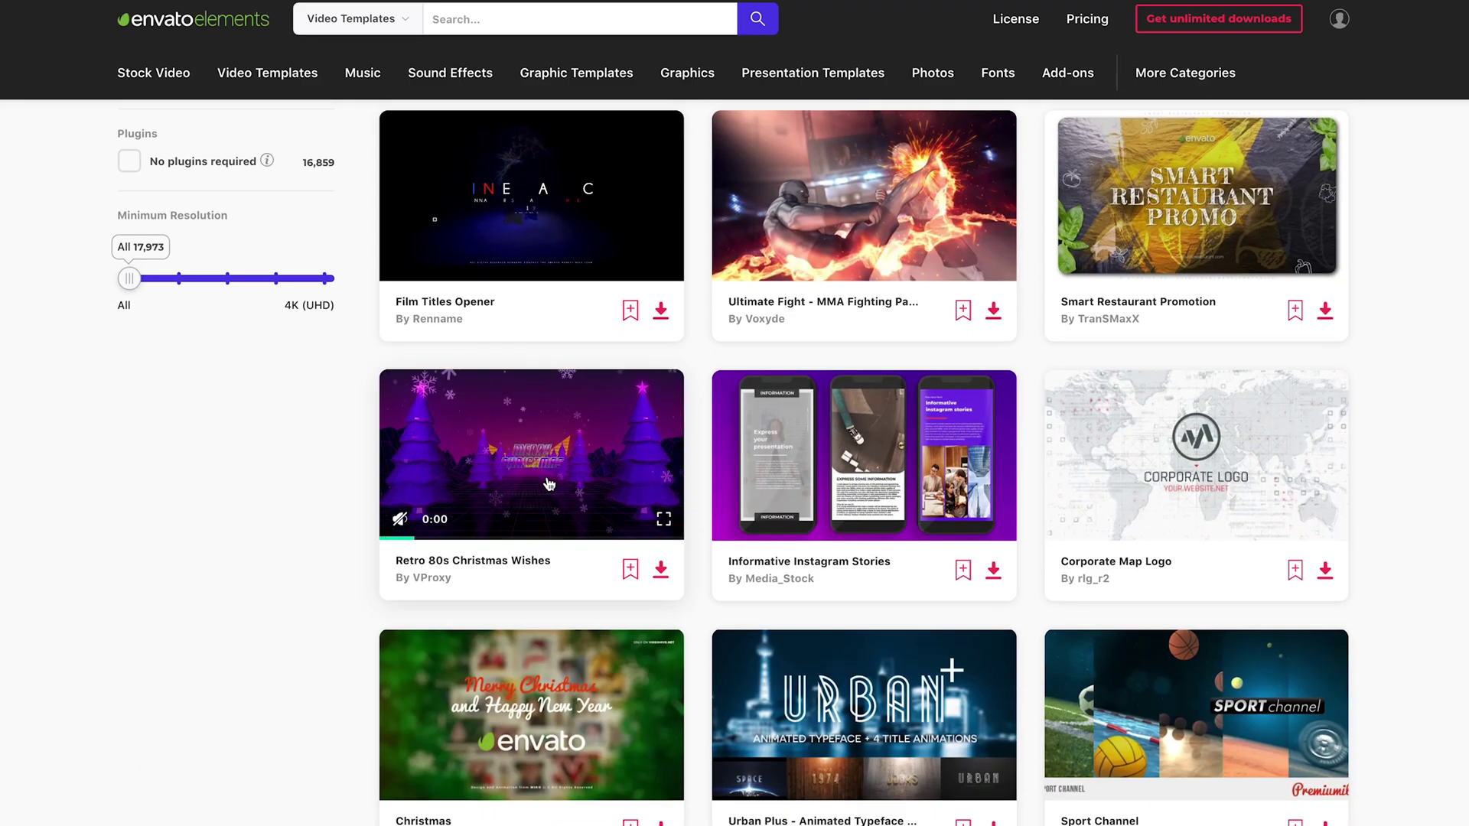
scroll(548, 483, down, 5)
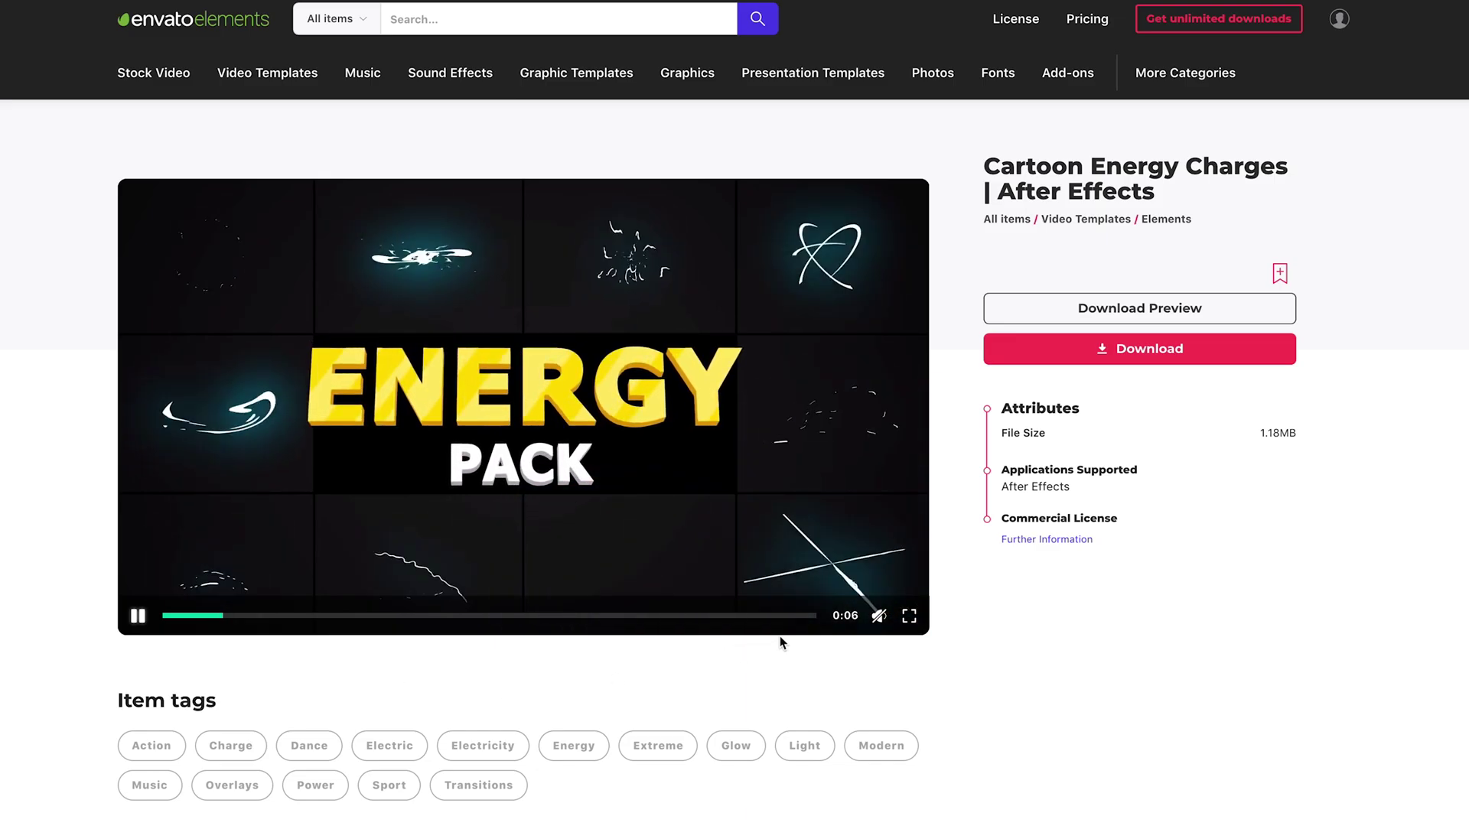
Start downloading the Cartoon Energy Charges template, naming its new license project "Thanks Envato for the 70% coupon promo".
click(1113, 354)
click(636, 543)
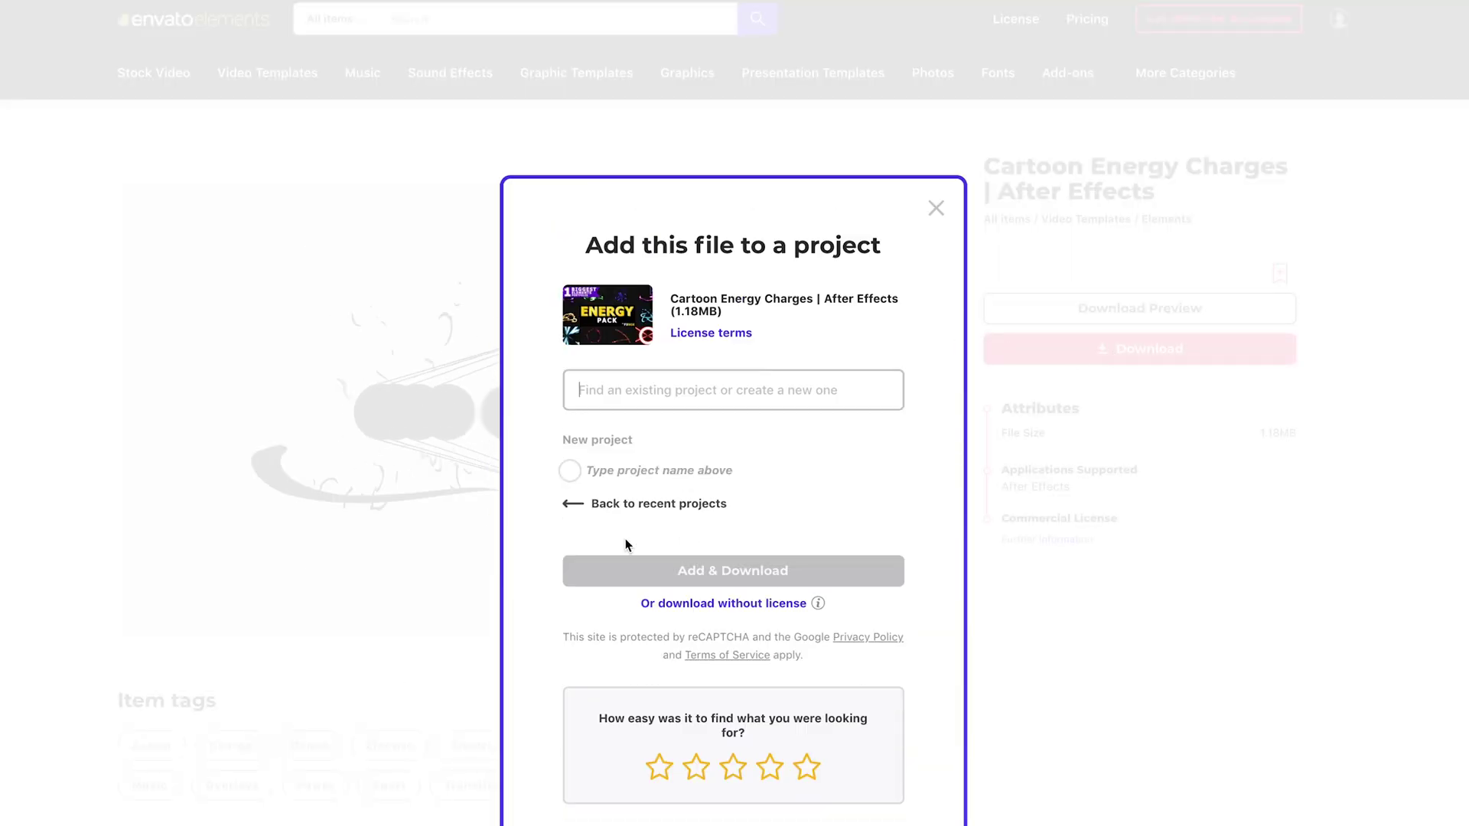
text(Thanks Envato for the 70% coupon promo)
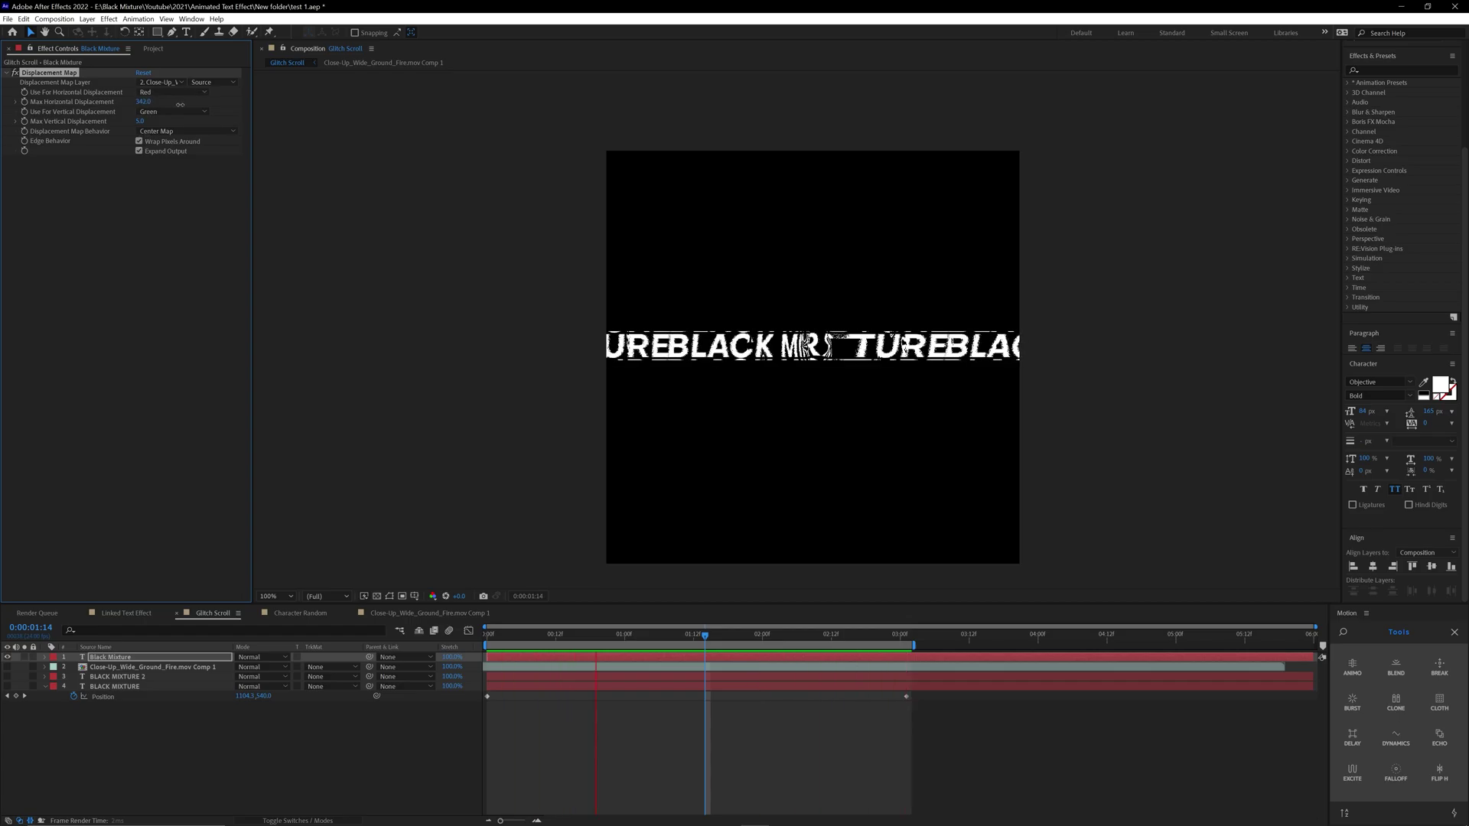
Back in After Effects, increase the Displacement Map's Max Vertical Displacement on the Black Mixture text layer in Glitch Scroll.
drag(145, 122, 466, 96)
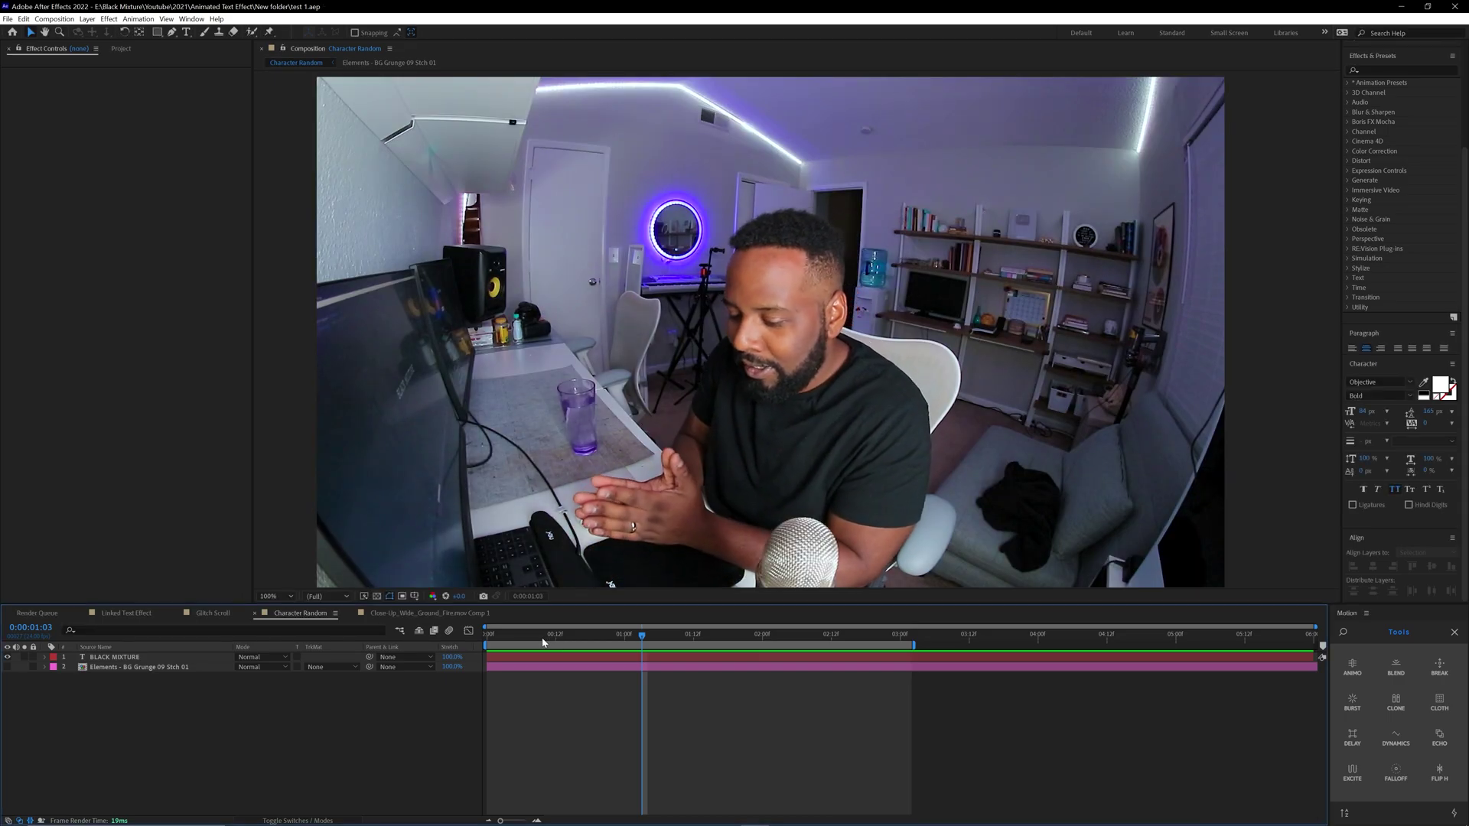
Scrub and play the Character Random composition from its start to examine how the random characters resolve into the title.
click(488, 634)
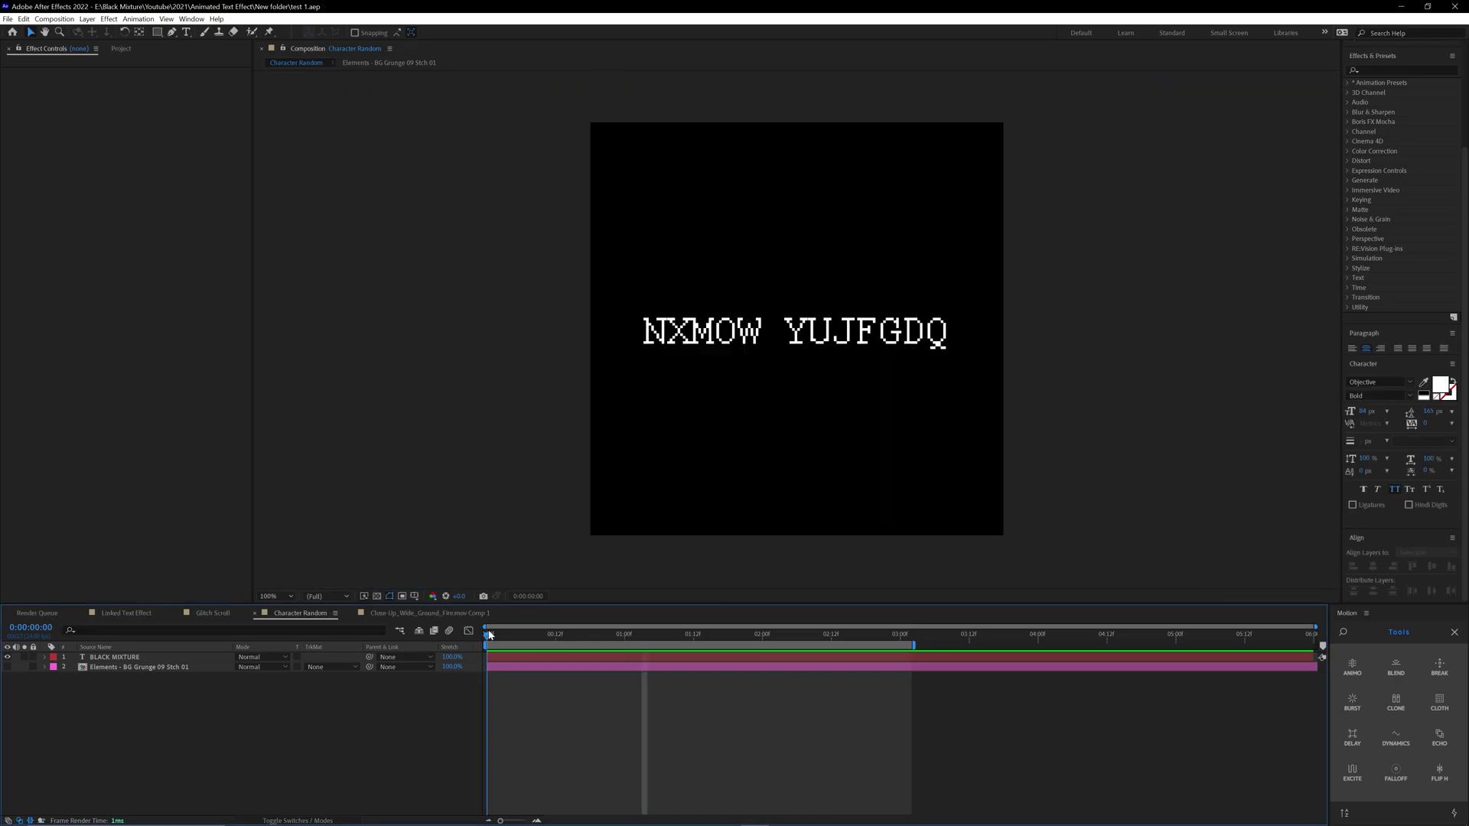
drag(489, 632, 509, 633)
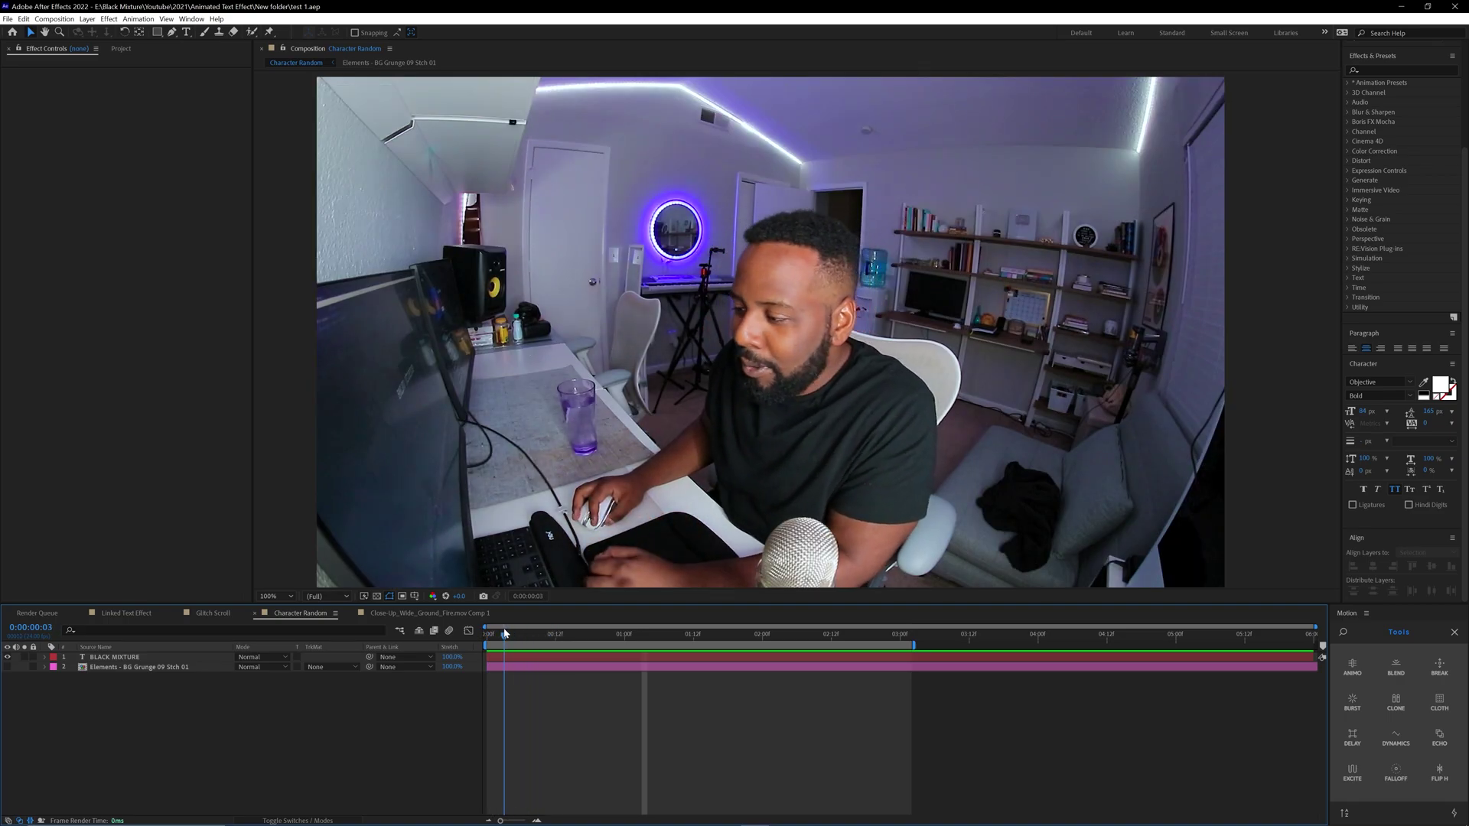
mouse_move(510, 634)
mouse_down()
mouse_move(496, 635)
mouse_move(550, 648)
mouse_move(488, 638)
mouse_up()
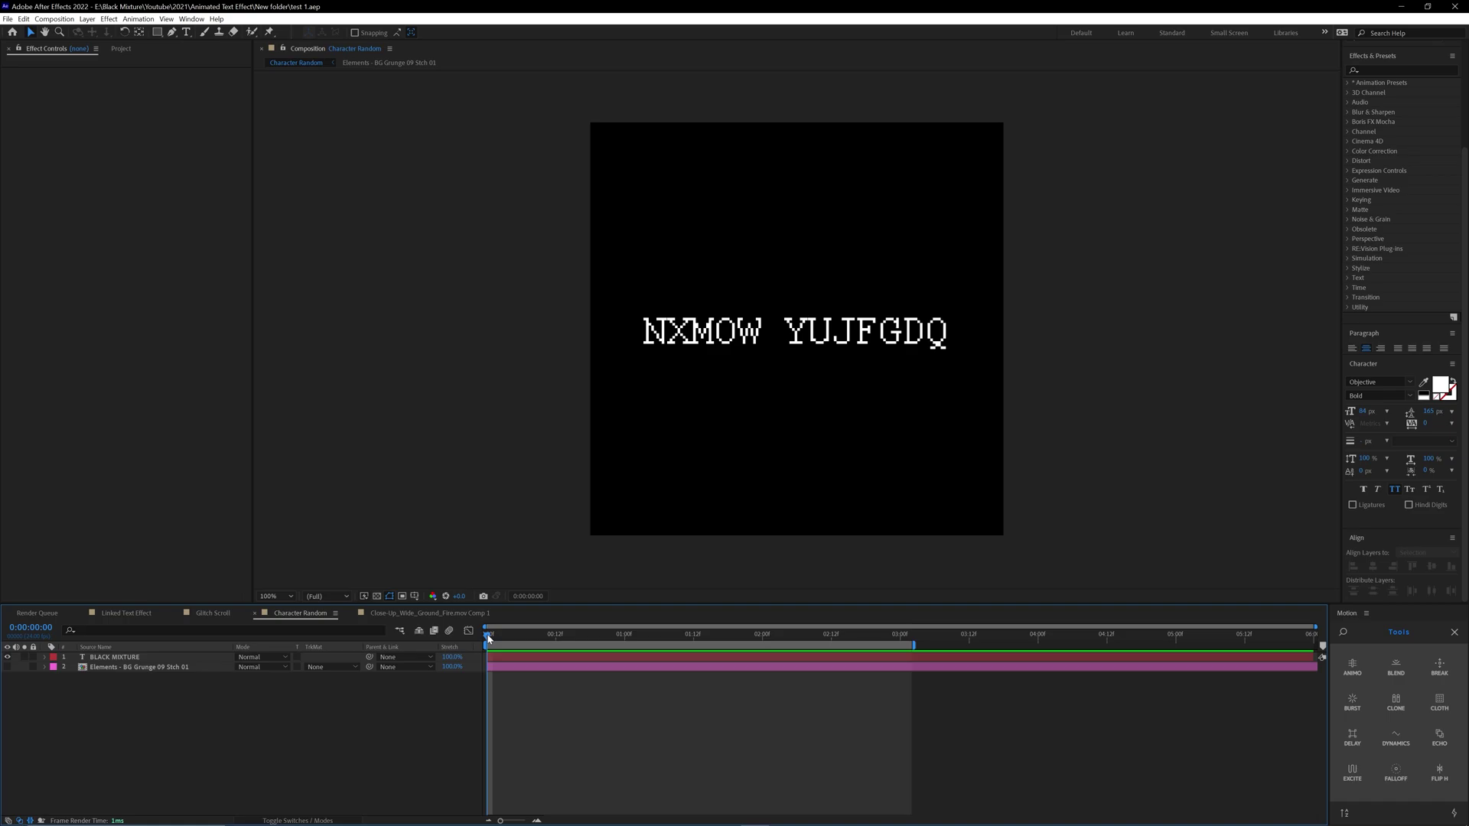
key(space)
key(space)
key(space)
key(space)
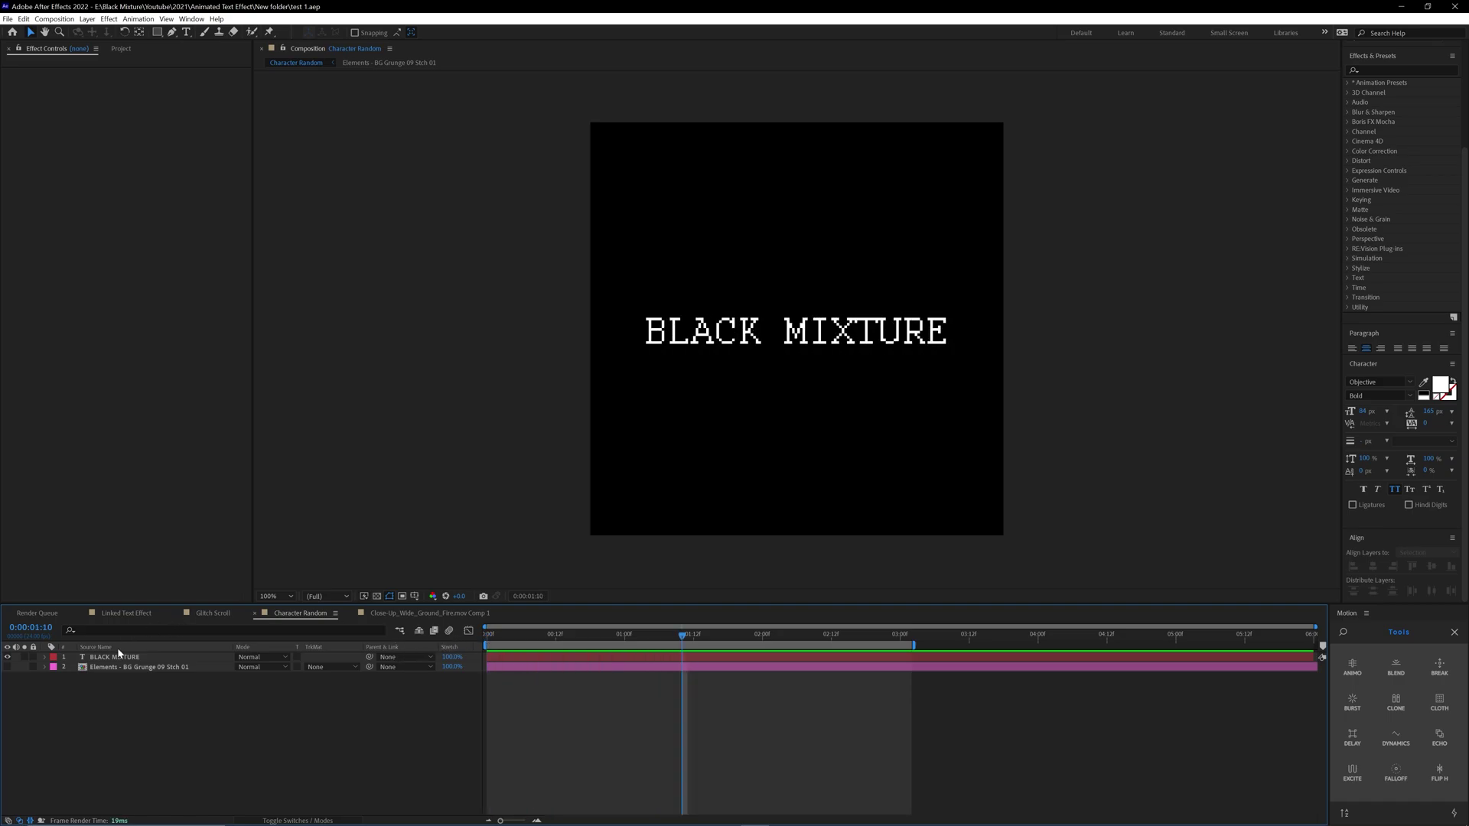
Reveal the BLACK MIXTURE layer's keyframes and move the ending Start and Character Offset keyframes to around 3 seconds.
click(118, 656)
key(u)
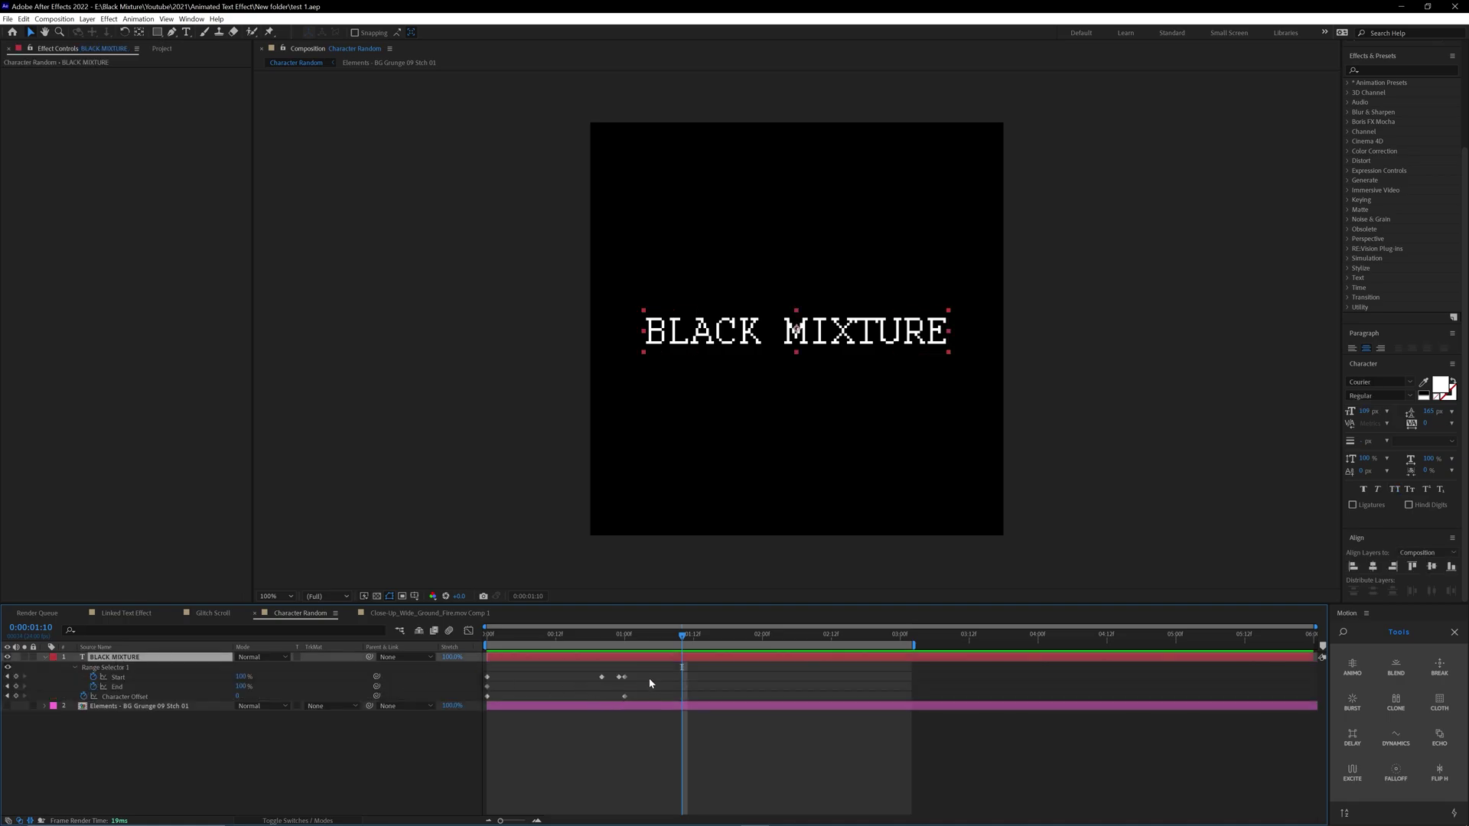
drag(650, 700, 890, 682)
Play the Character Random composition from the first frame to examine the slowed character reveal.
key(Home)
key(space)
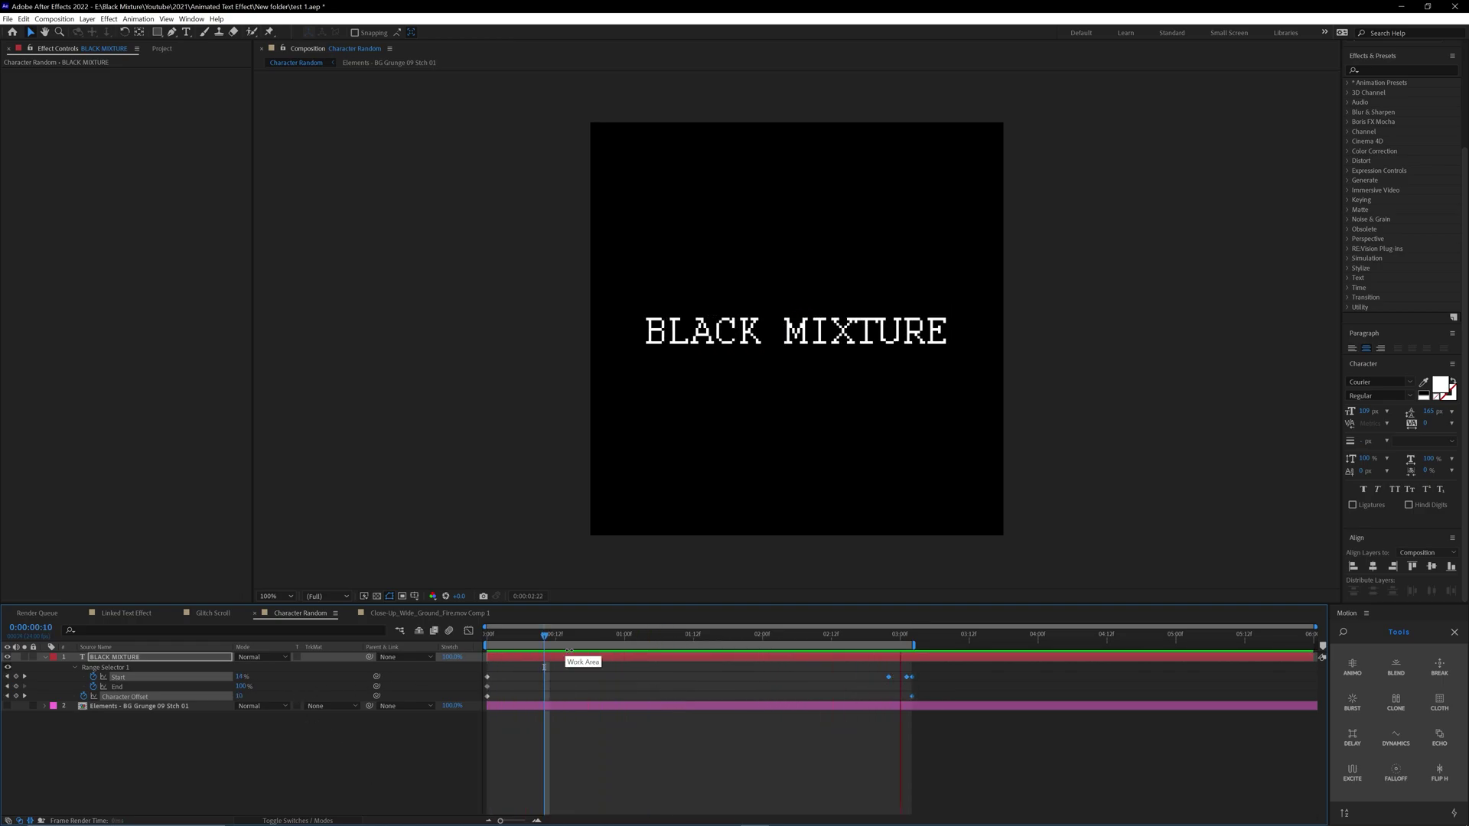
click(544, 634)
drag(544, 634, 391, 649)
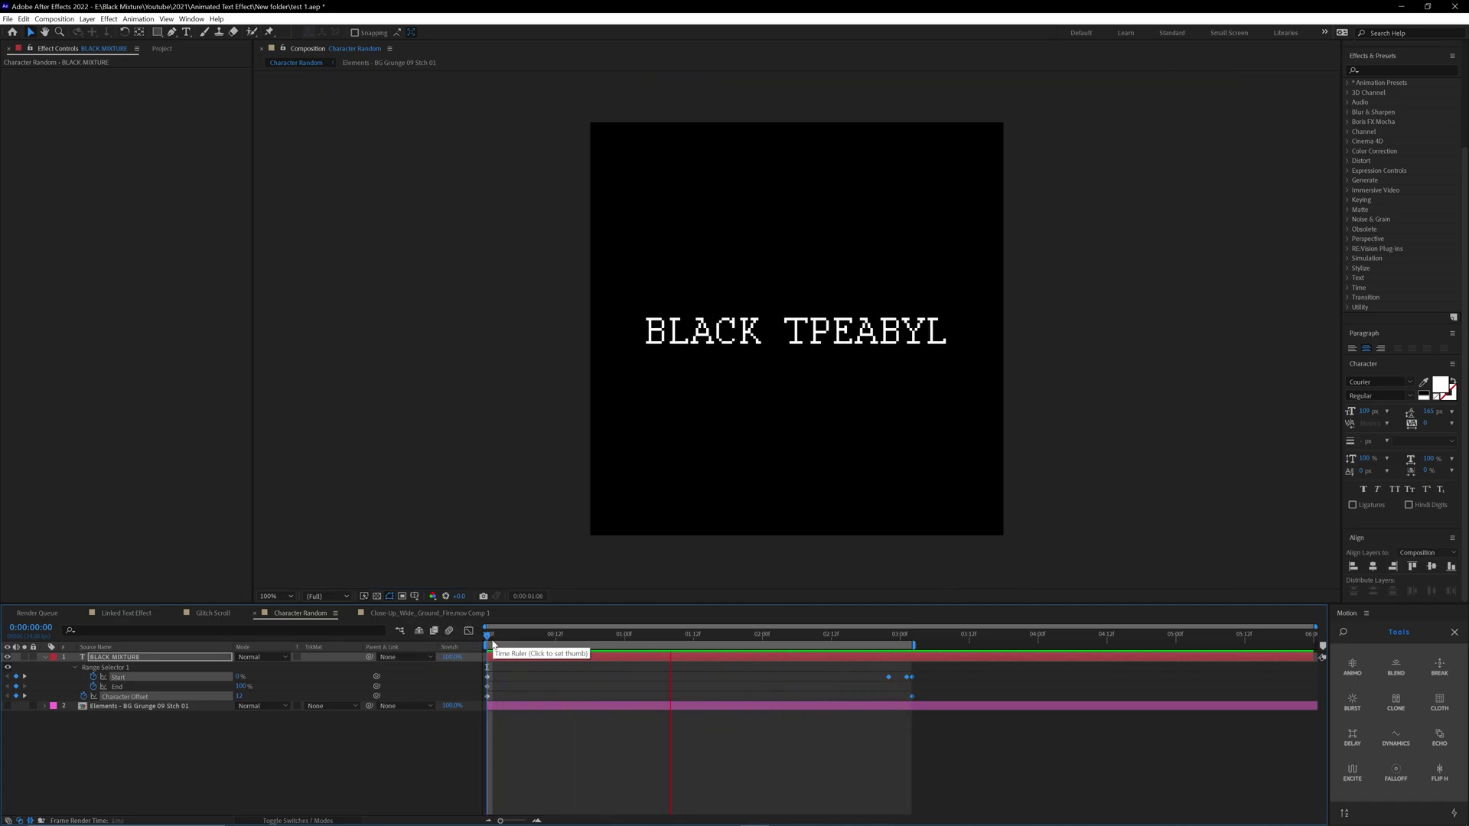
key(space)
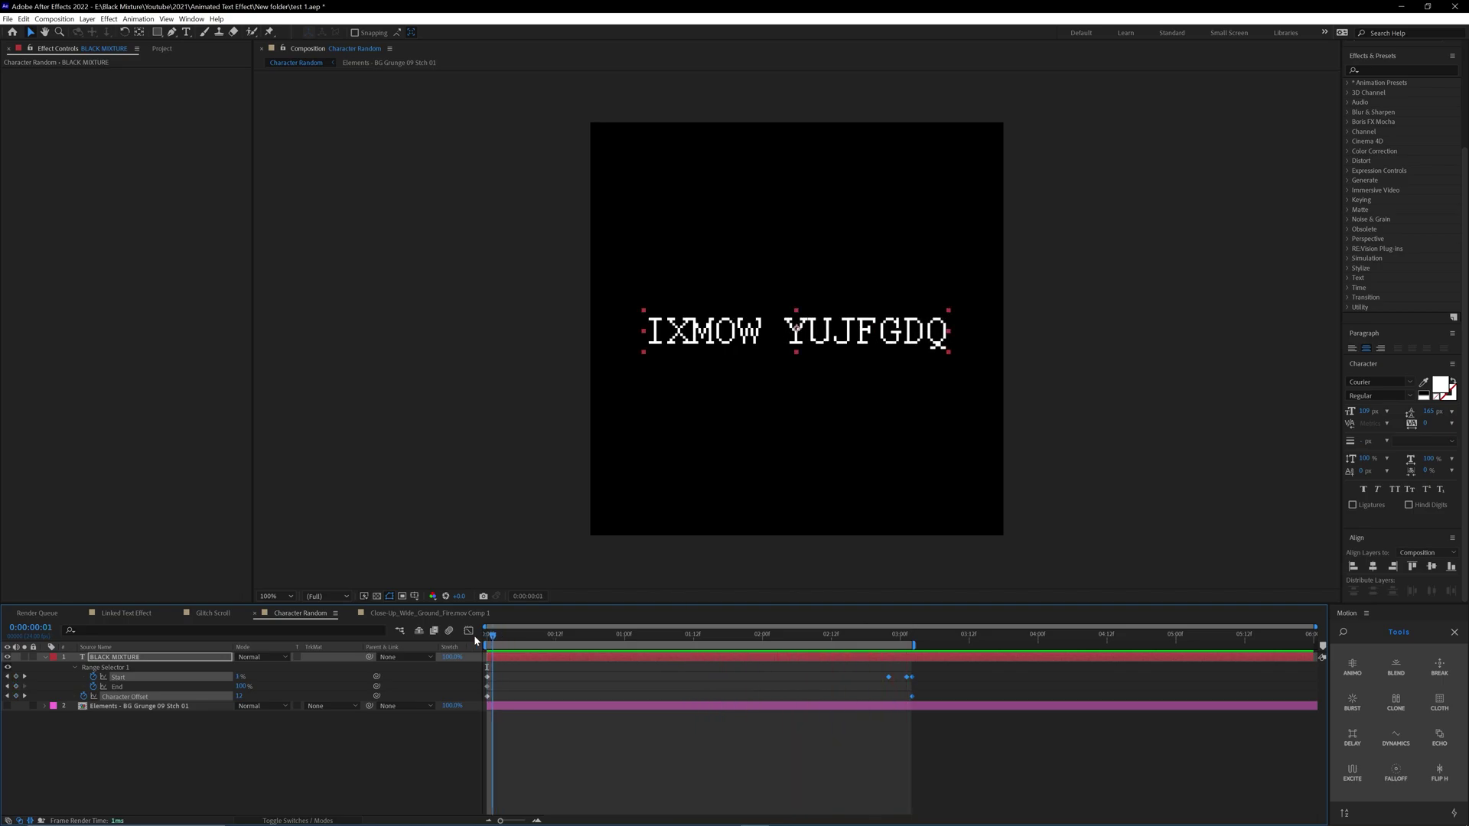
Collapse and hide the existing BLACK MIXTURE layer, and add a new text layer reading "Black Mixture" to Character Random.
click(45, 657)
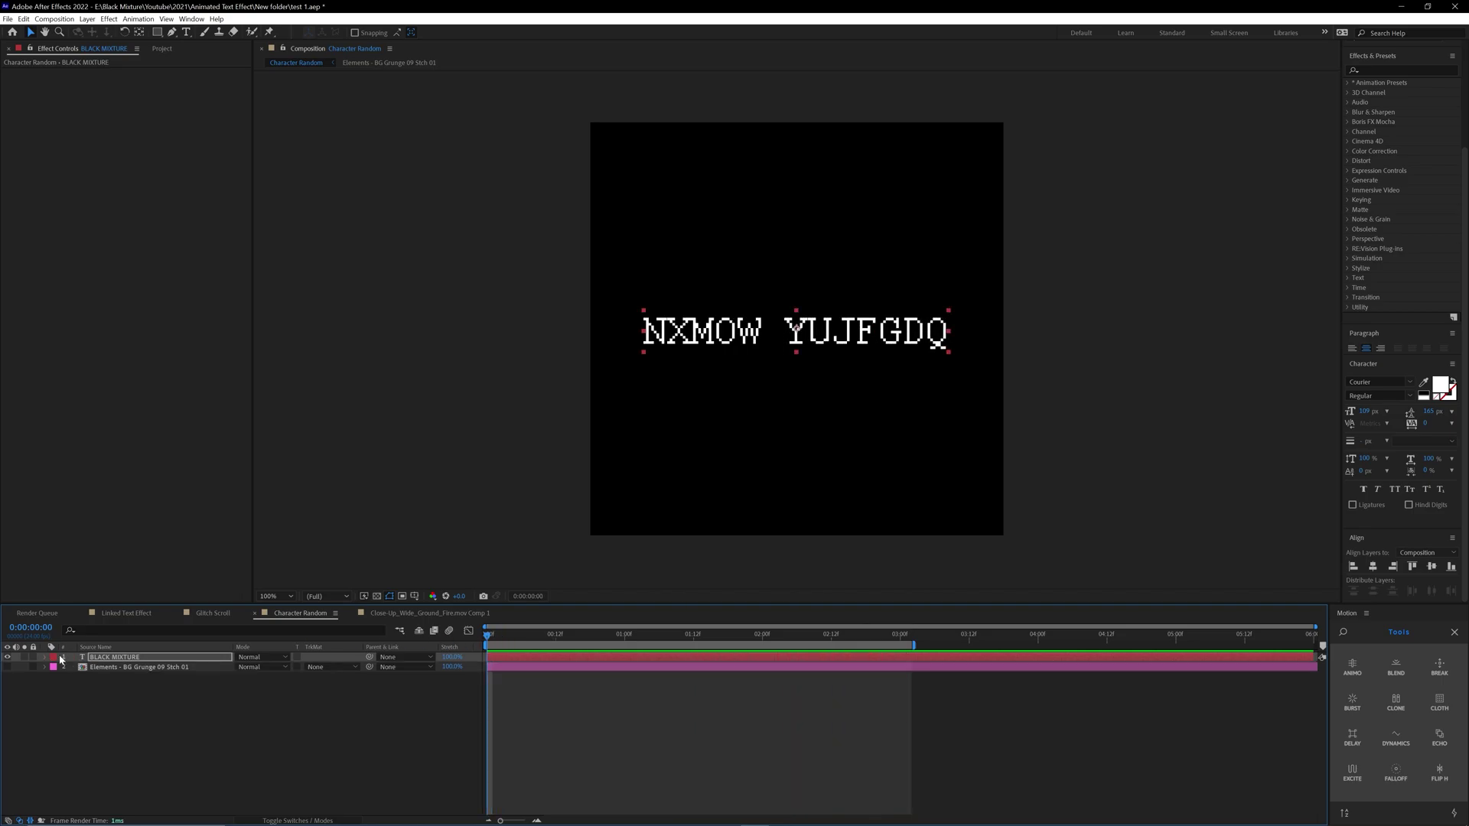
right_click(154, 699)
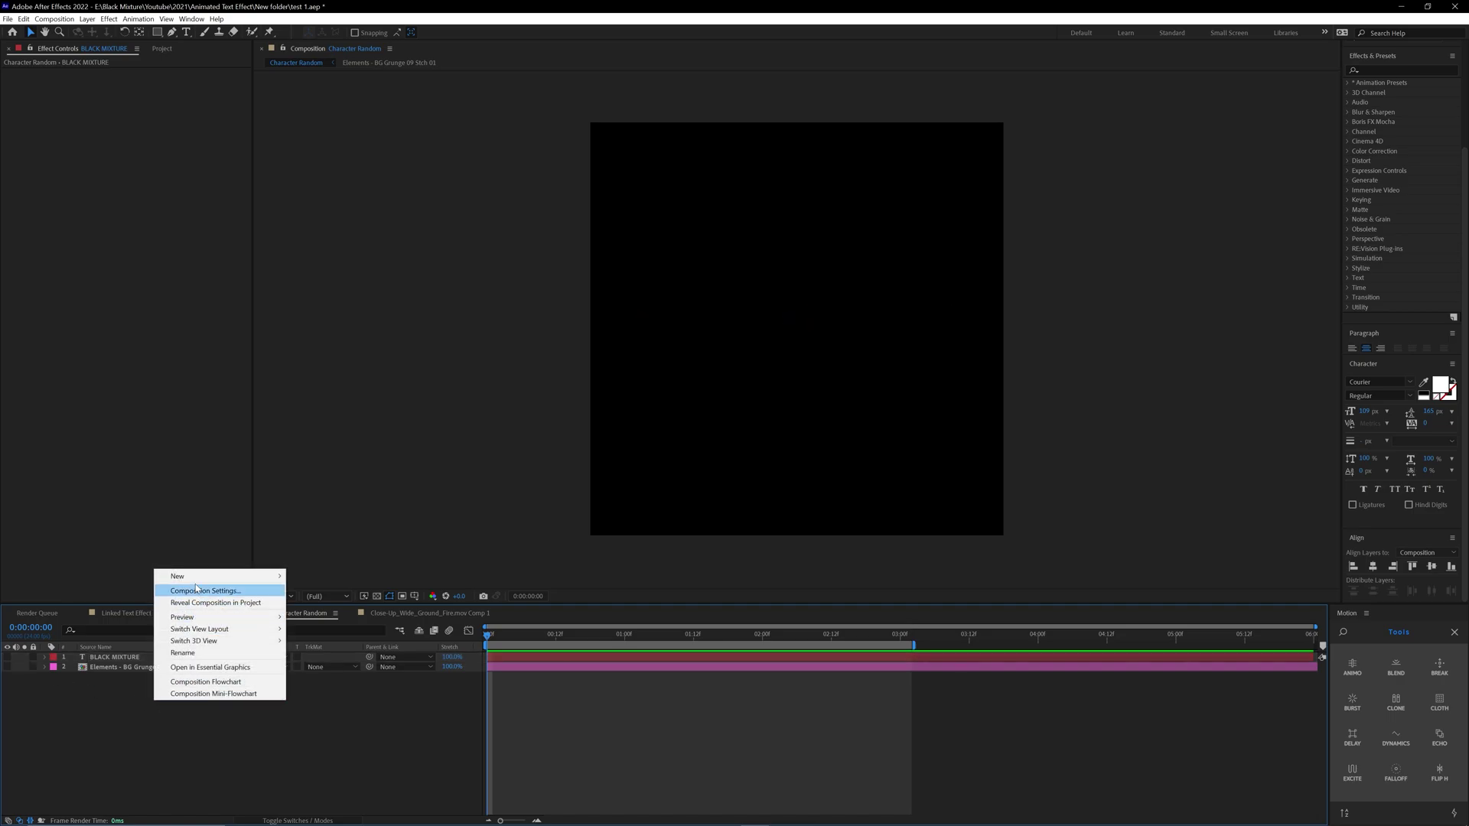
mouse_move(214, 576)
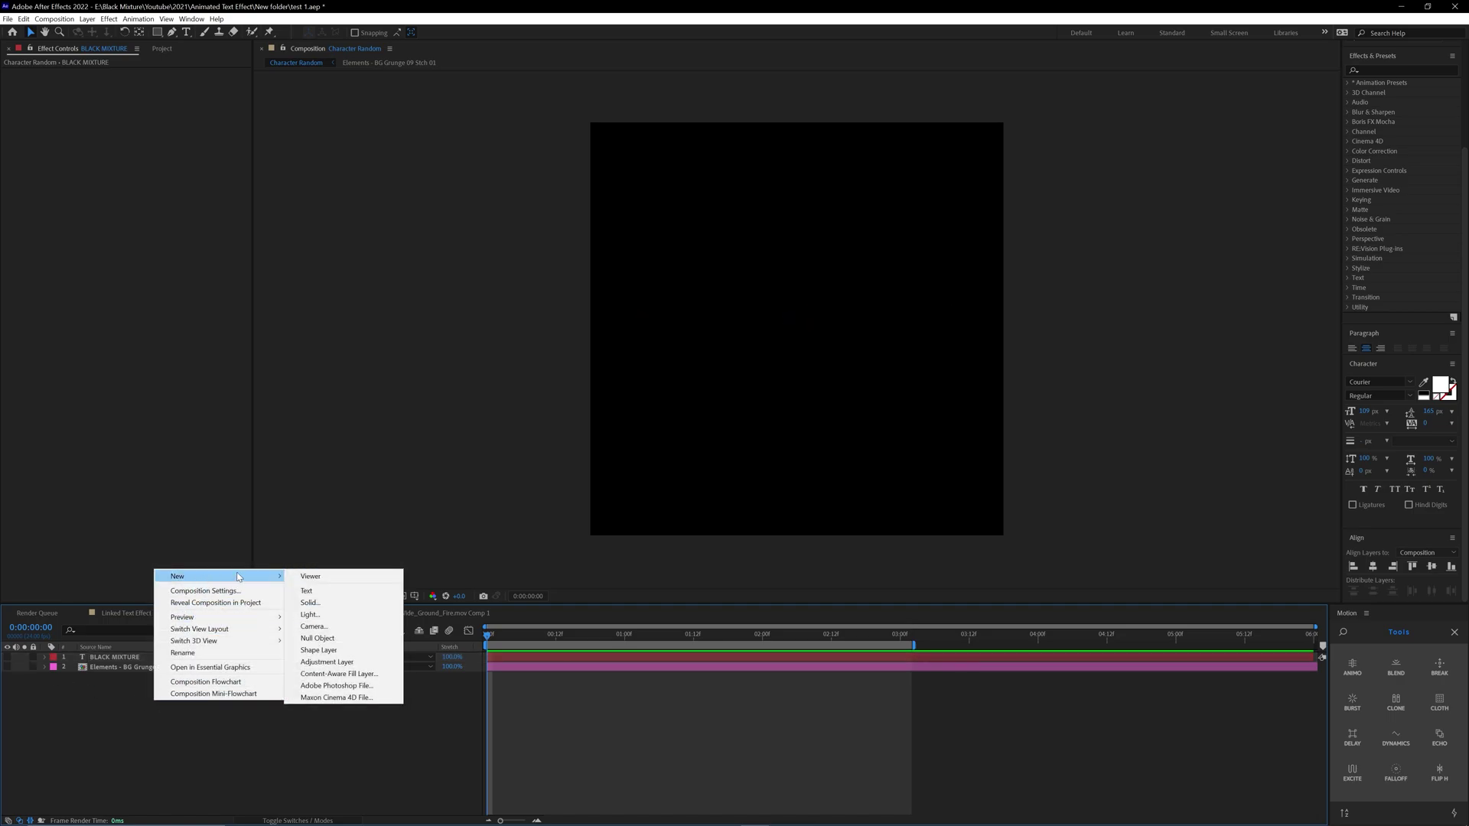
click(331, 594)
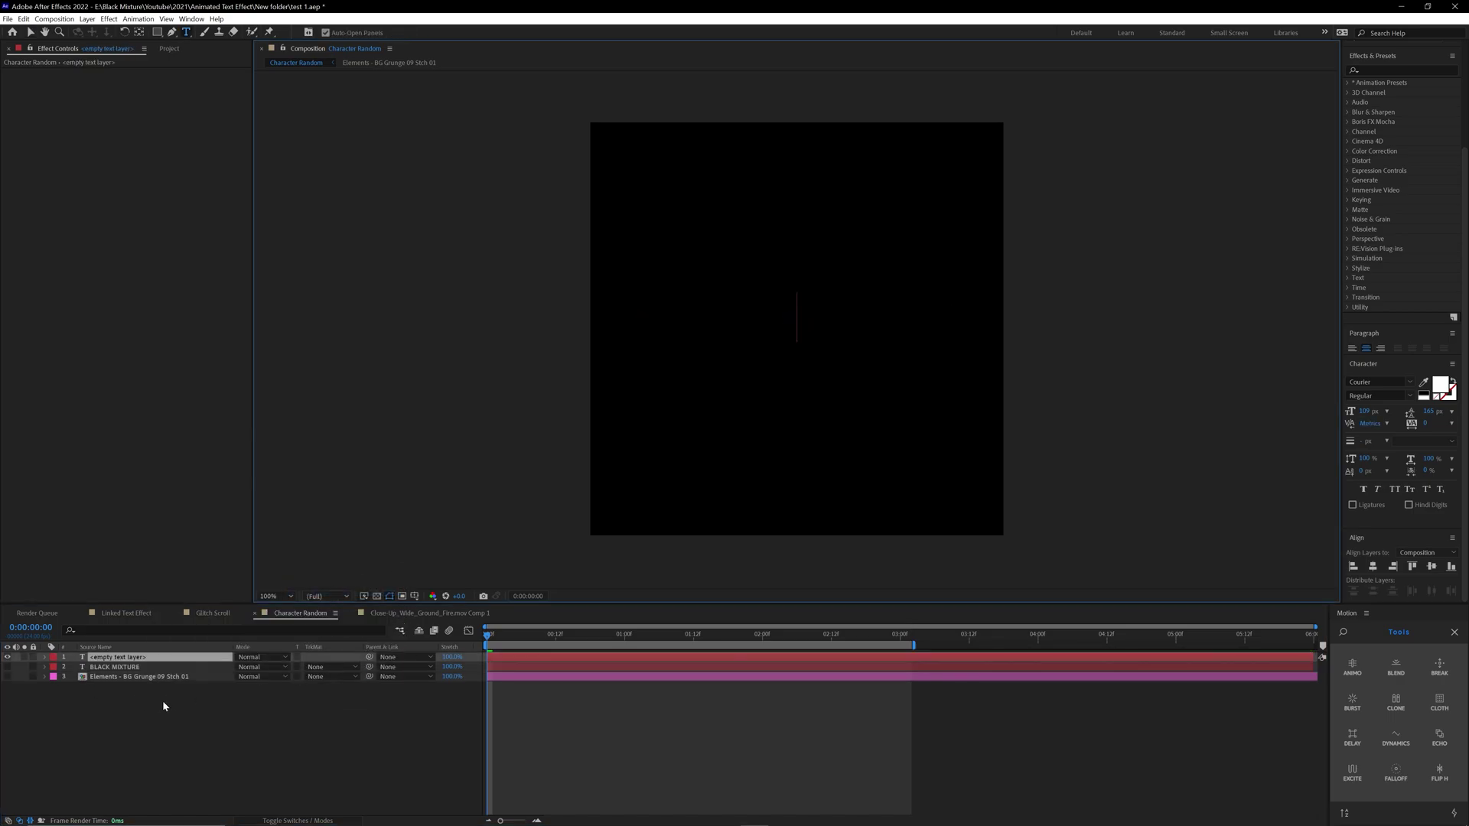
text(Black Mixture)
Set the whole new Black Mixture text to All Caps, leave text editing and reveal the layer's properties.
key(ctrl+a)
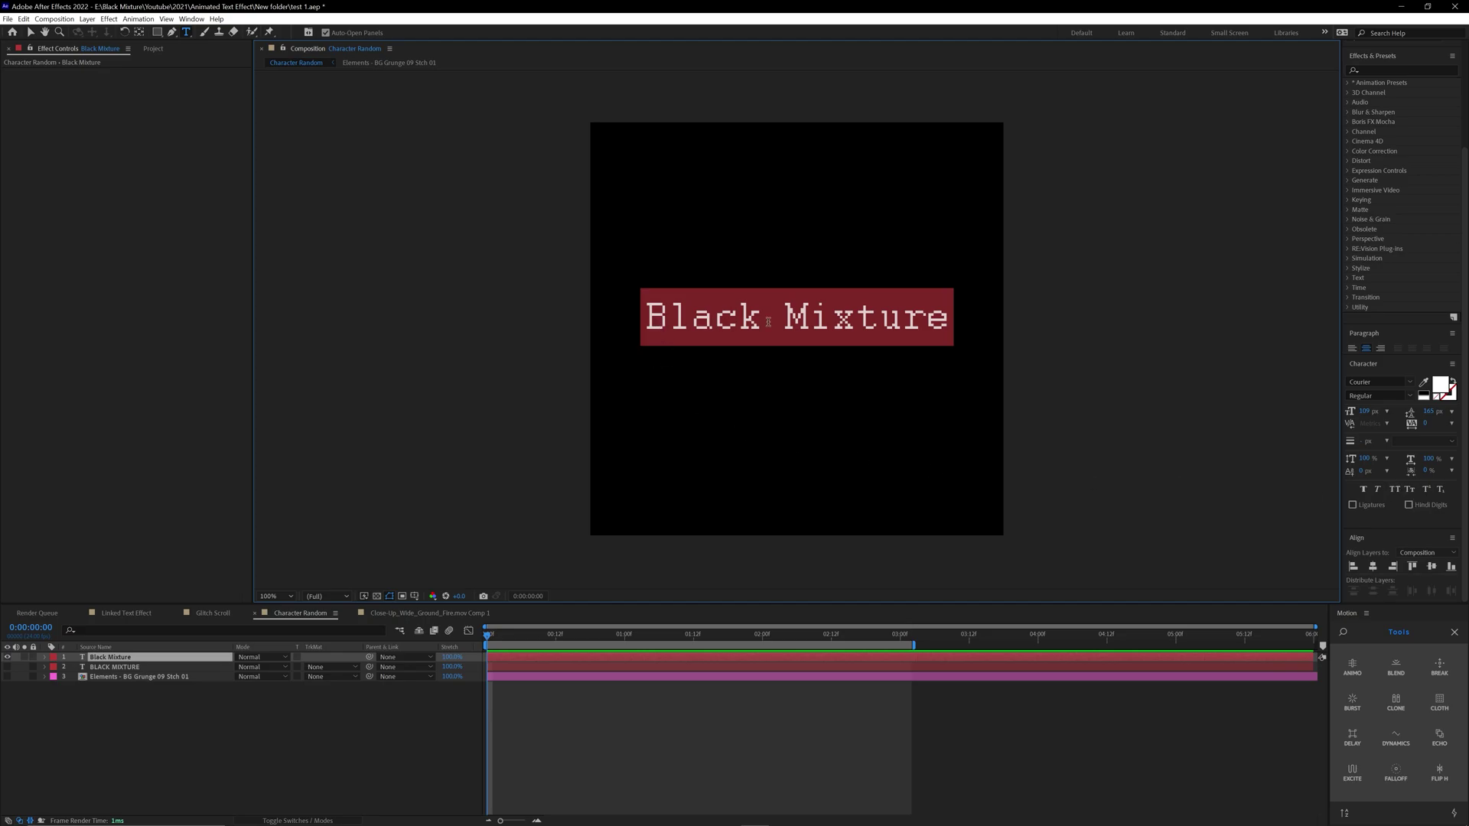
click(1395, 490)
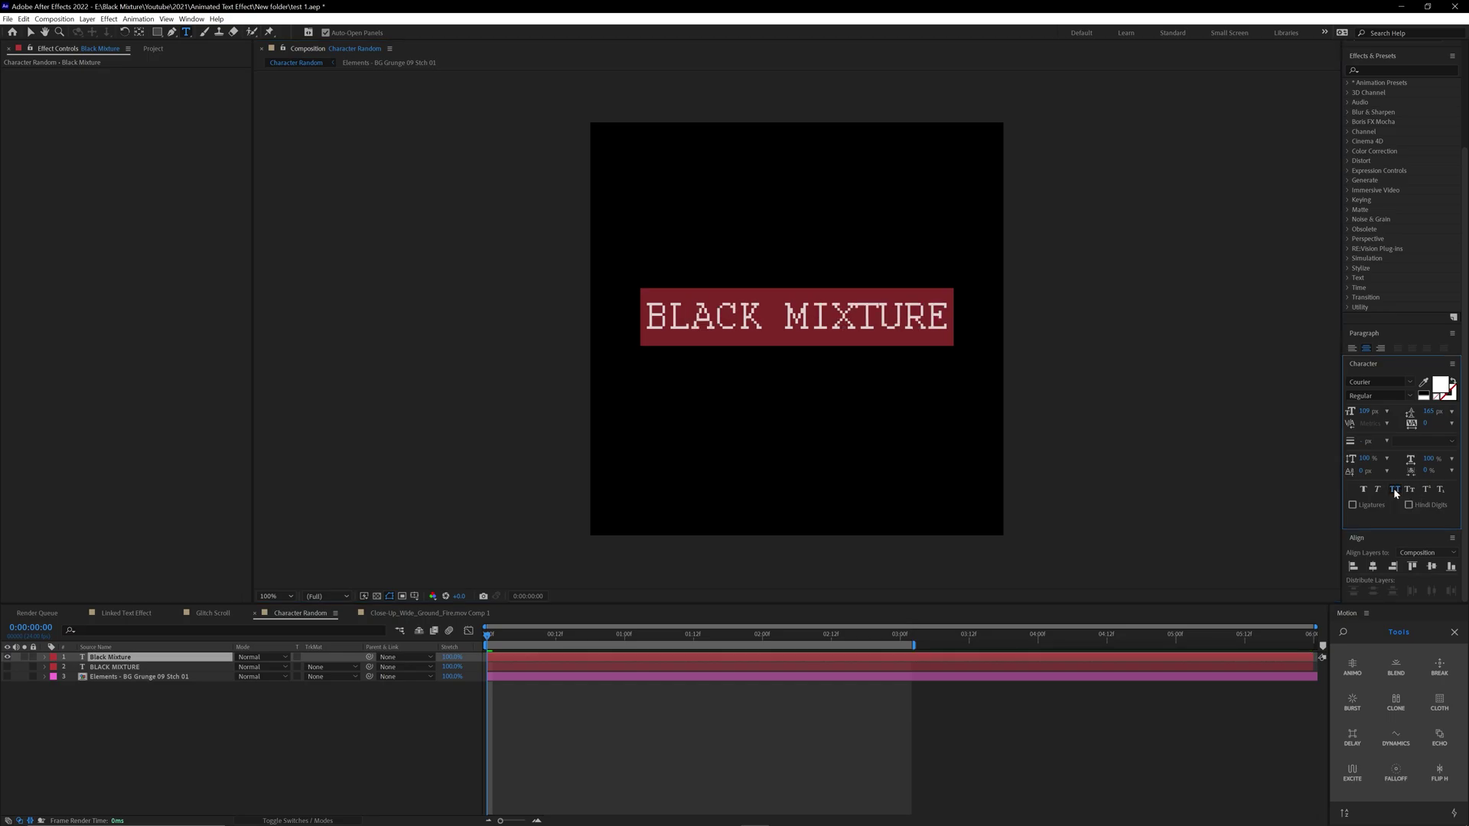
click(782, 325)
click(31, 32)
key(ctrl+grave)
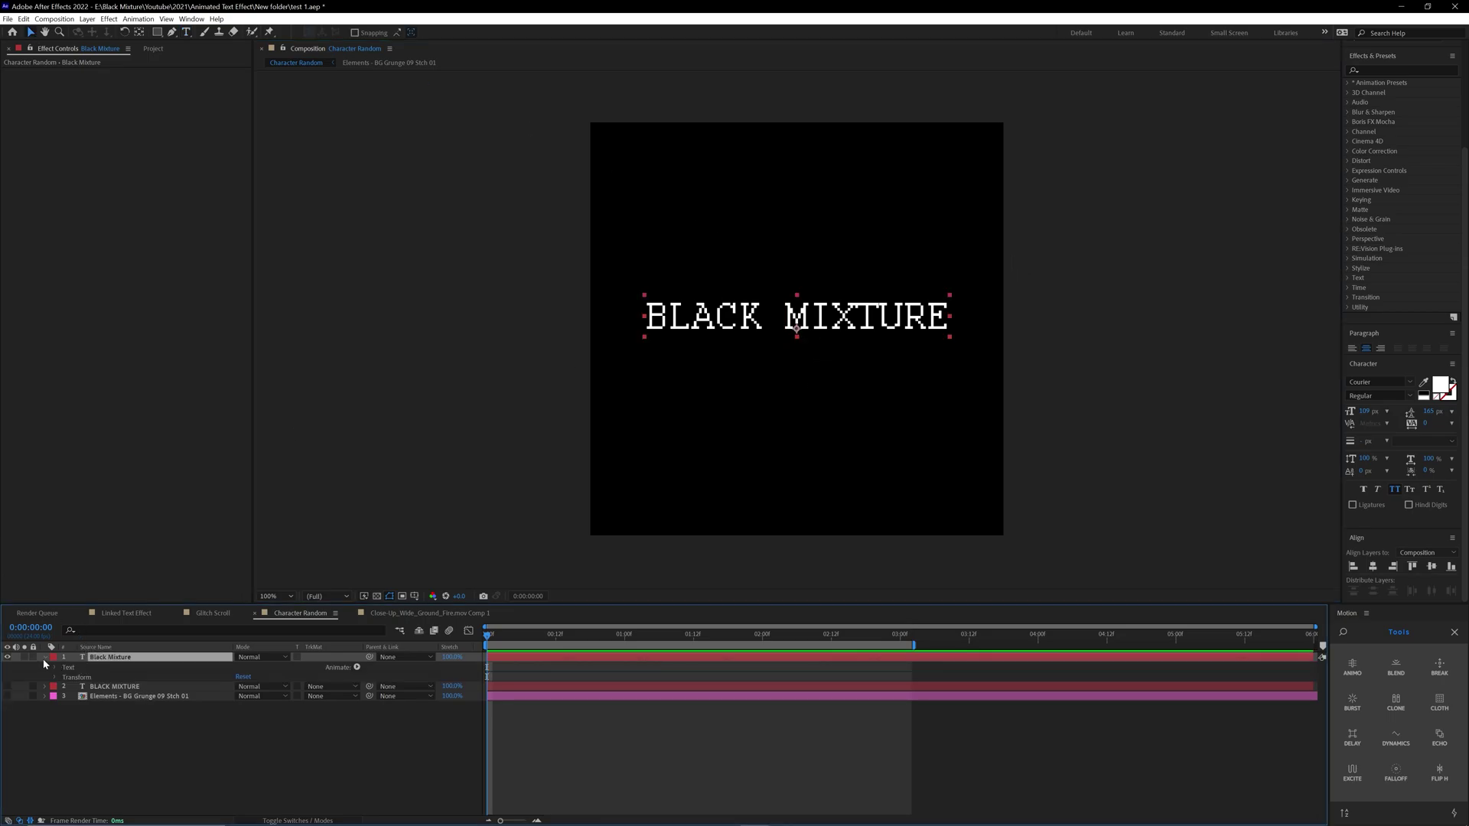
Add a Character Offset animator to the new Black Mixture text layer.
click(55, 667)
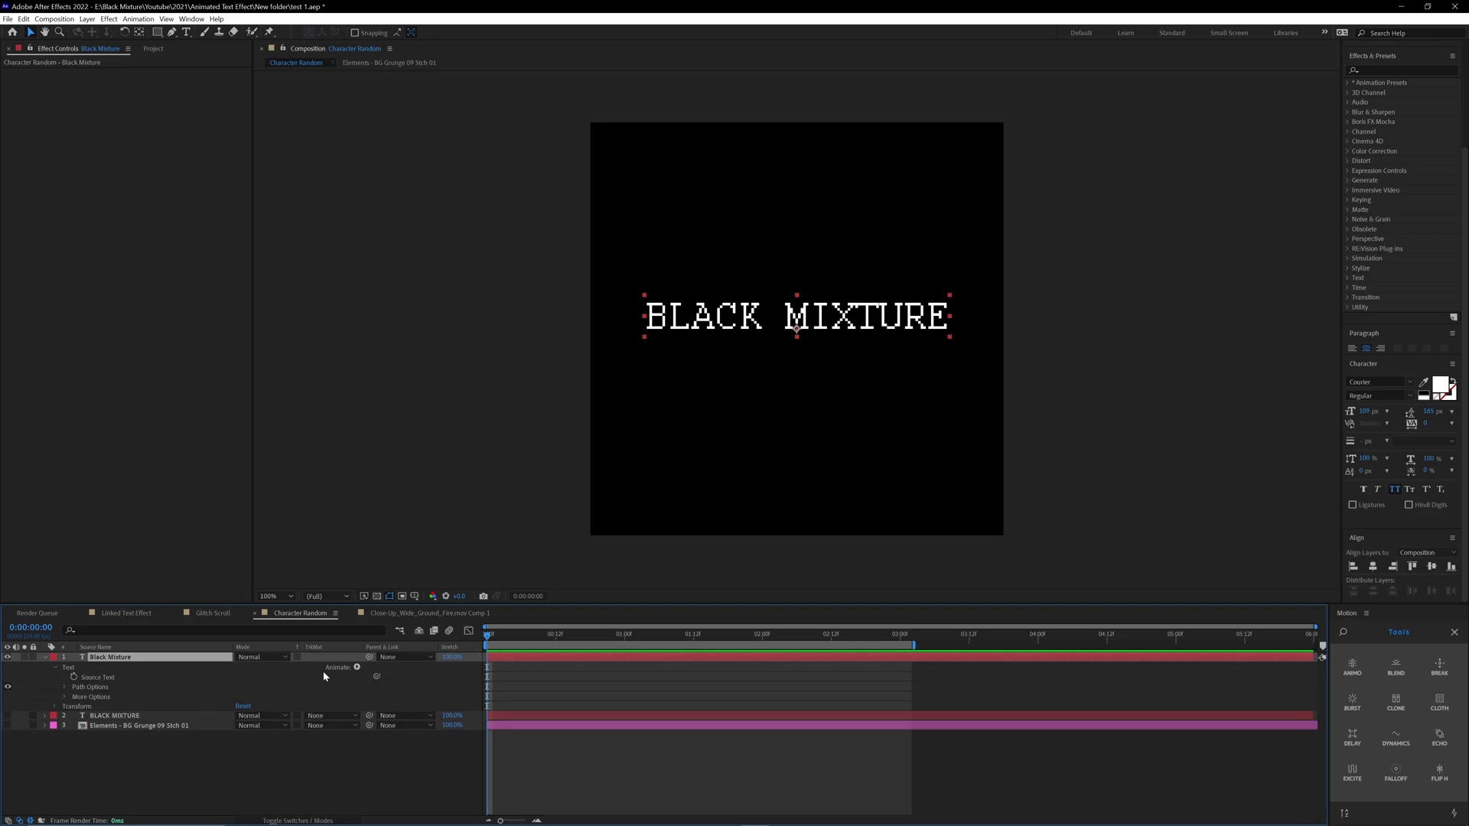
click(357, 667)
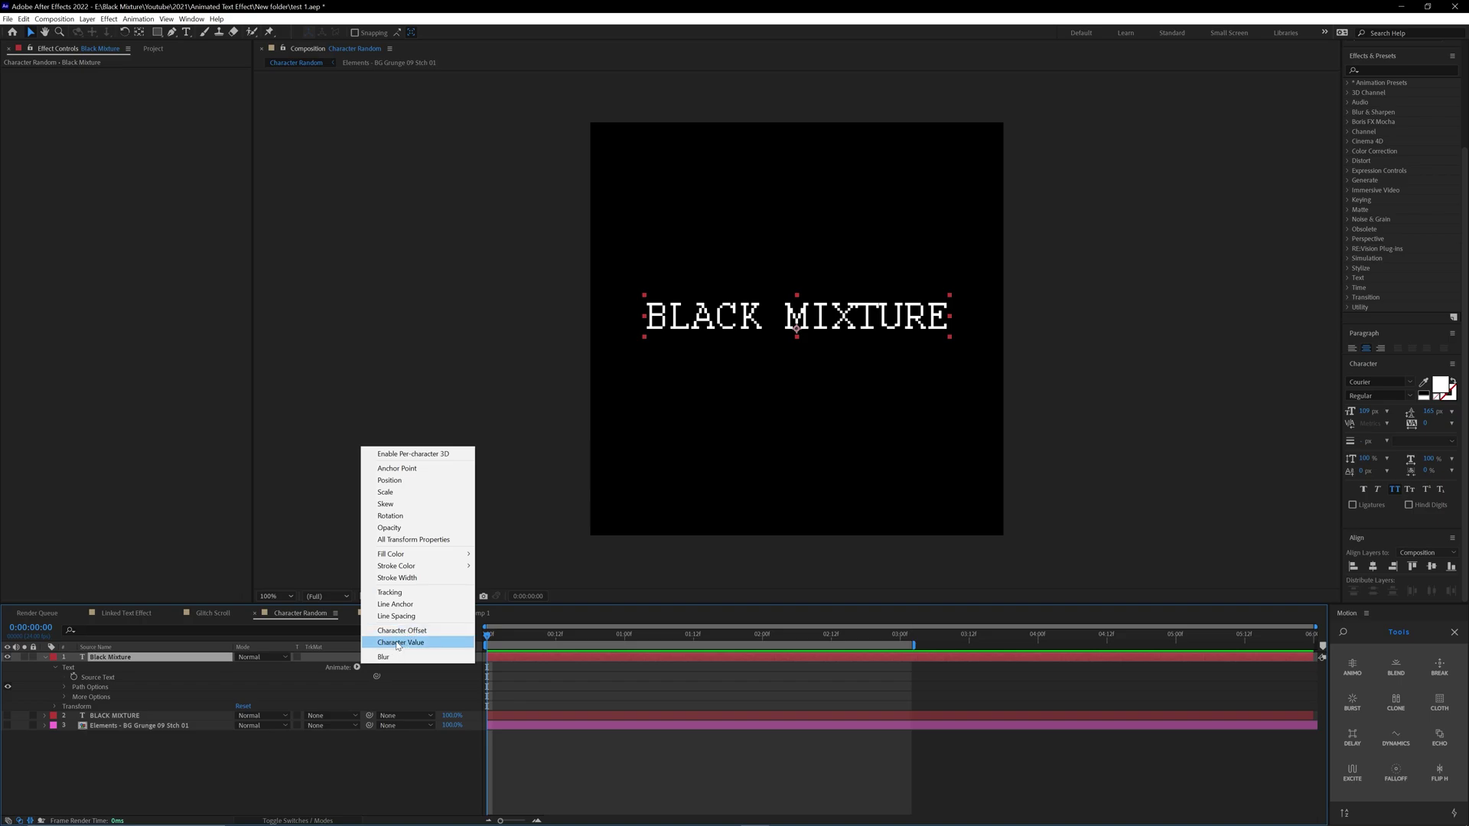
click(399, 630)
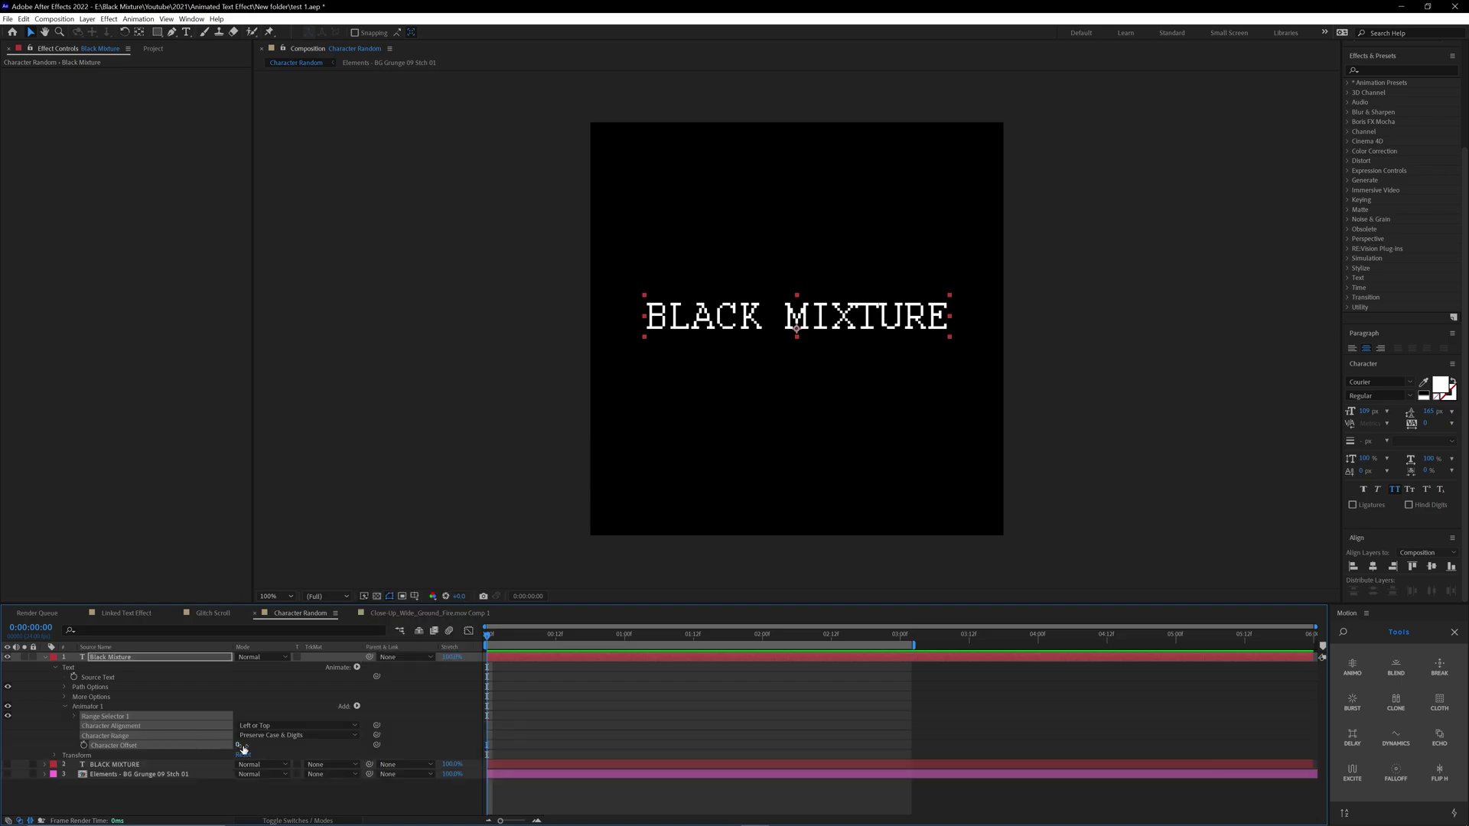
Try out different Character Offset values, reset the offset to 0 and keyframe it on the first frame.
mouse_move(242, 745)
mouse_down()
mouse_move(298, 742)
mouse_move(222, 754)
mouse_up()
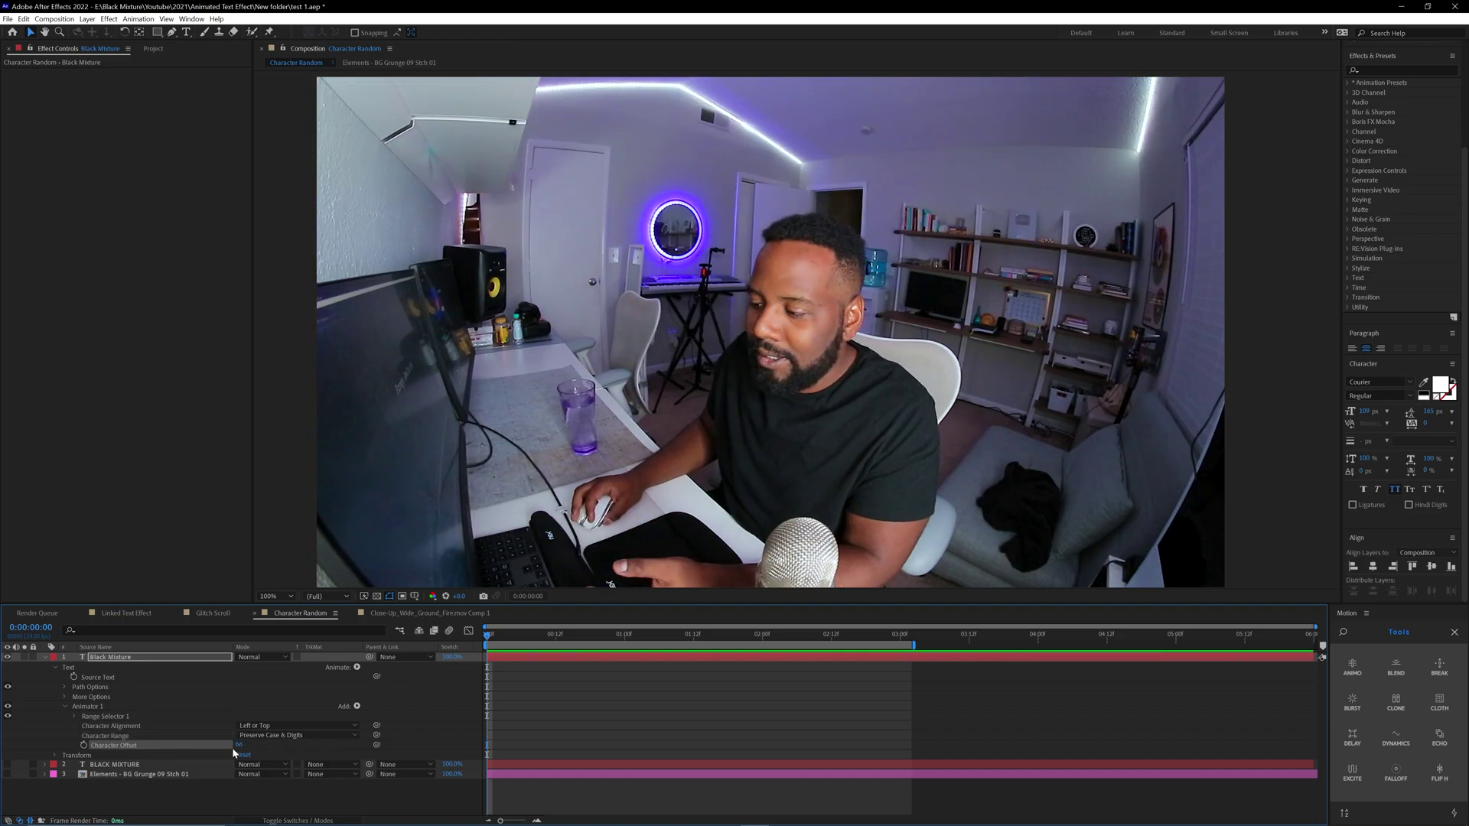
click(239, 744)
text(0)
key(Return)
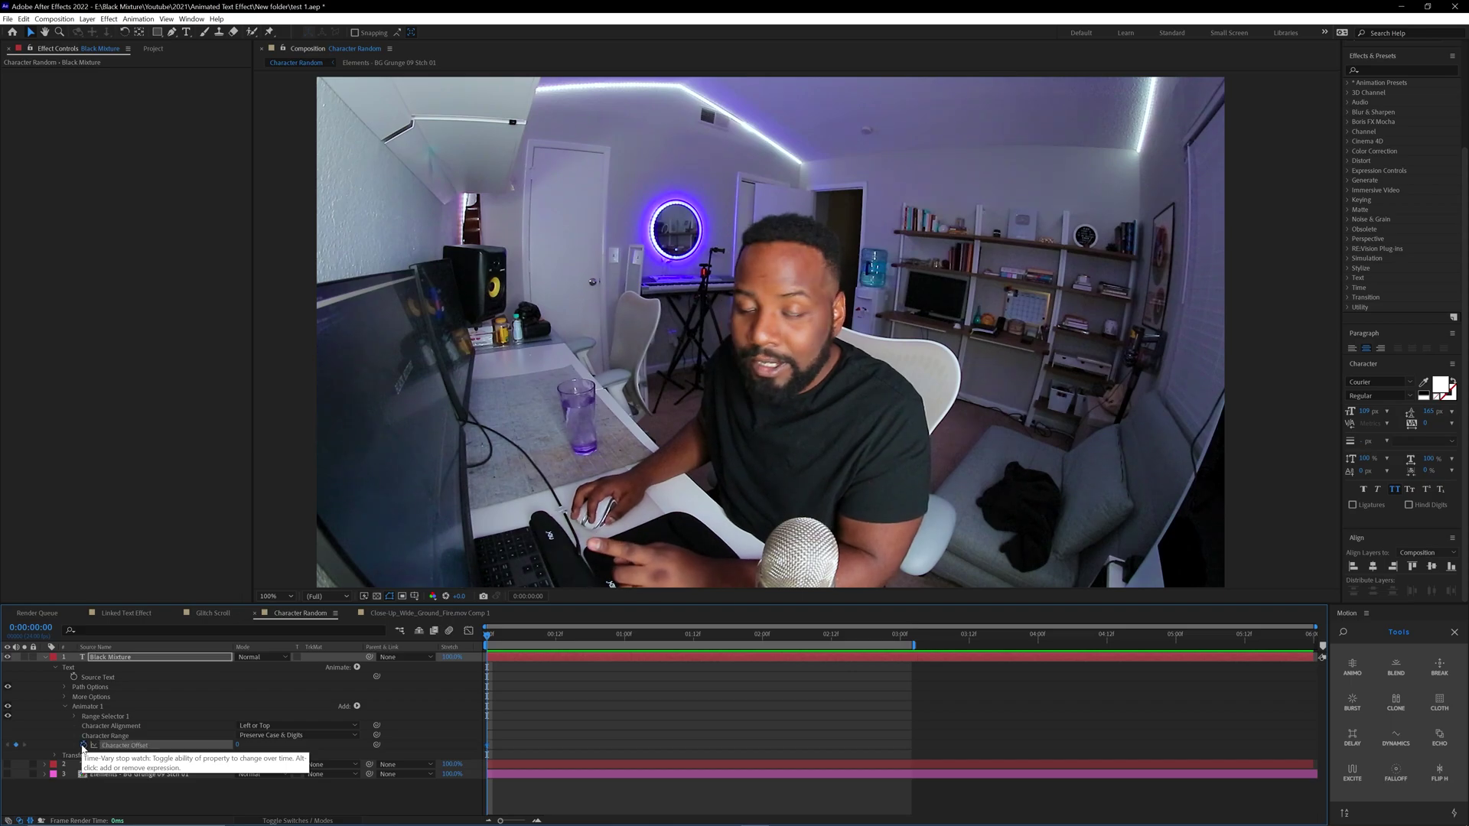
click(83, 745)
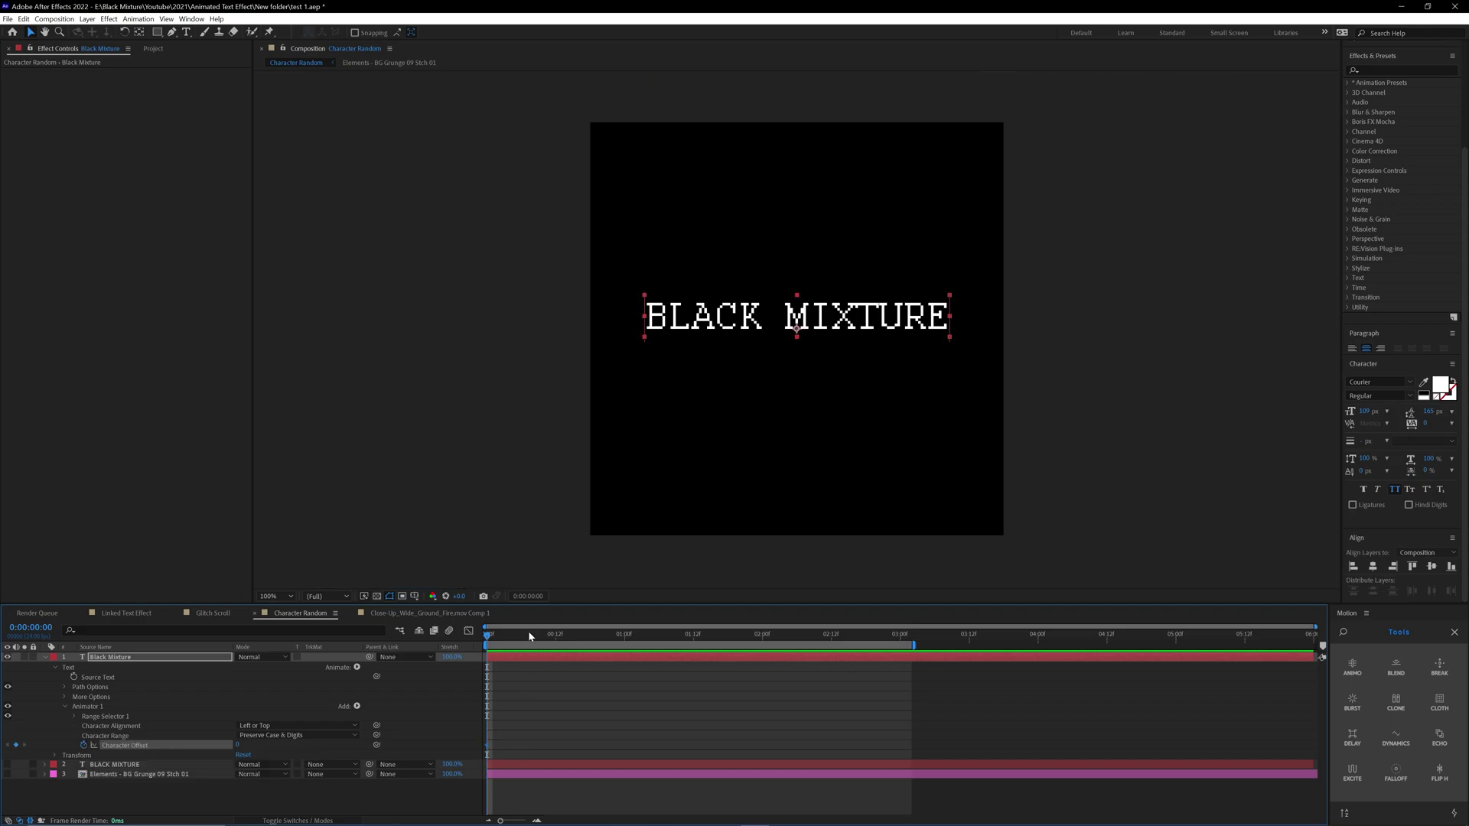
Add a Character Offset keyframe of 300 at frame 12 on the new text layer.
drag(530, 635, 558, 660)
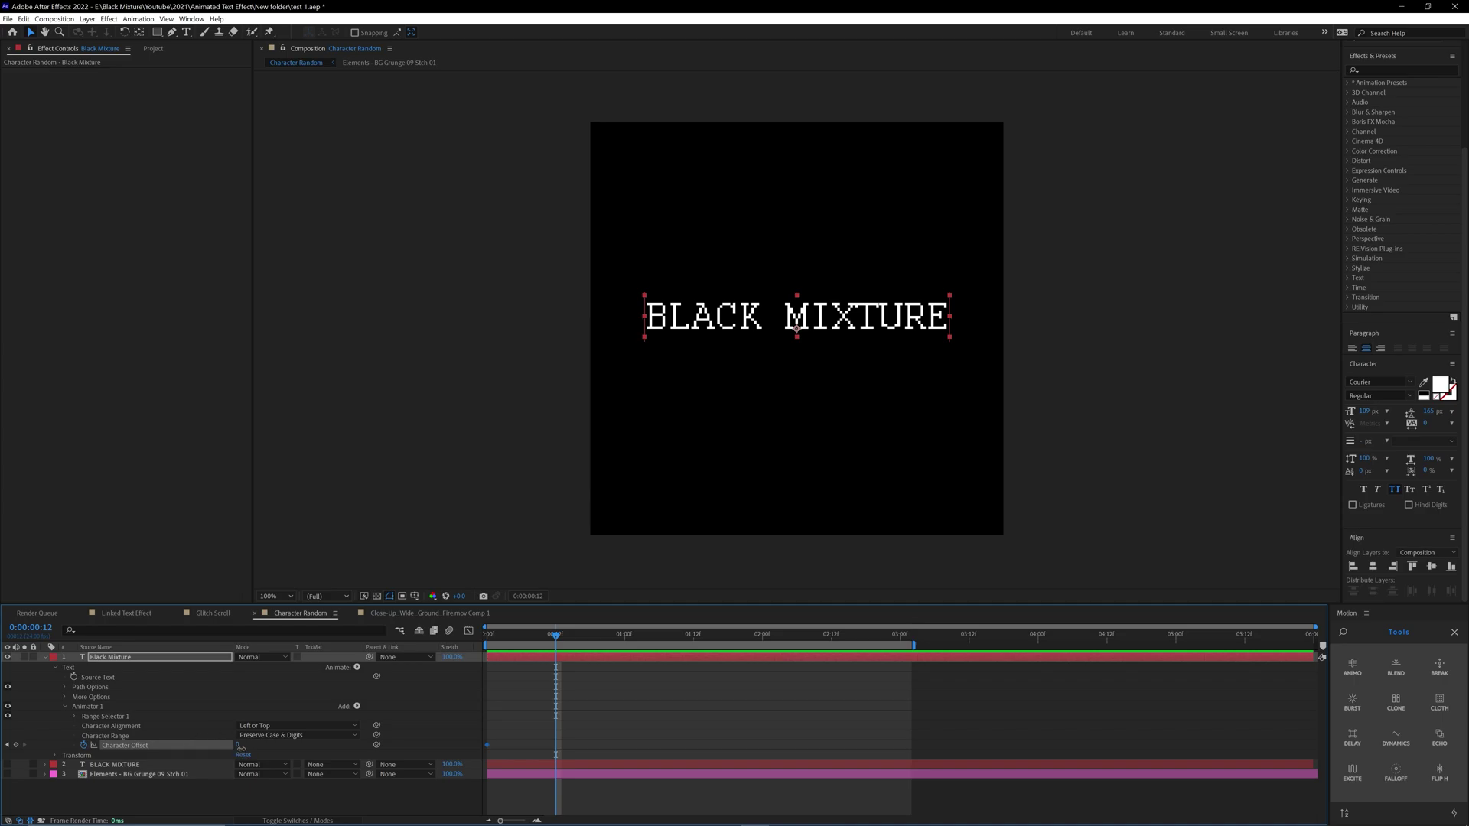
drag(247, 747, 271, 747)
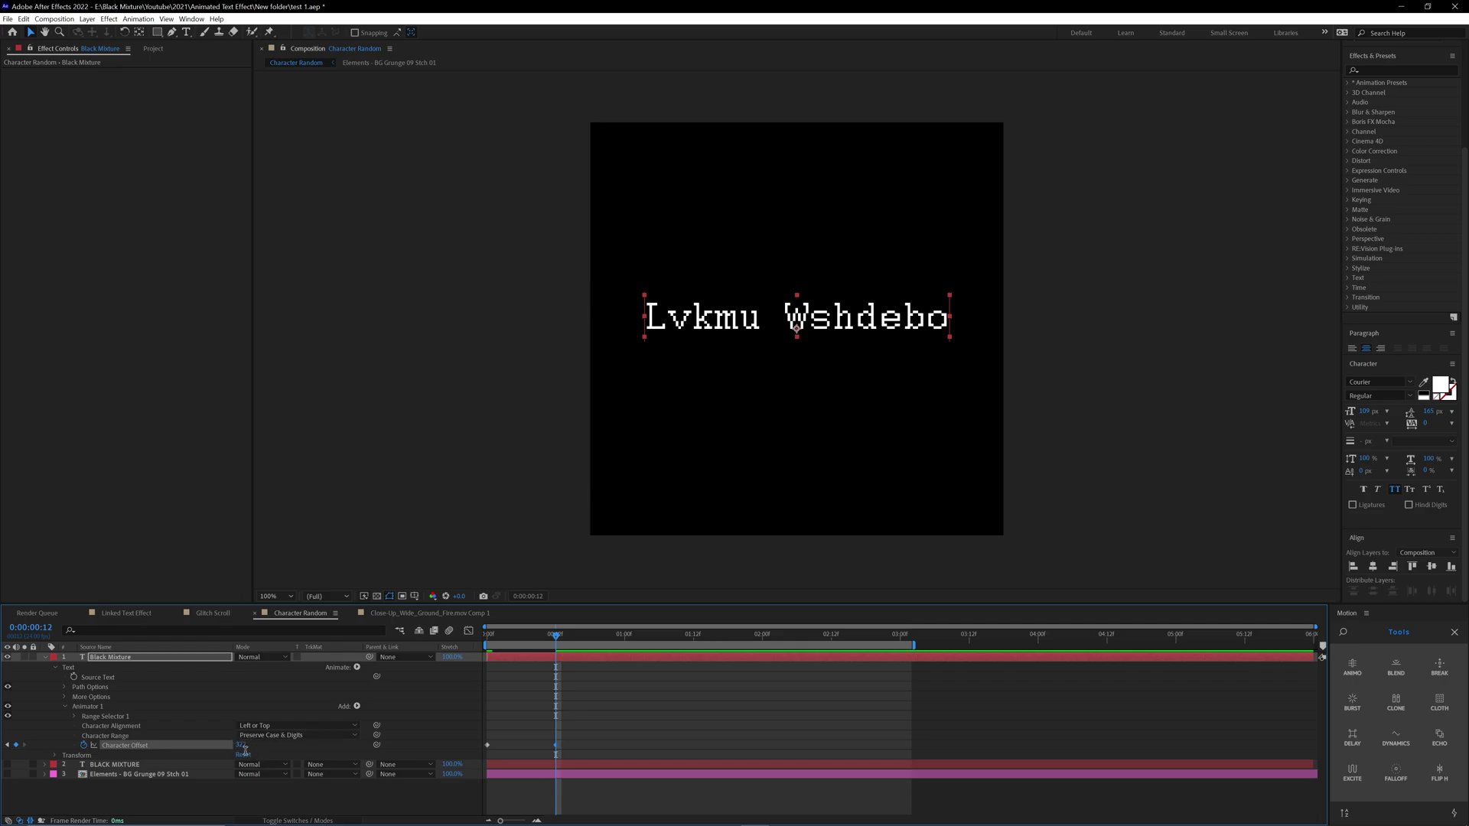
text(300)
key(Return)
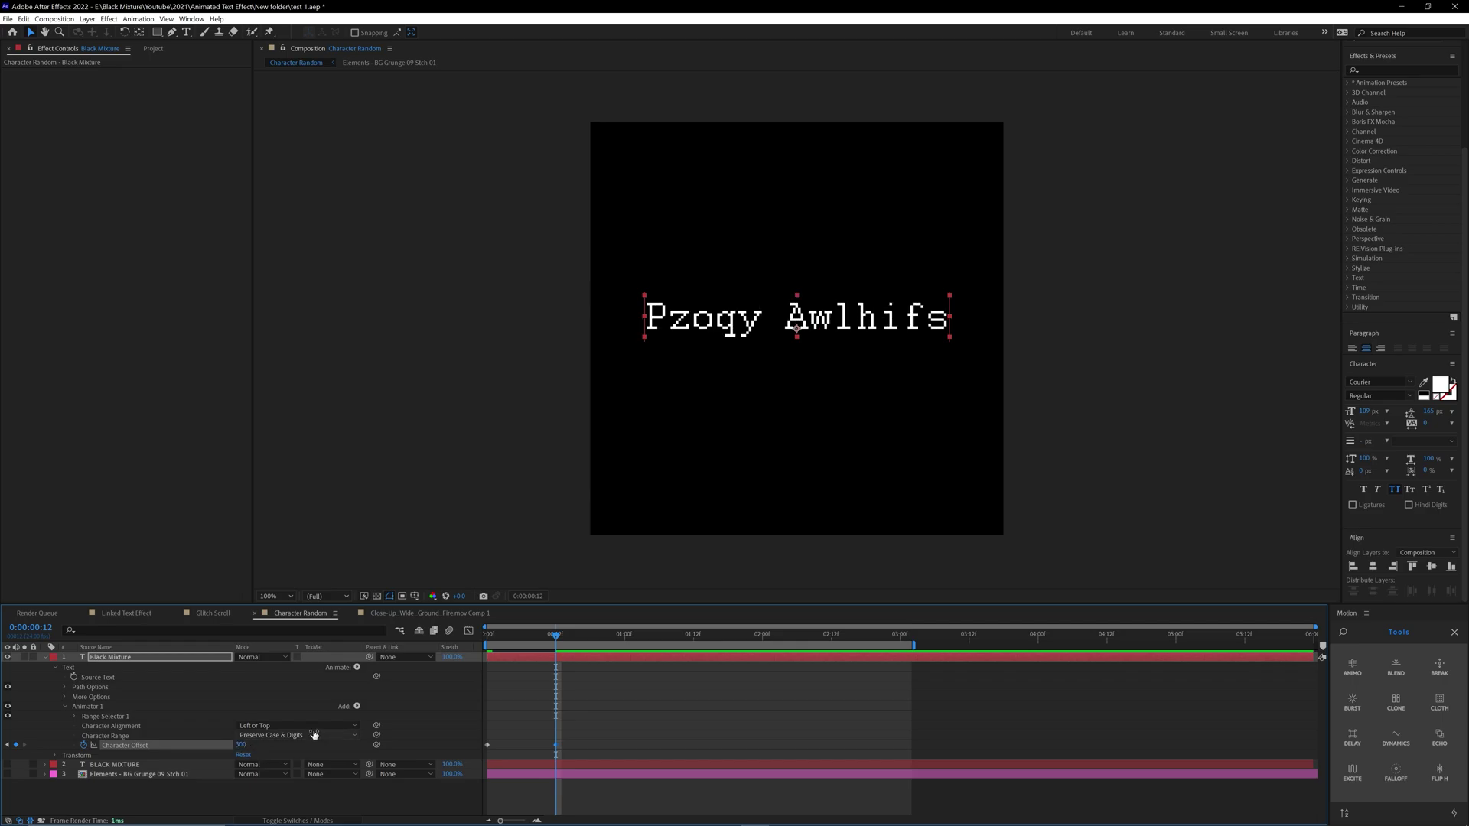
Reverse the Character Offset keyframes so 300 falls on the first frame and 0 at about frame 20, and preview the reveal.
click(571, 702)
mouse_move(557, 634)
mouse_down()
mouse_move(507, 634)
mouse_move(561, 634)
mouse_up()
key(Home)
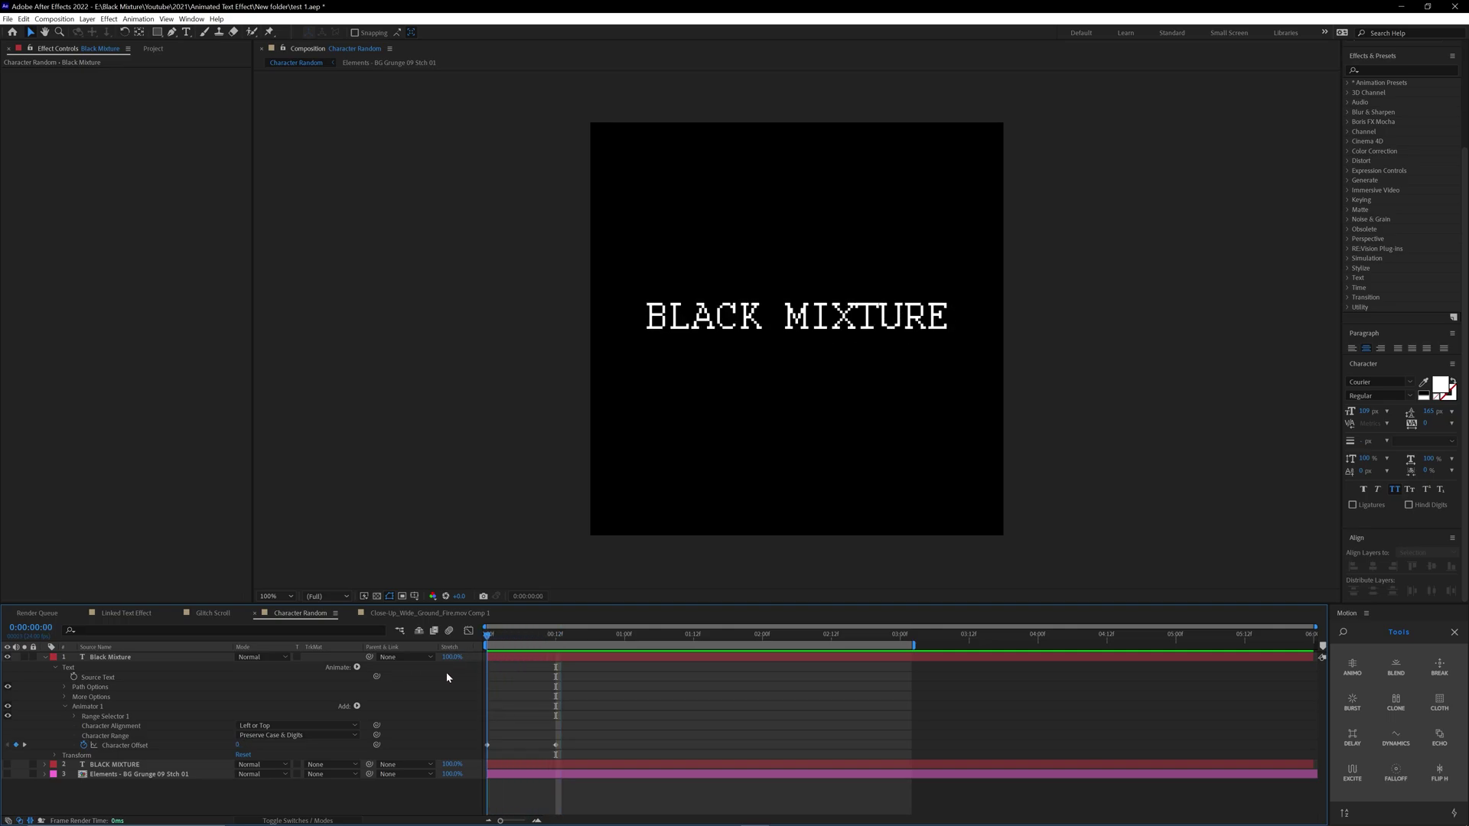
click(533, 635)
mouse_move(487, 745)
mouse_down()
mouse_move(604, 745)
mouse_move(487, 745)
mouse_up()
drag(512, 643, 561, 634)
key(Home)
key(space)
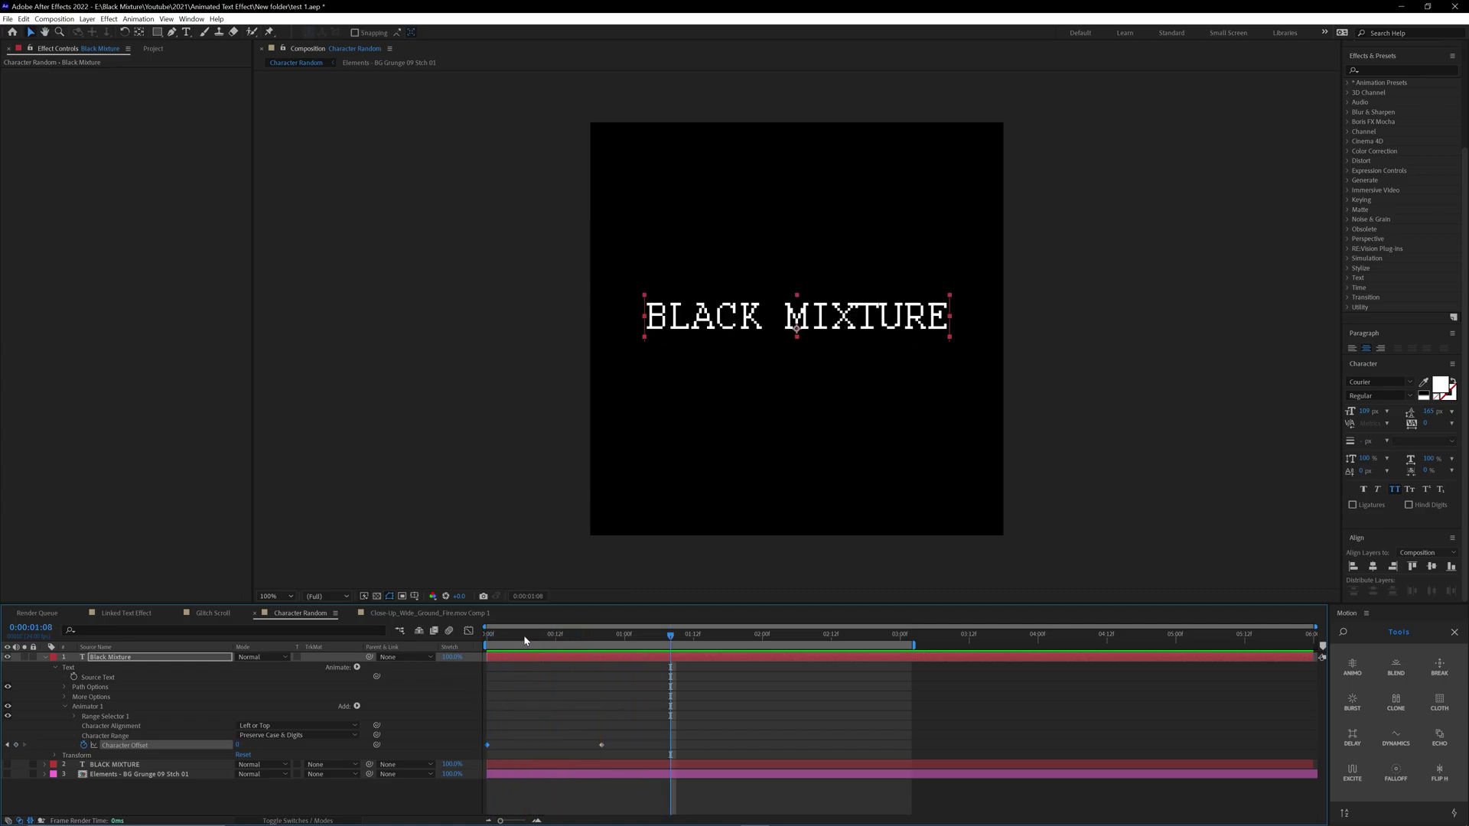
key(space)
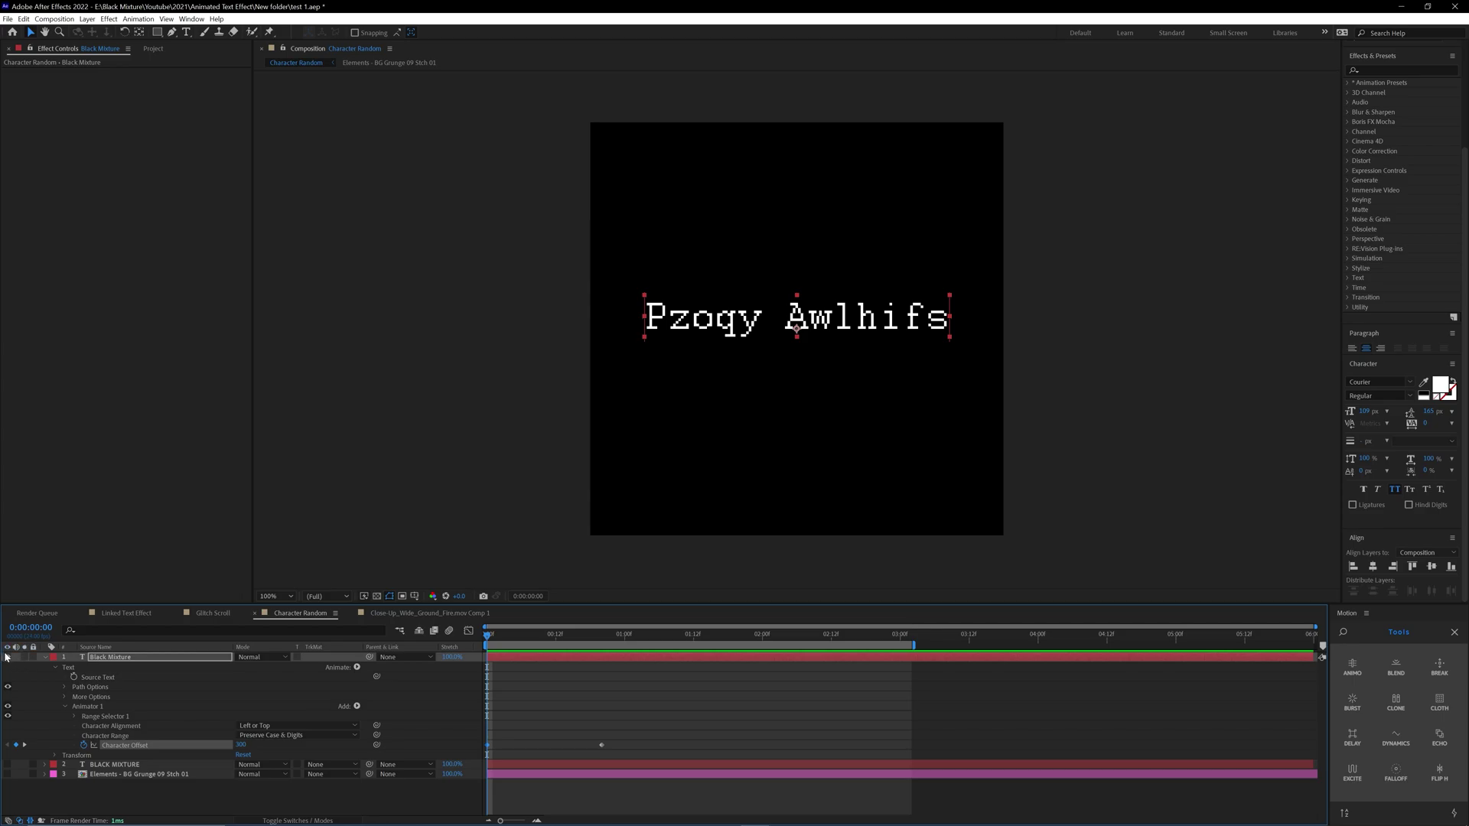
Toggle the visibility of both title layers and play the new Black Mixture layer on its own to examine its reveal.
click(8, 657)
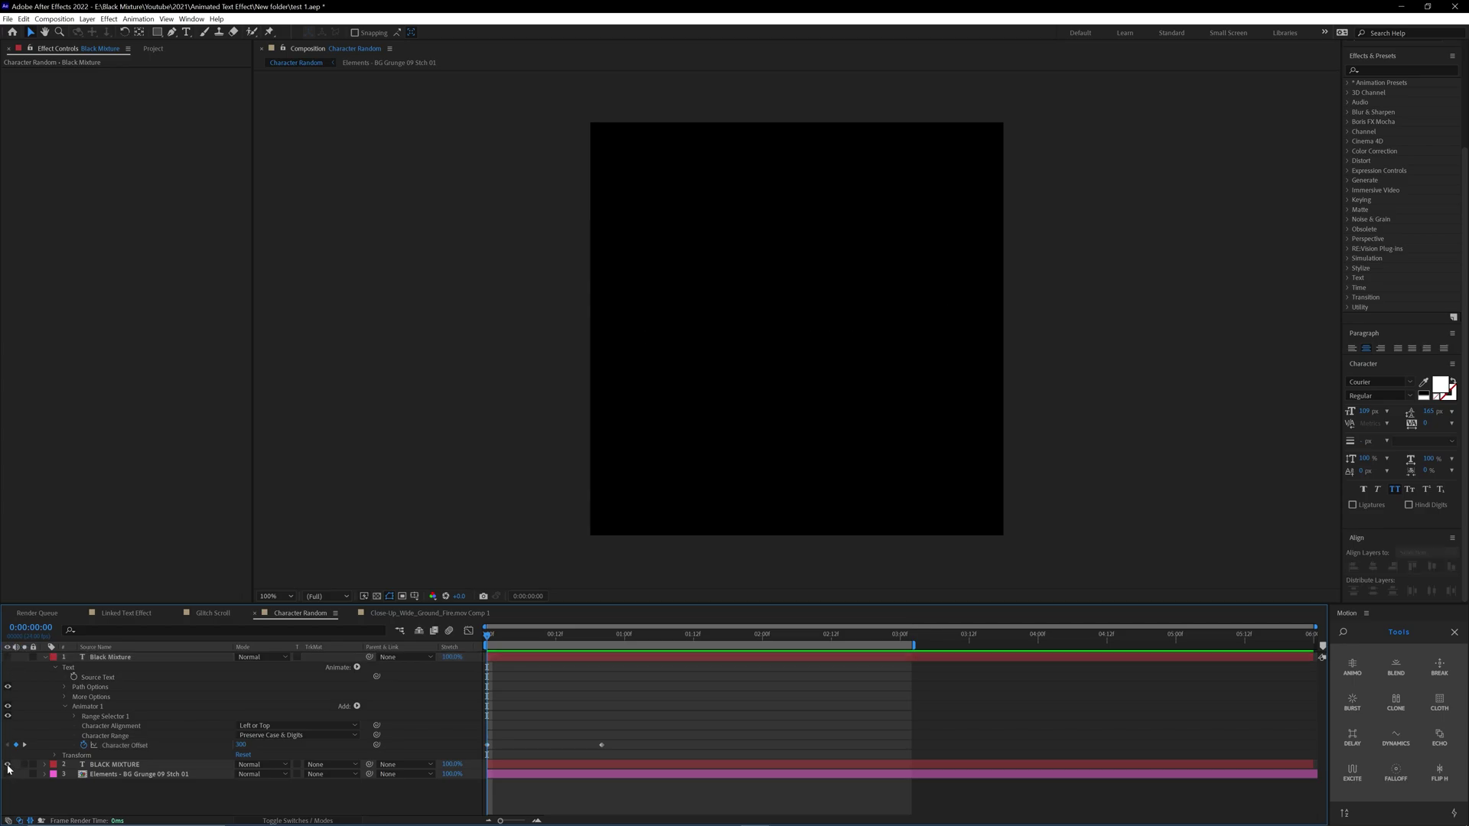
click(7, 764)
click(8, 764)
click(8, 657)
key(space)
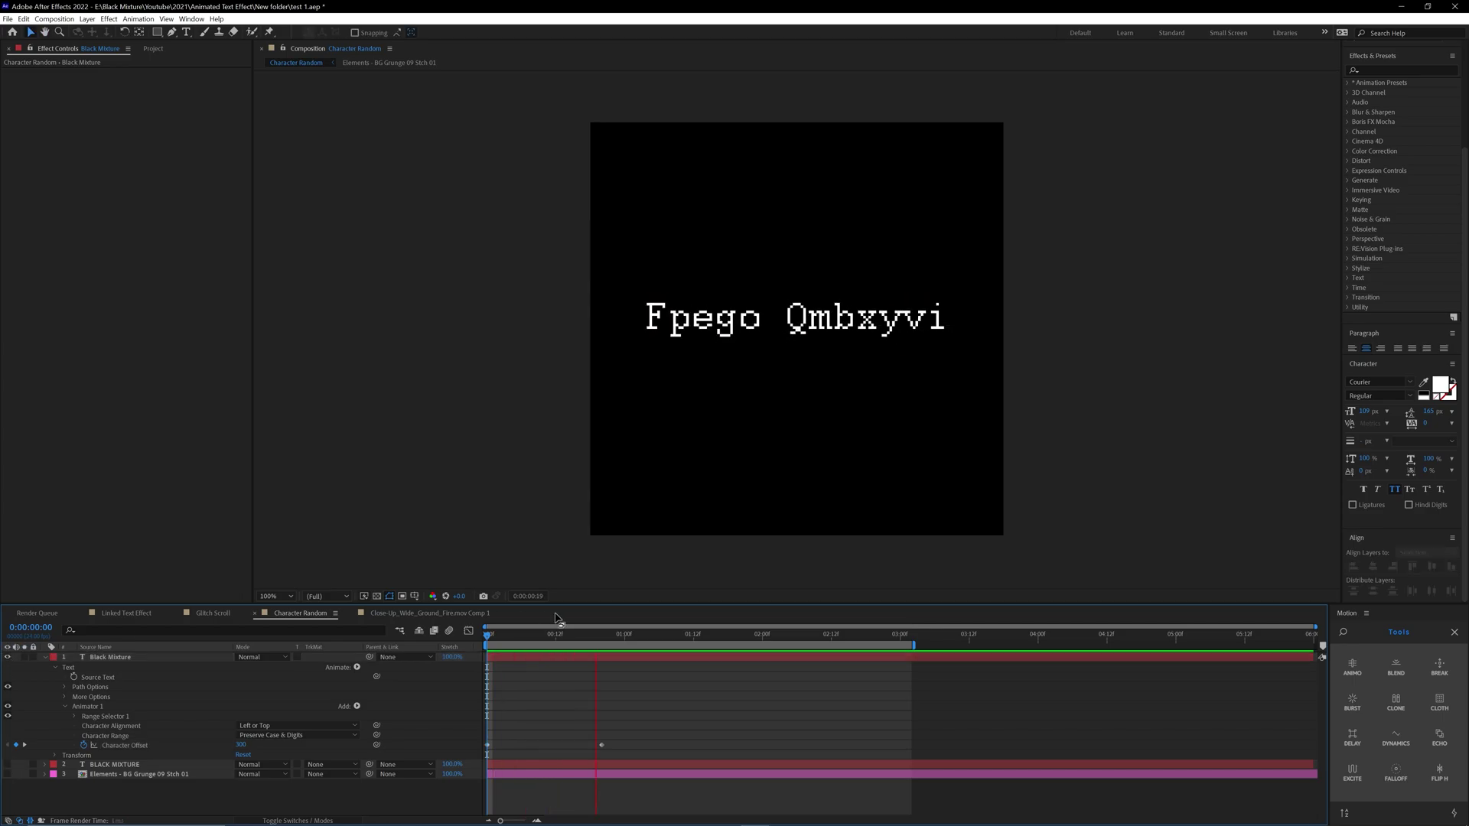
key(space)
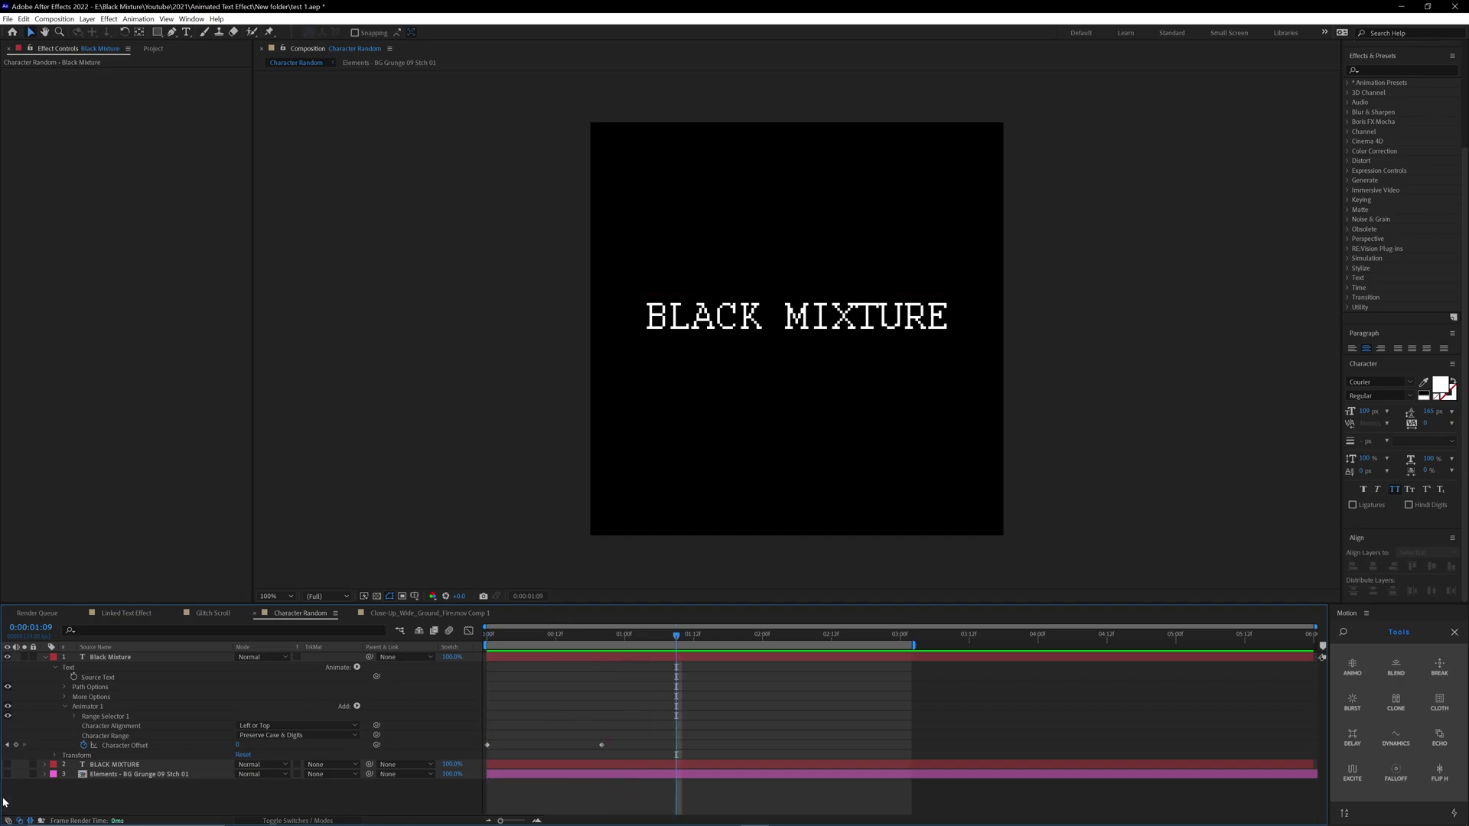
Show only the original BLACK MIXTURE layer, play its reveal for comparison, and hide it again.
click(7, 657)
click(8, 764)
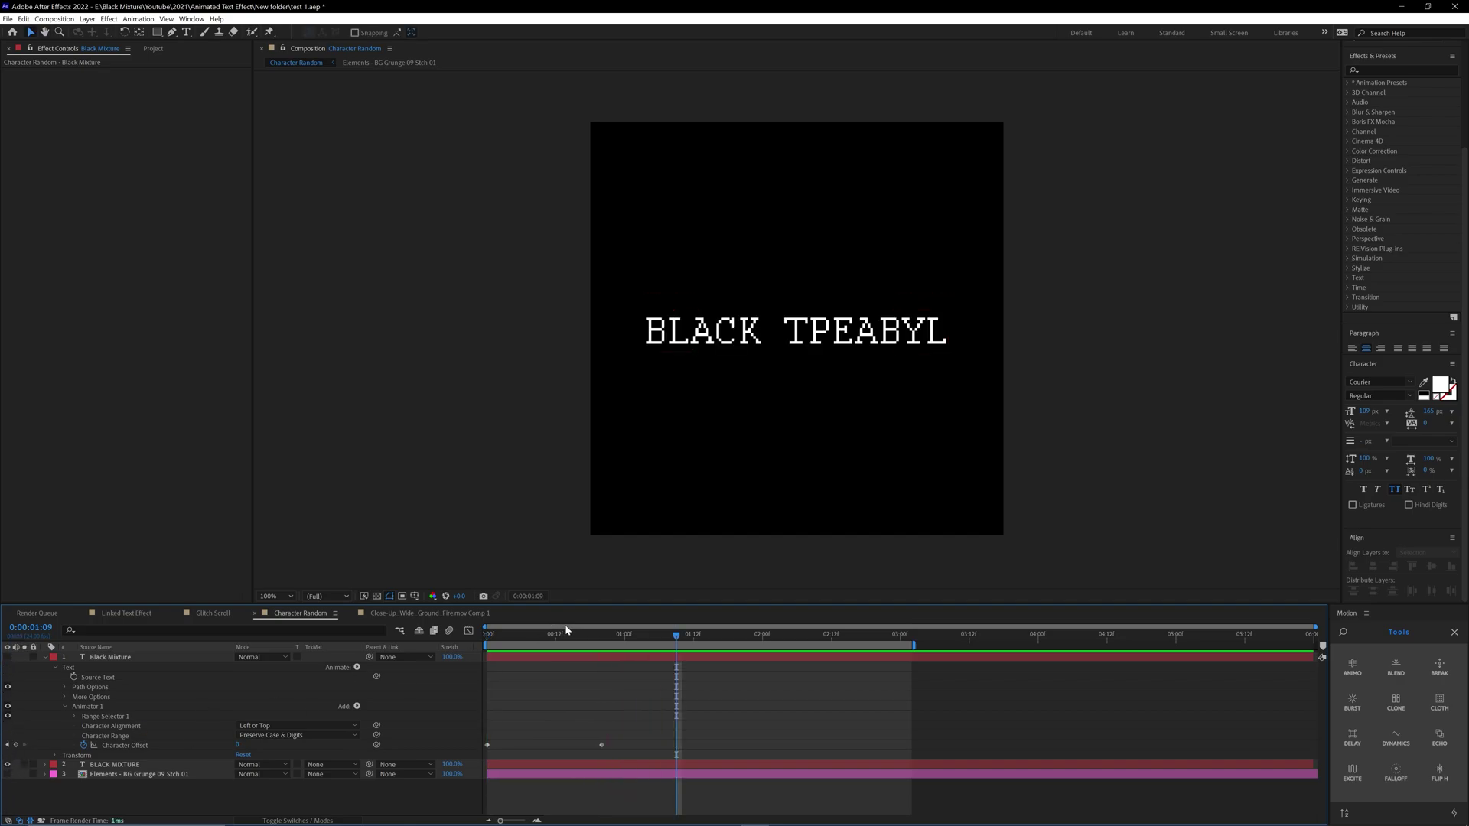
key(space)
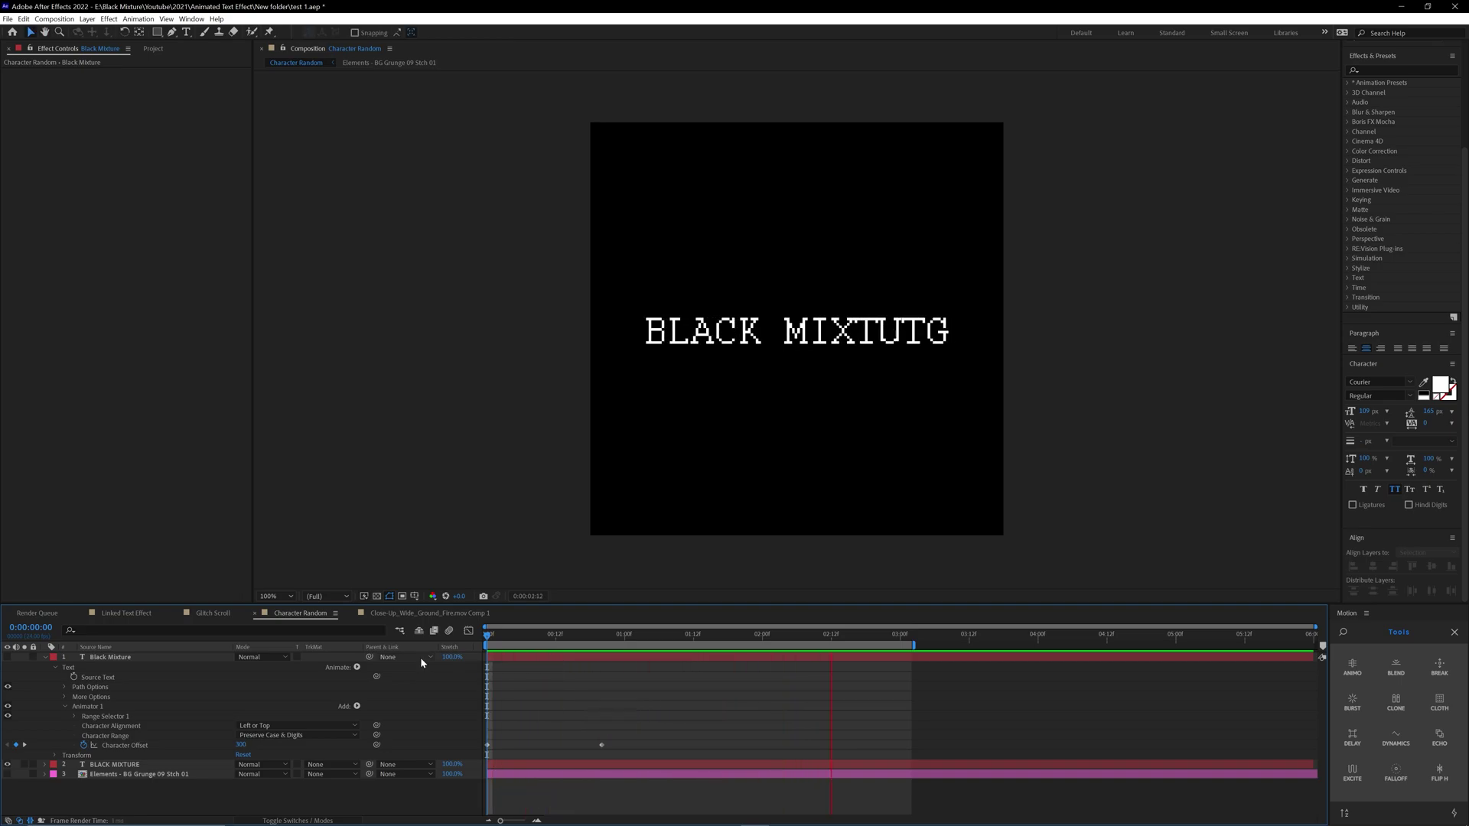
key(space)
click(7, 764)
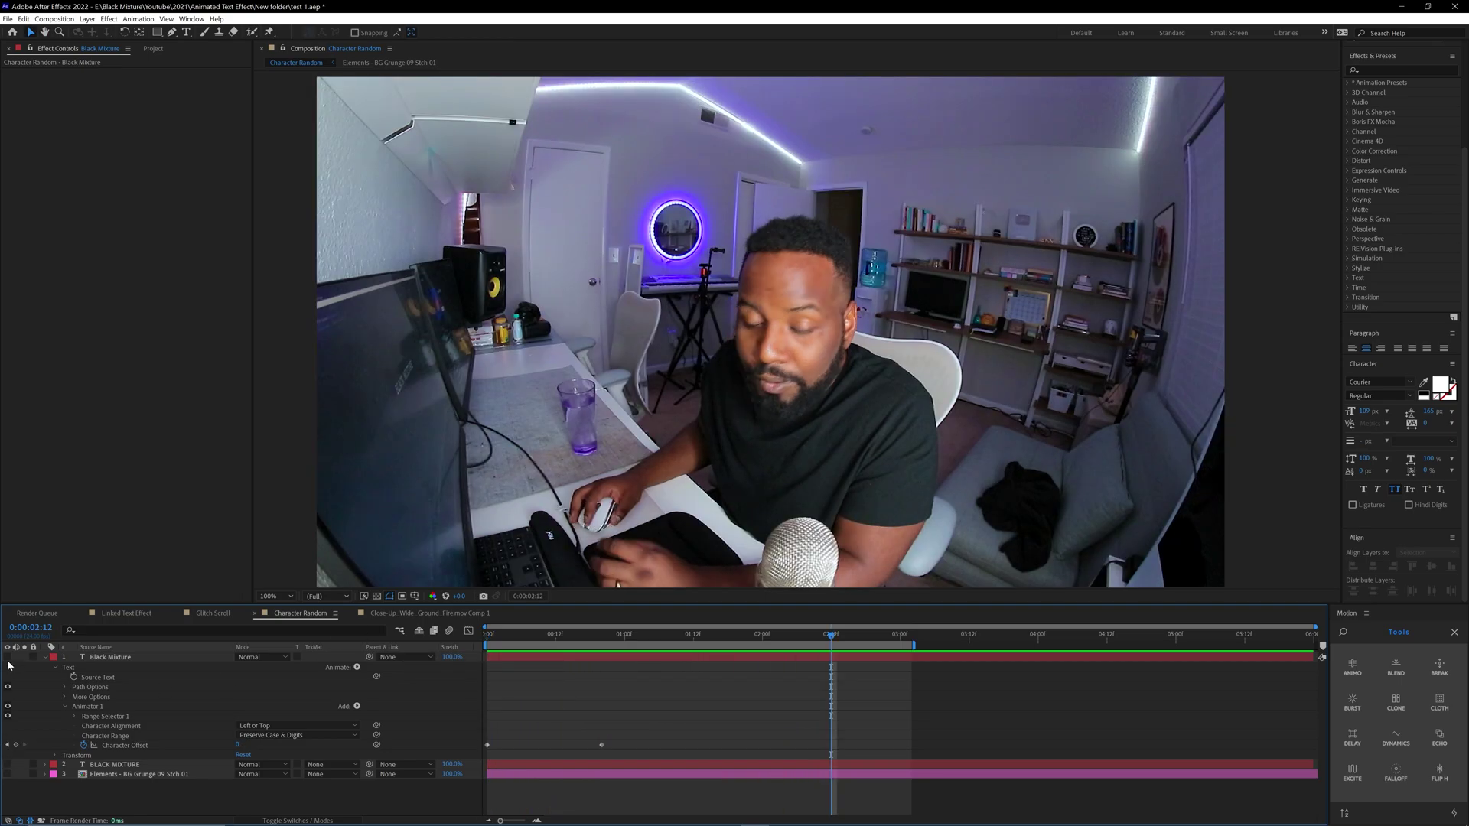
Expand the new text layer's Range Selector 1 and add Start and End keyframes on the first frame.
click(100, 716)
key(Home)
click(74, 716)
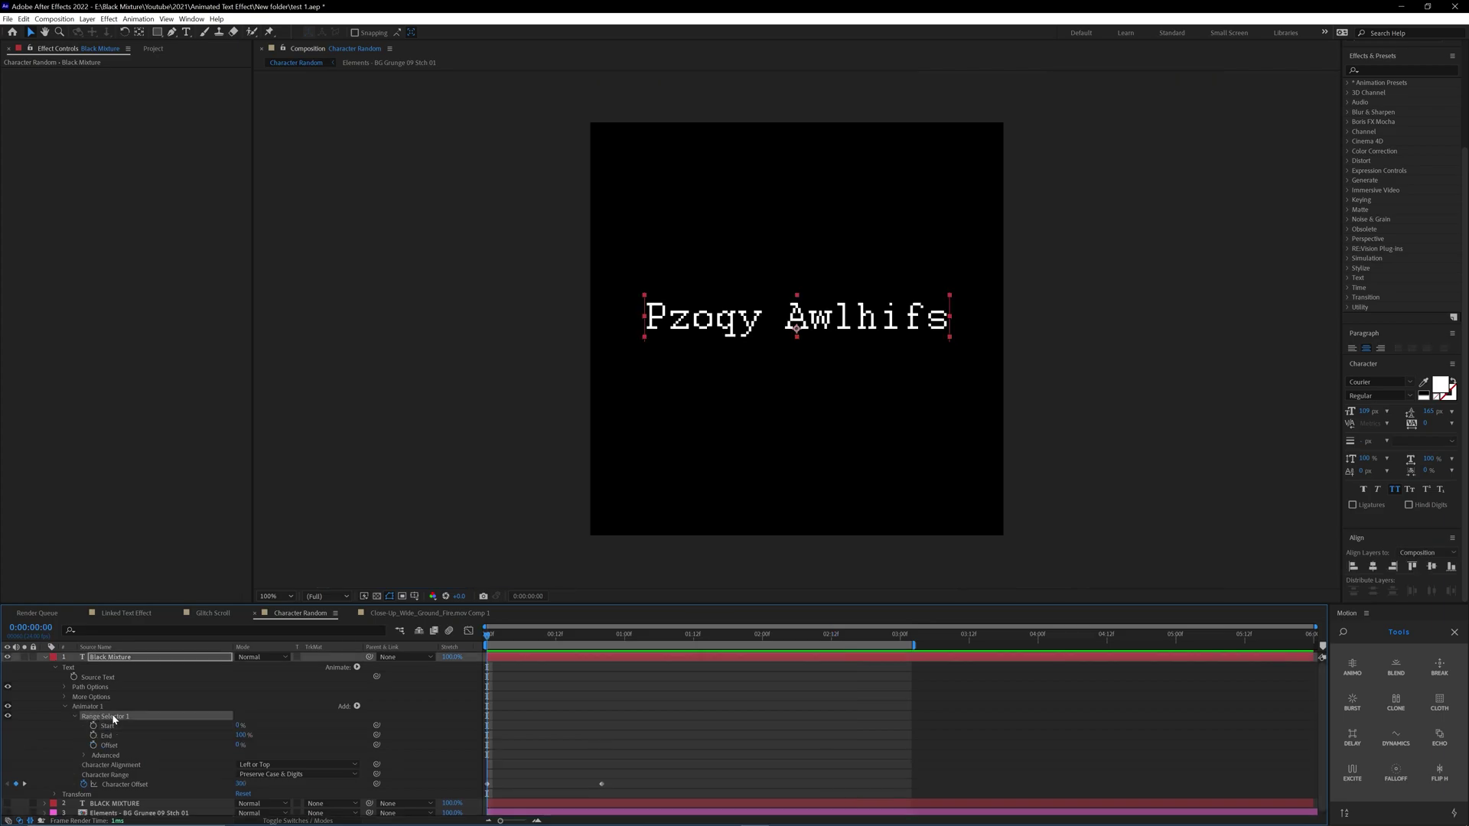
click(98, 708)
click(108, 715)
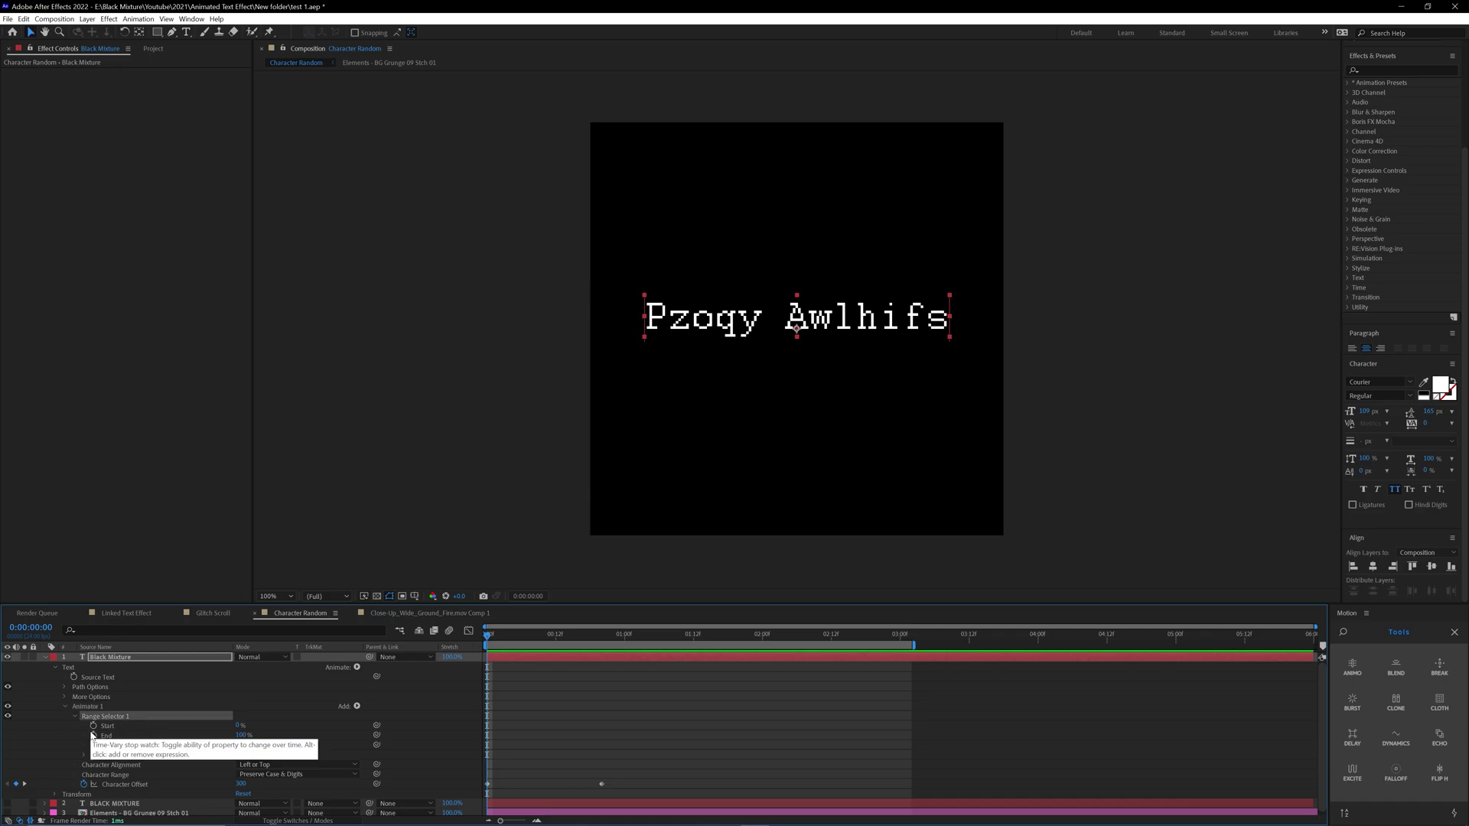
click(106, 735)
scroll(320, 697, down, 1)
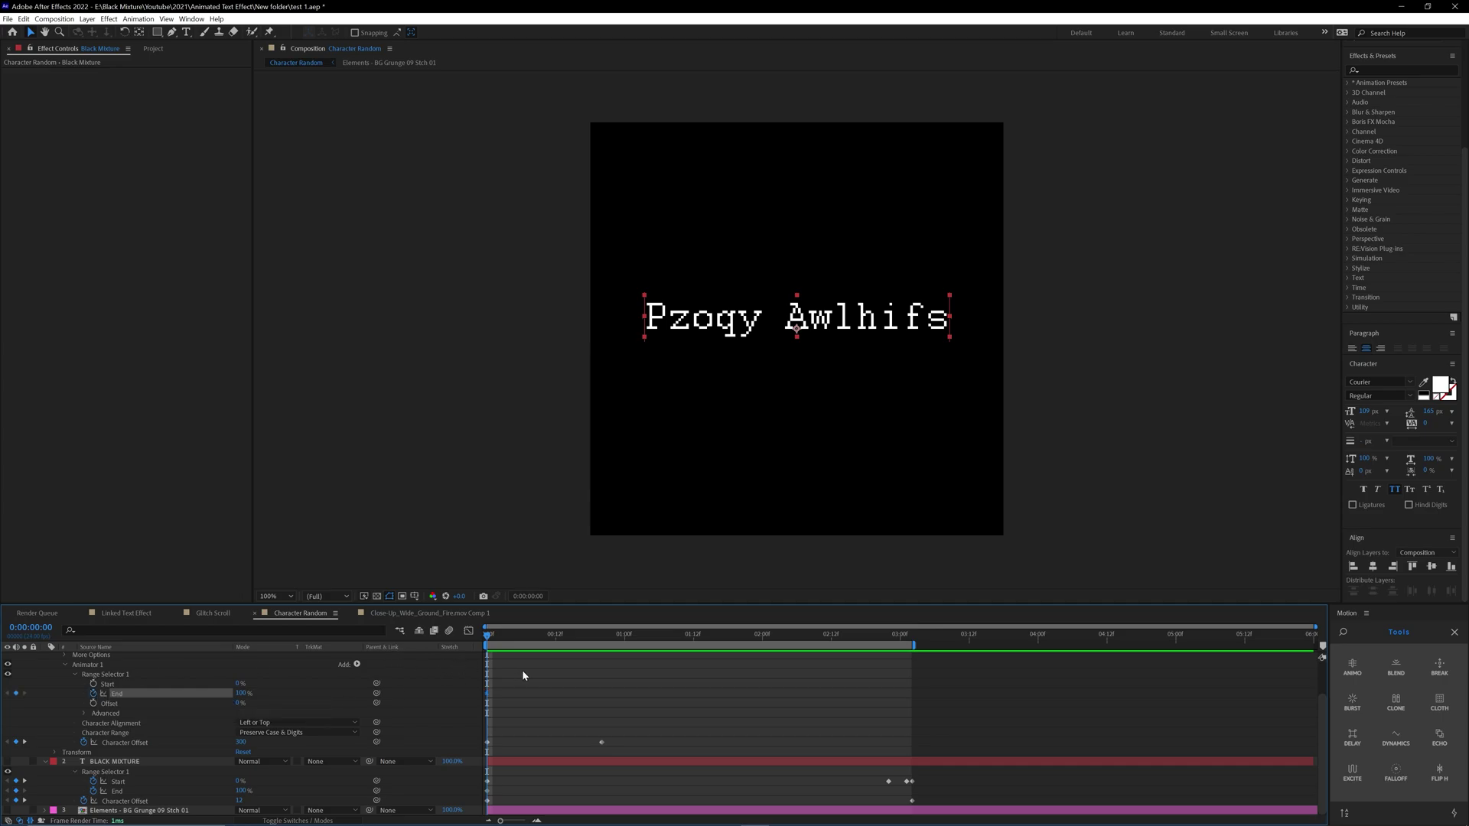
click(96, 678)
click(94, 683)
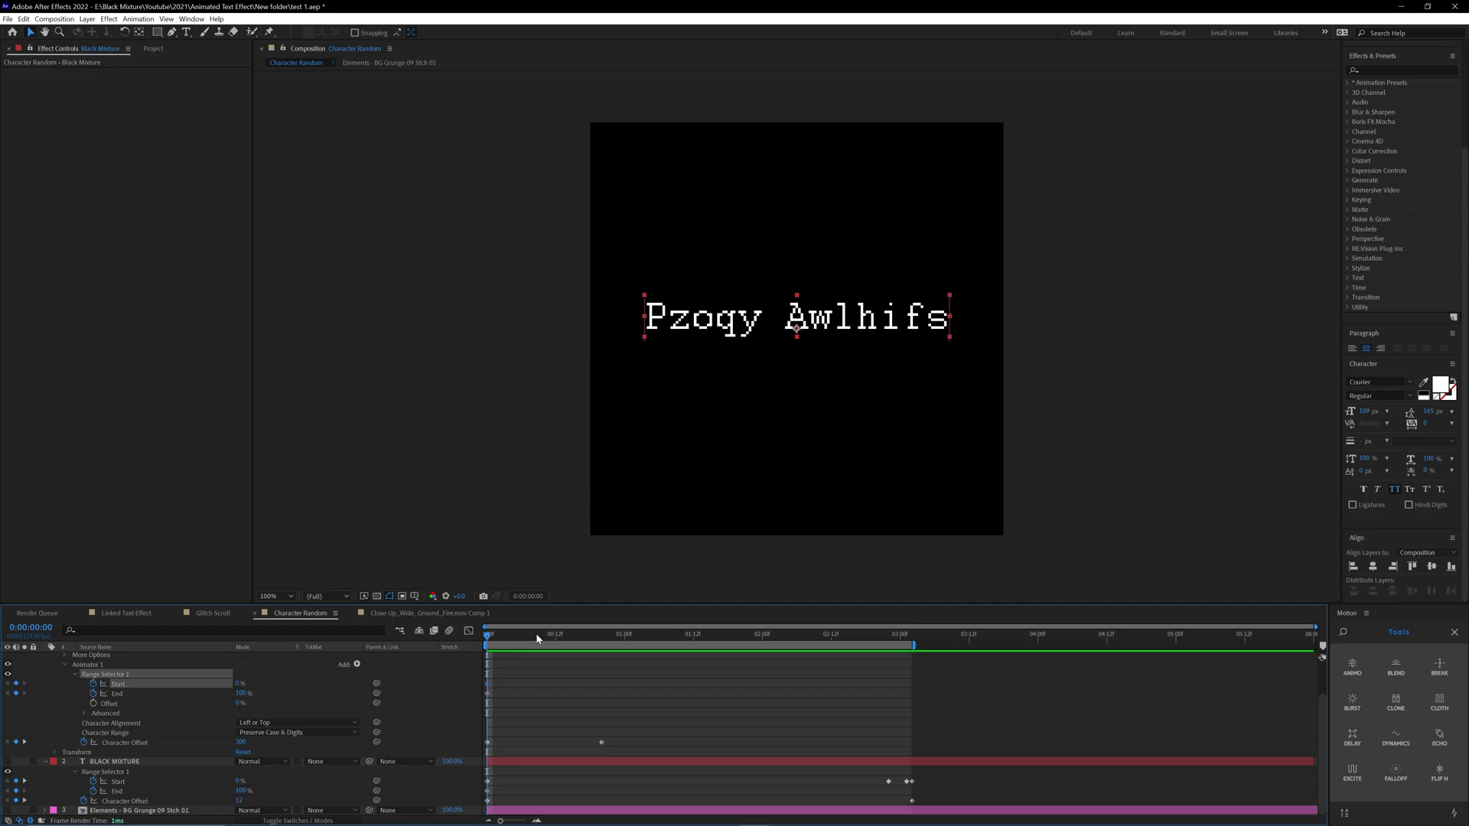
Keyframe the range selector's Start at 100% at frame 20, aligned with the last Character Offset keyframe, and preview the reveal from the beginning.
drag(490, 638, 607, 654)
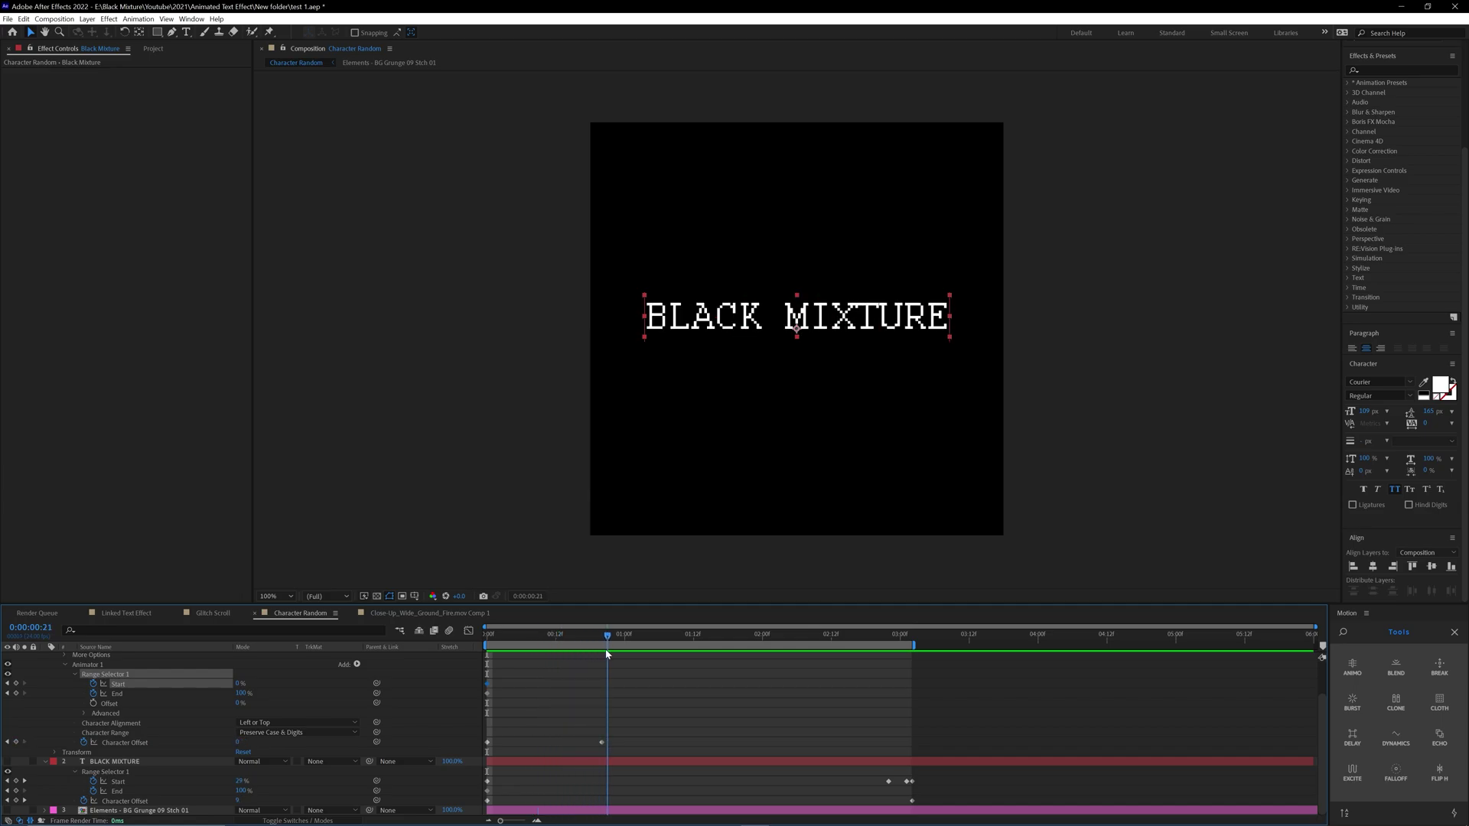
click(147, 743)
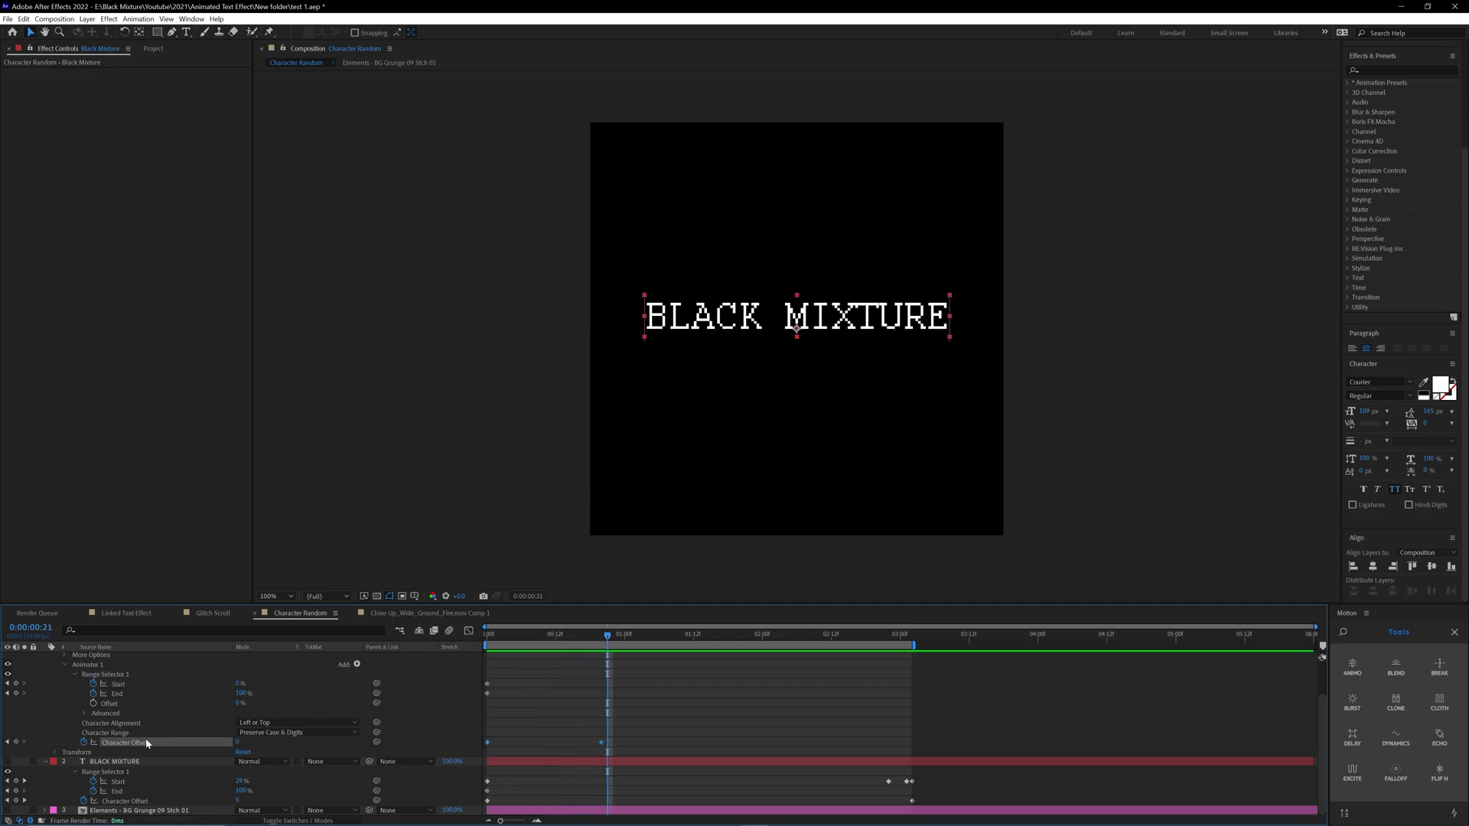
click(232, 693)
key(F2)
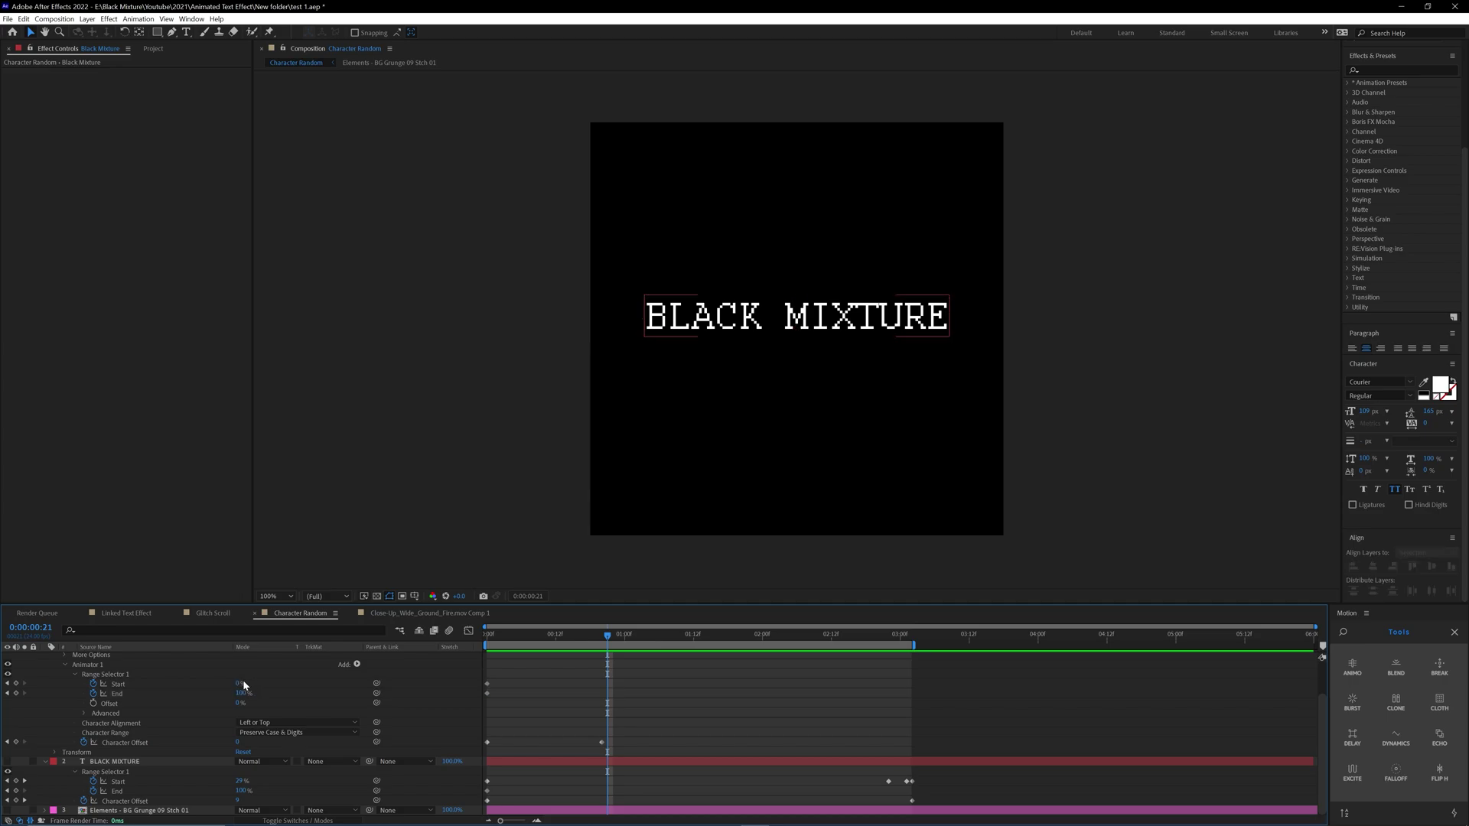
drag(242, 684, 274, 684)
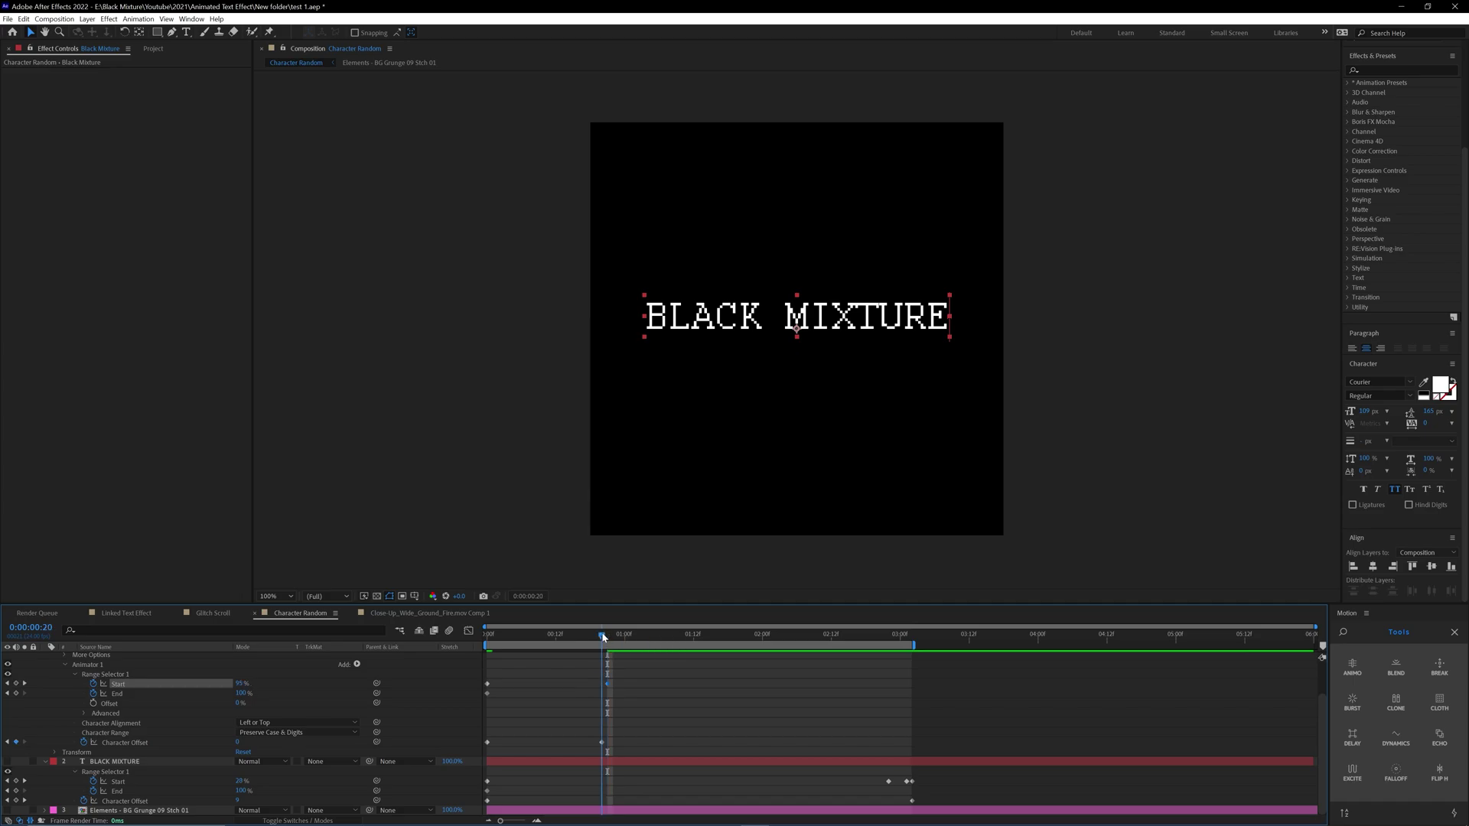
drag(573, 641, 308, 649)
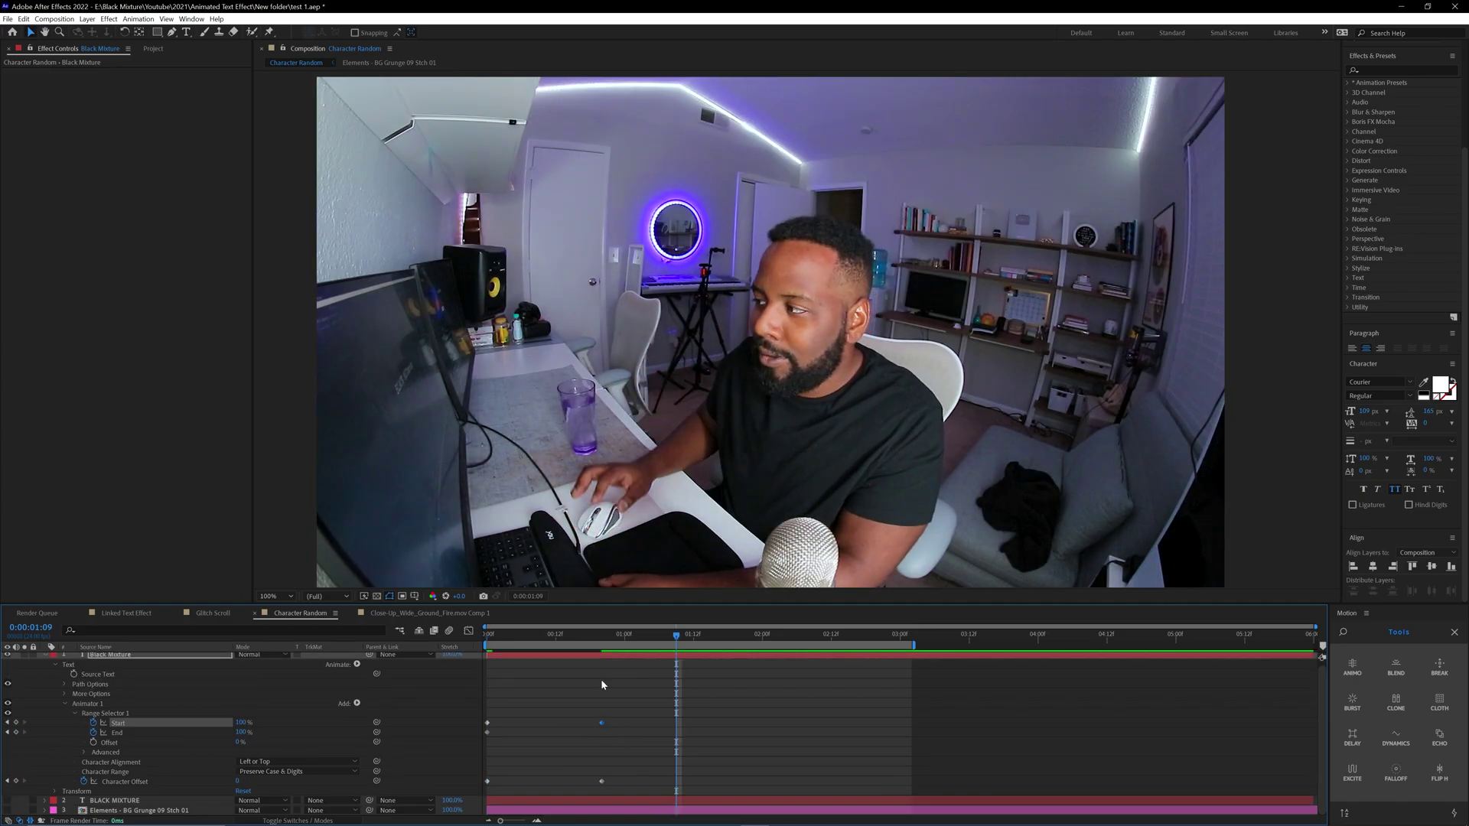
key(Home)
key(space)
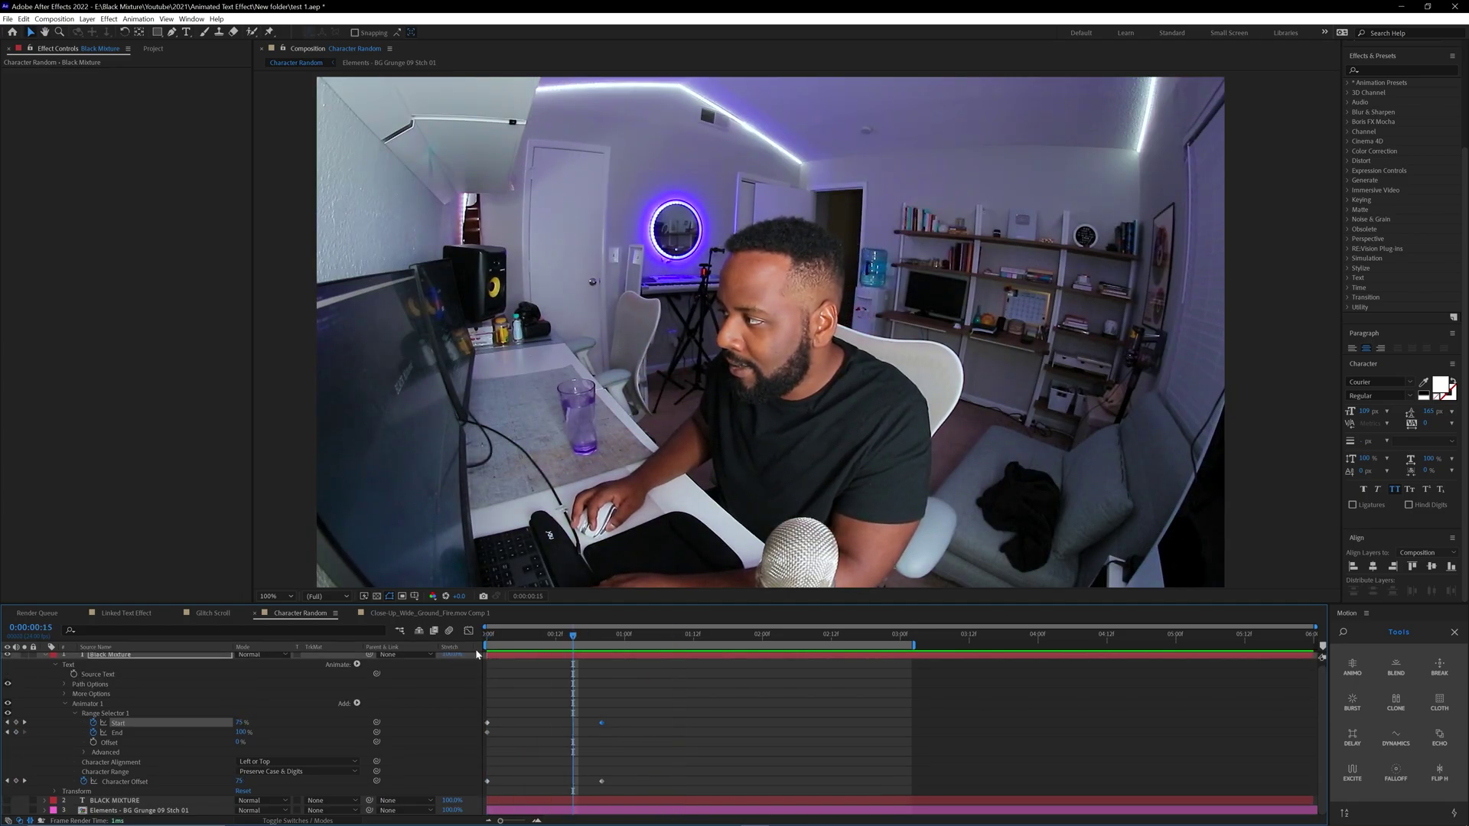
Add a Start keyframe at frame 19 and move the final Start and Character Offset keyframes together past the one-second mark.
drag(525, 633, 568, 633)
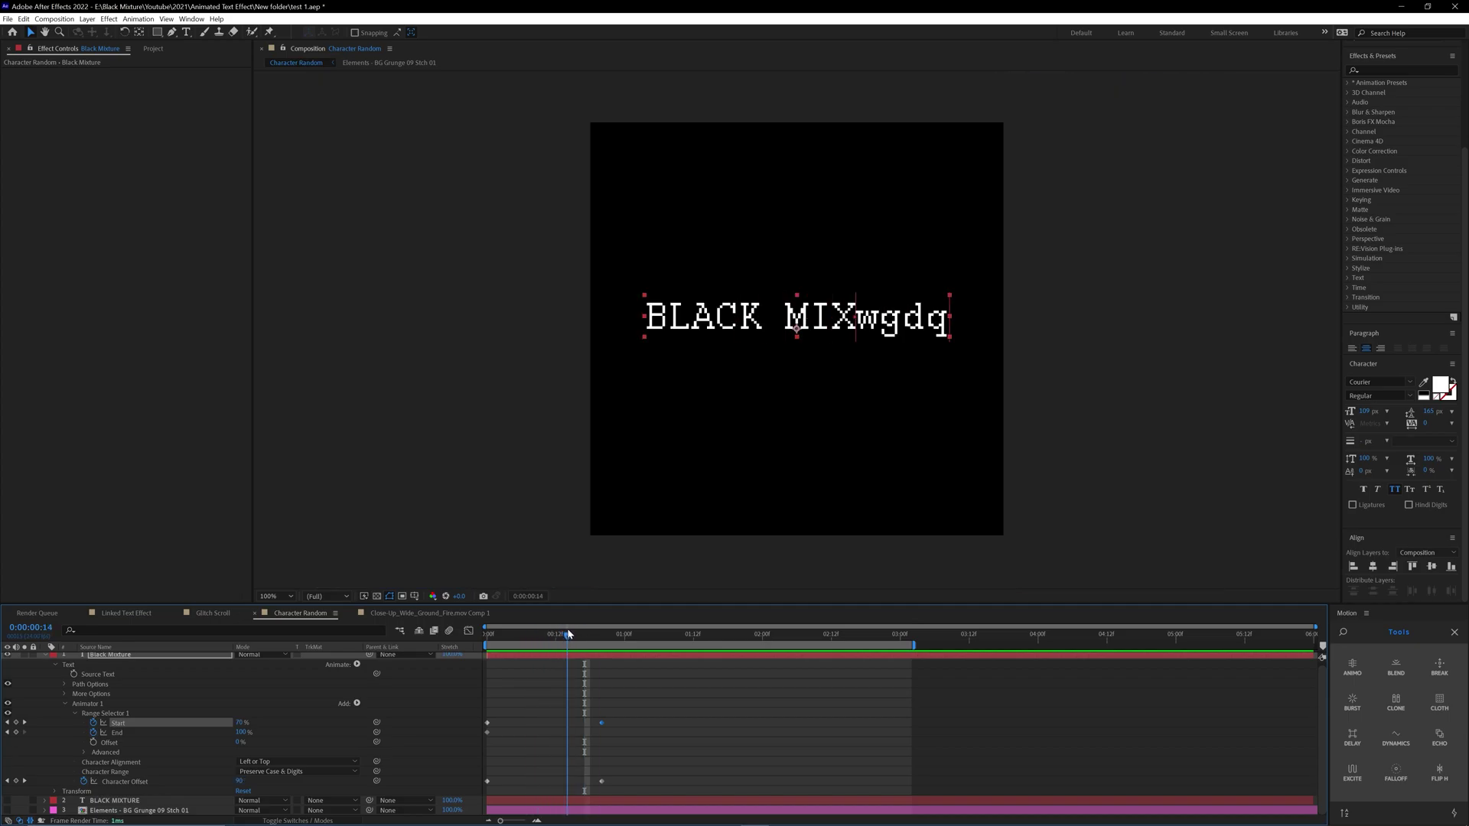
click(16, 722)
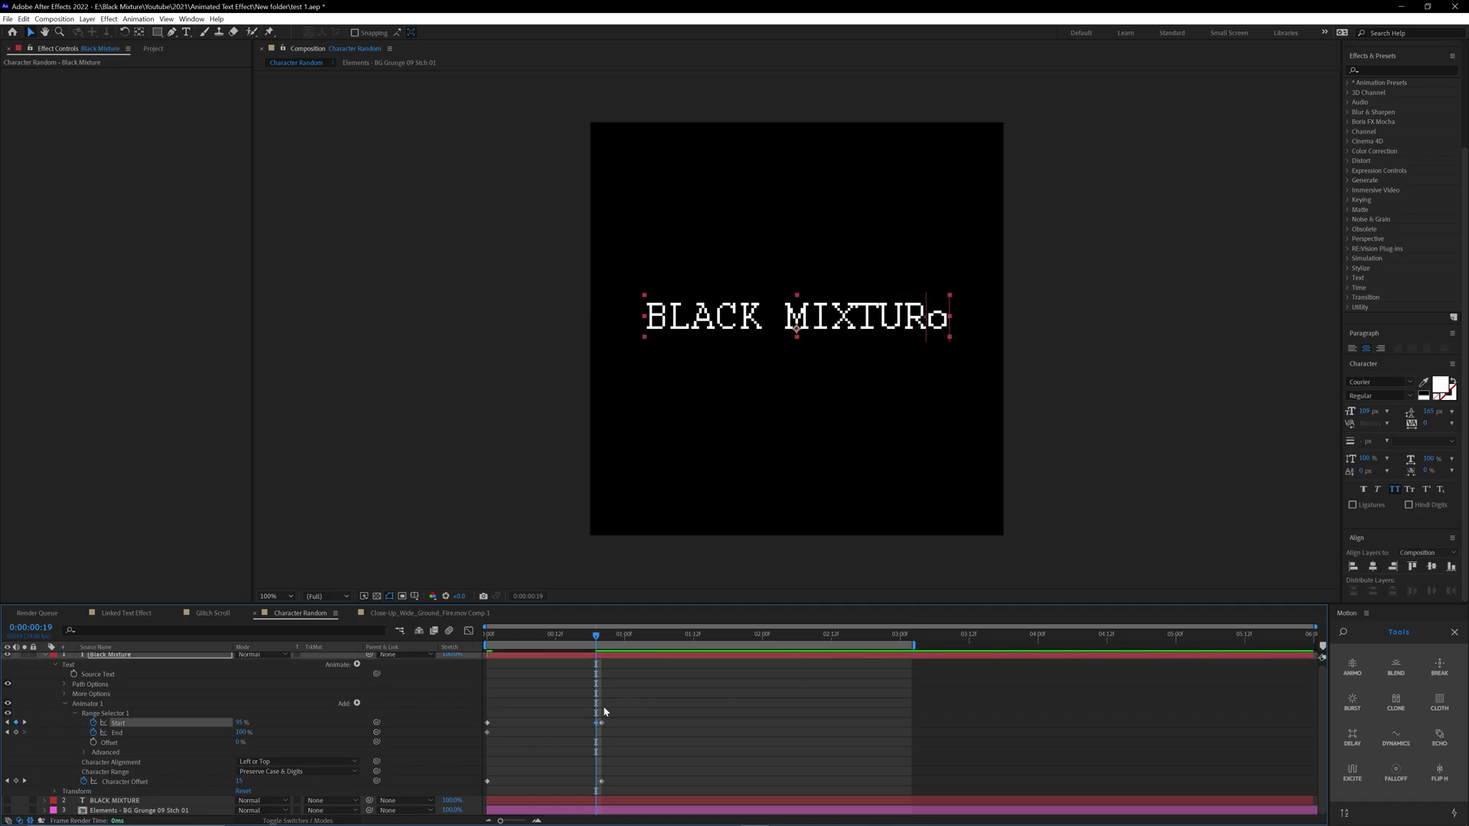
drag(612, 715, 656, 788)
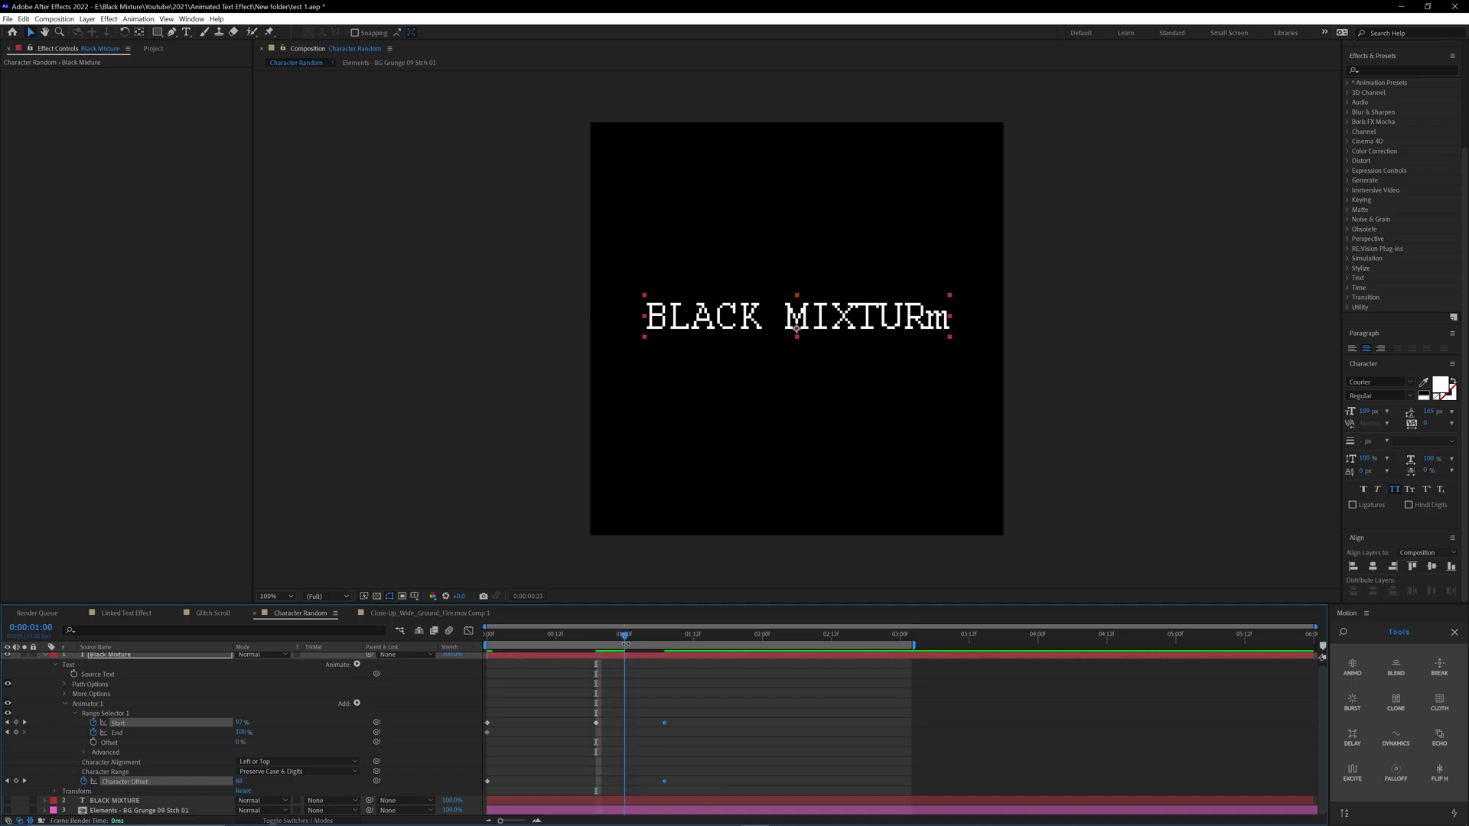
Duplicate the frame-19 Start keyframe to just past one second so the value holds before the final keyframe, and preview the reveal.
click(596, 722)
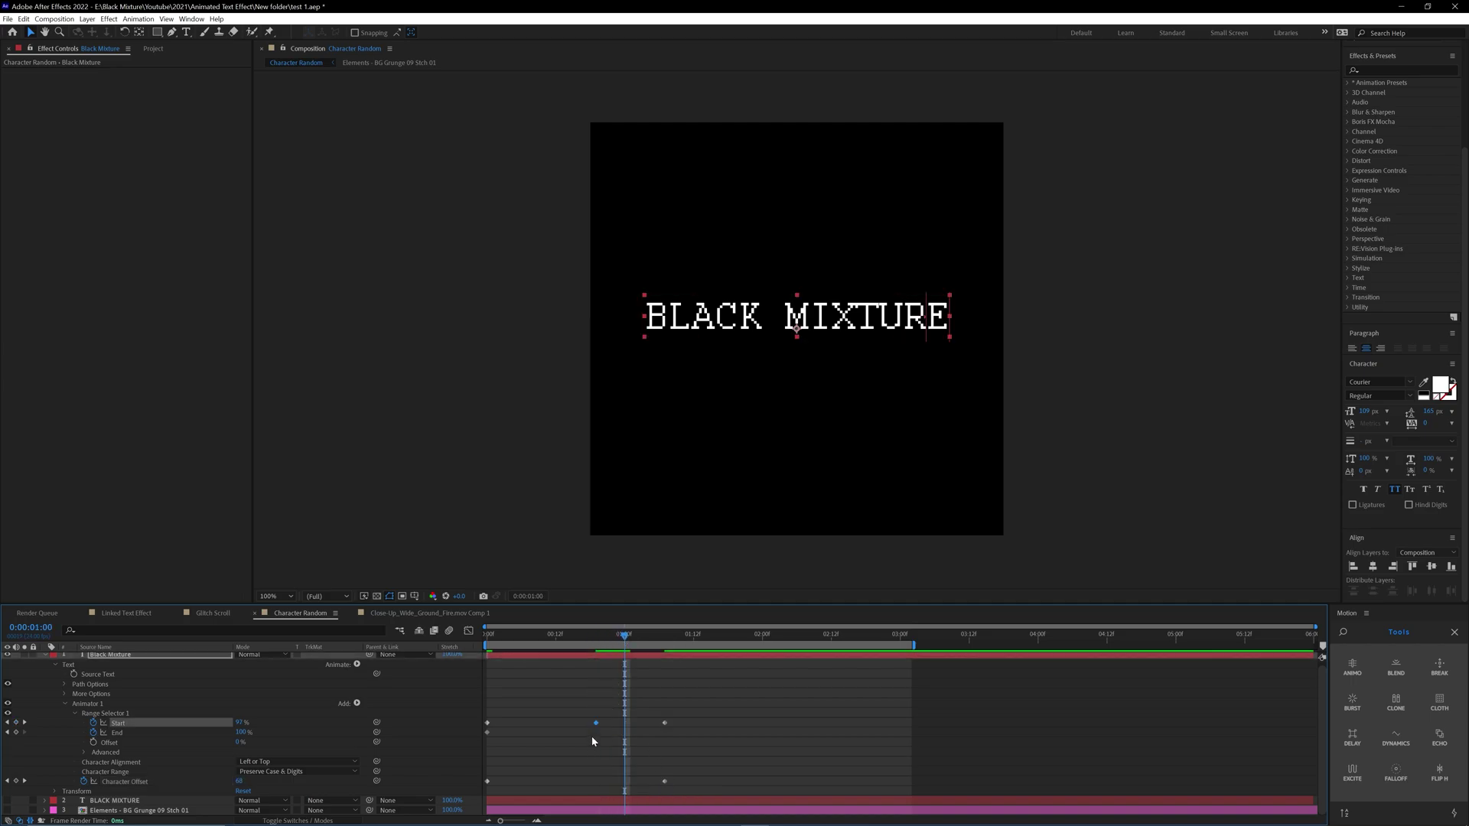
key(ctrl+c)
key(ctrl+v)
key(space)
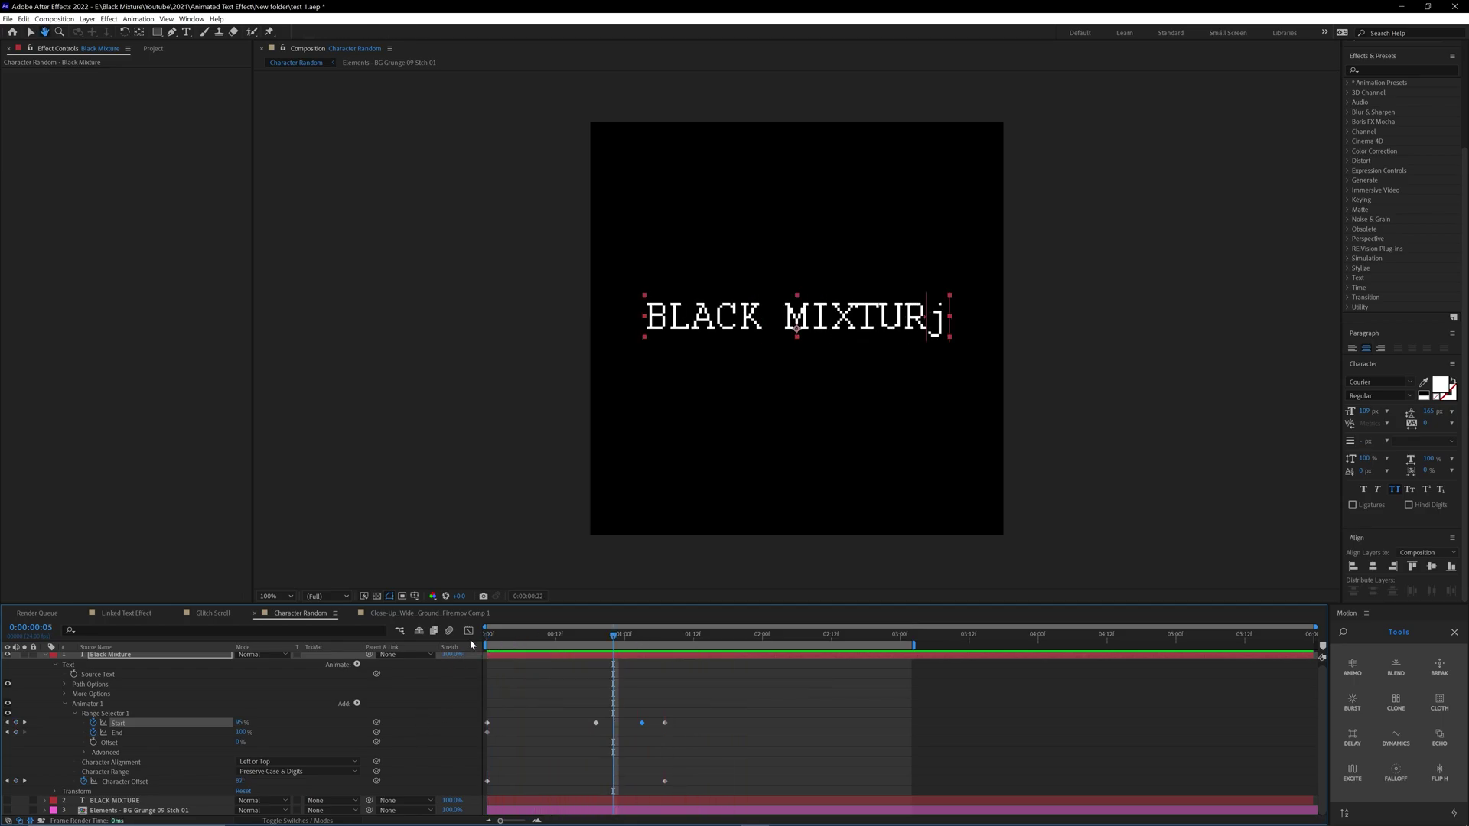
key(space)
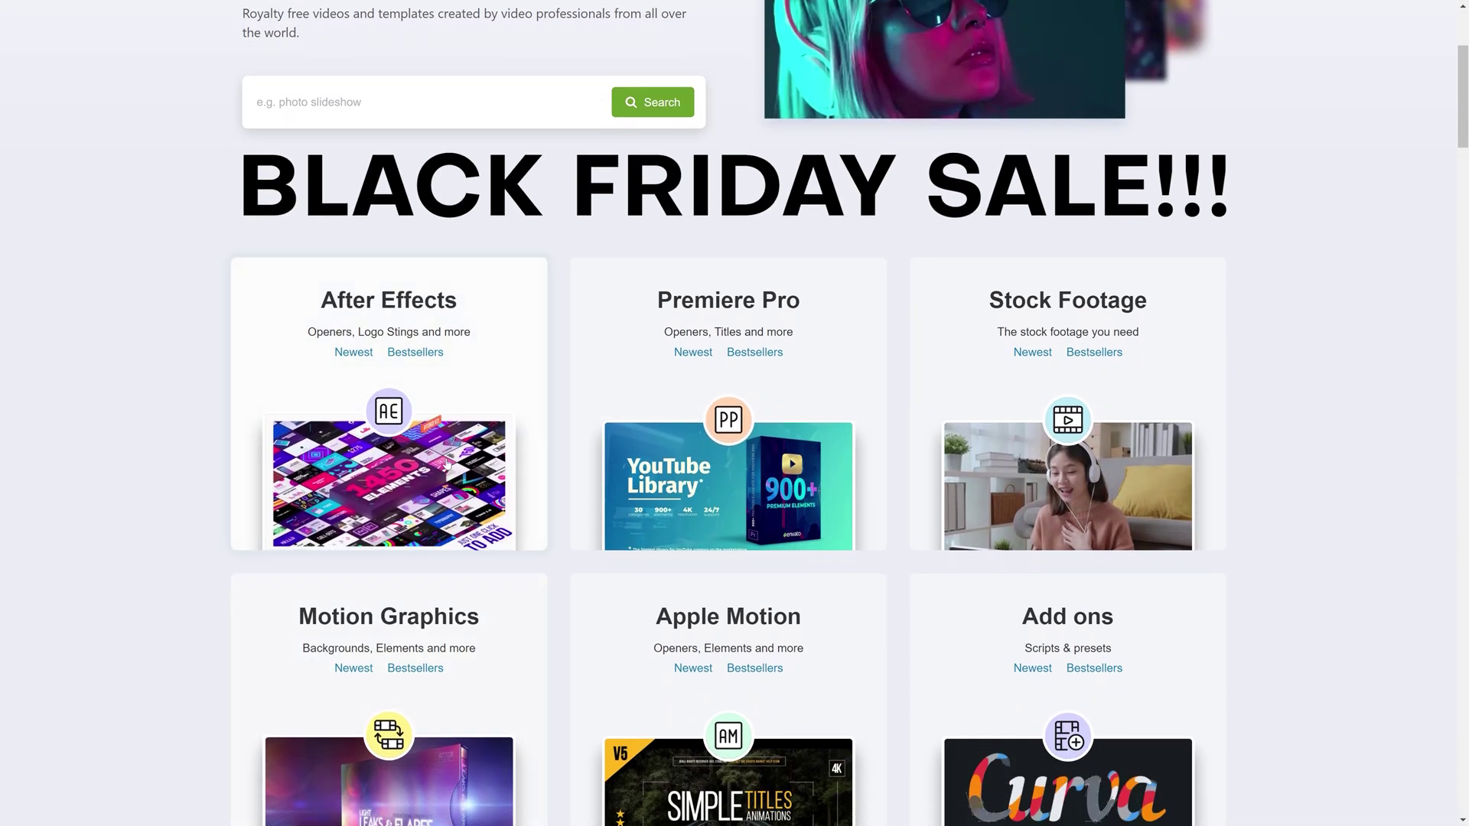
Switch to Videohive, open the best-selling After Effects templates, and browse the listing and the RTFX Generator page.
click(417, 351)
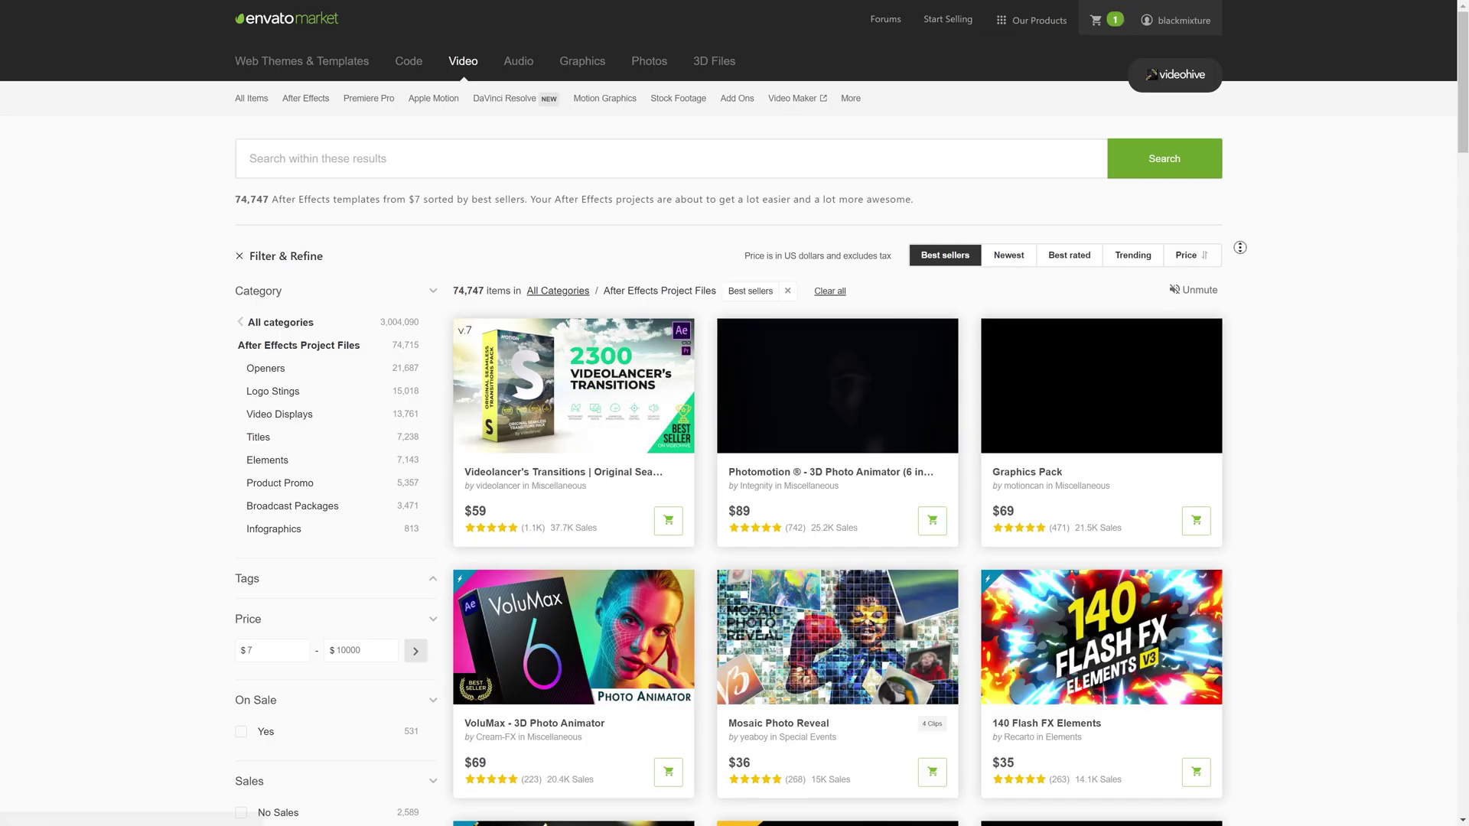
scroll(1233, 275, down, 1)
scroll(1233, 276, down, 3)
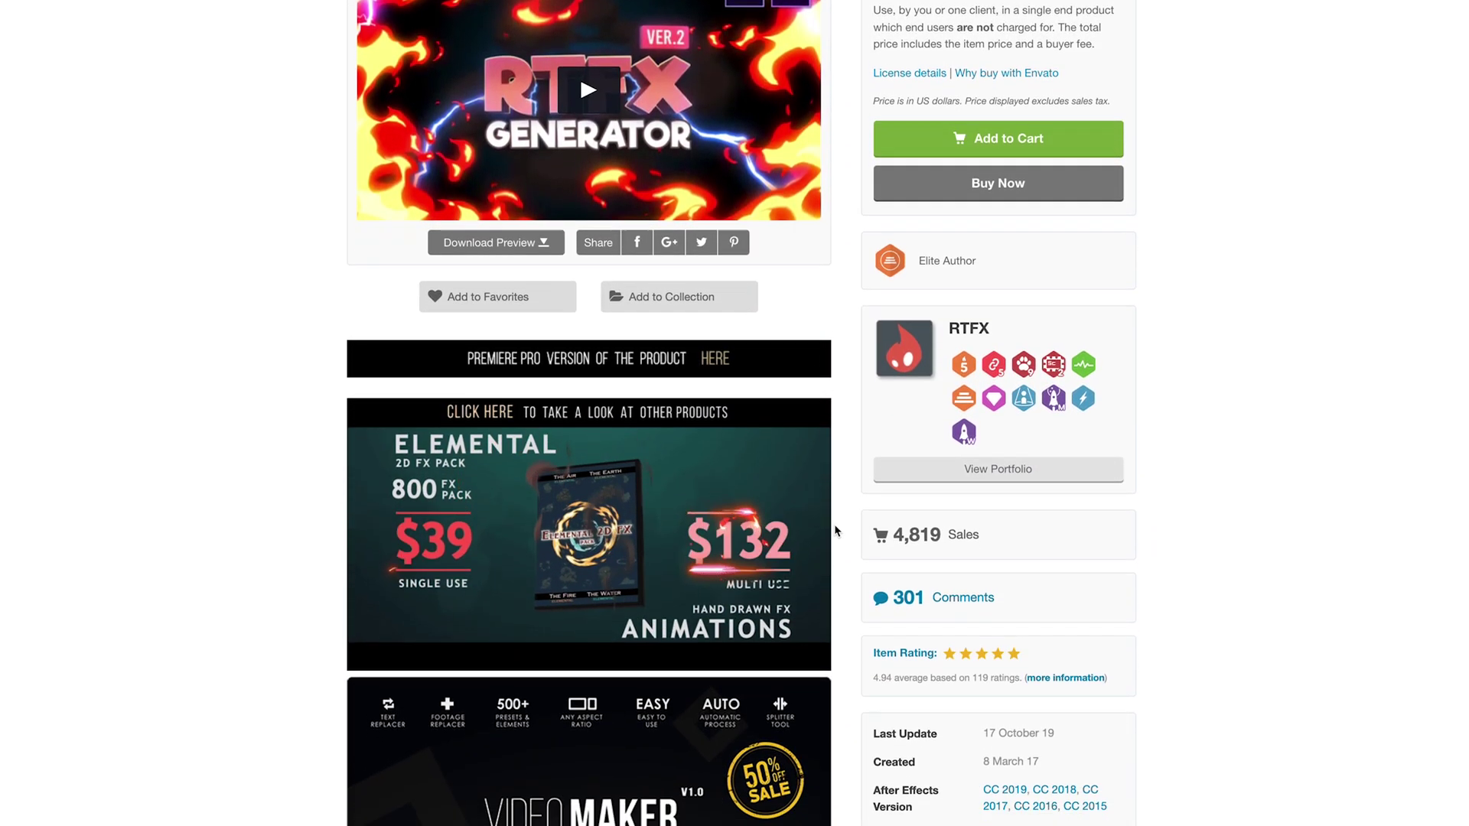
scroll(836, 529, down, 1)
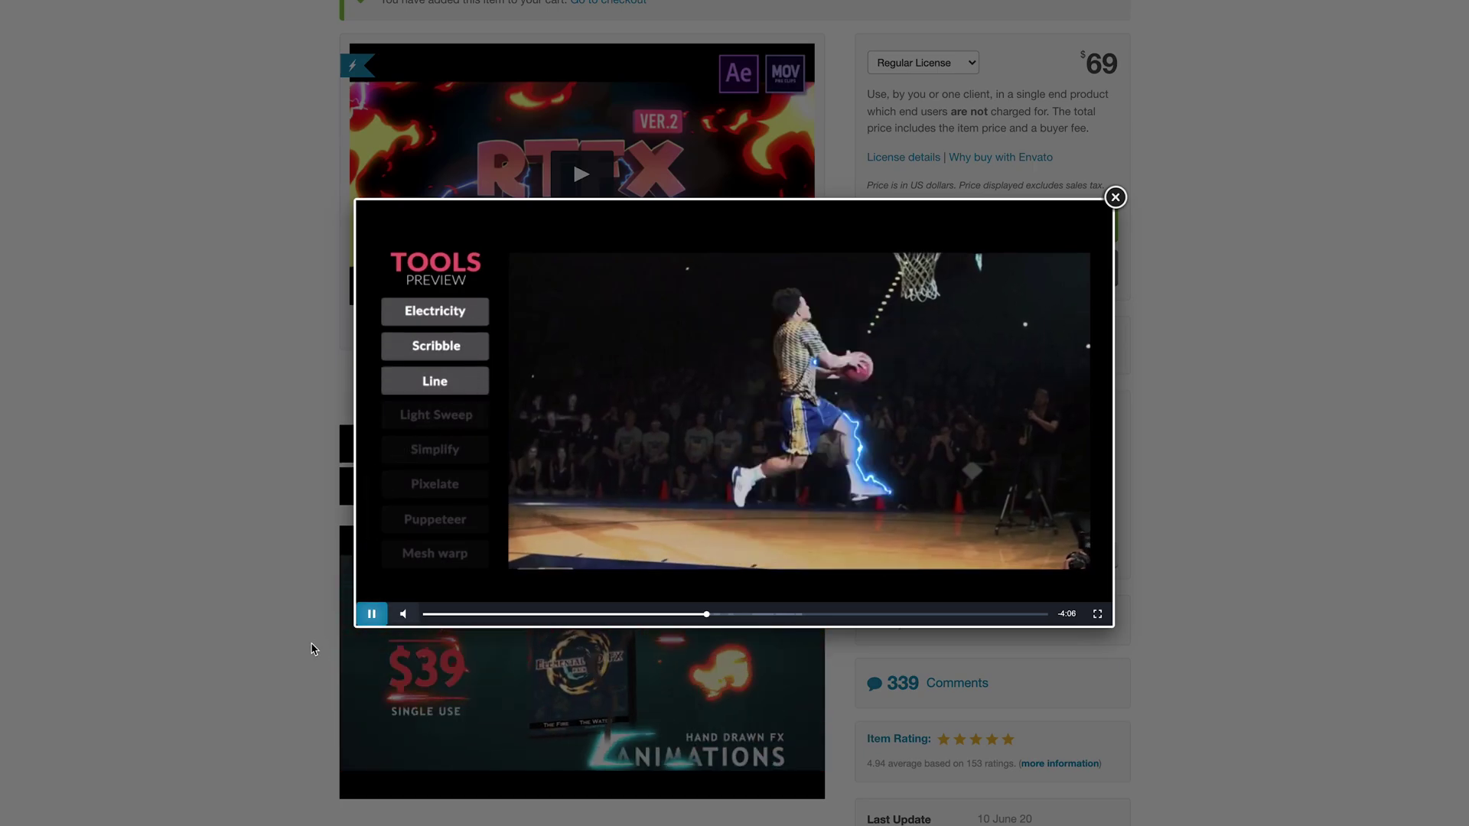
Pause the RTFX Generator preview video, jump back to 3:13 at the Tools Package section, and resume playback.
key(space)
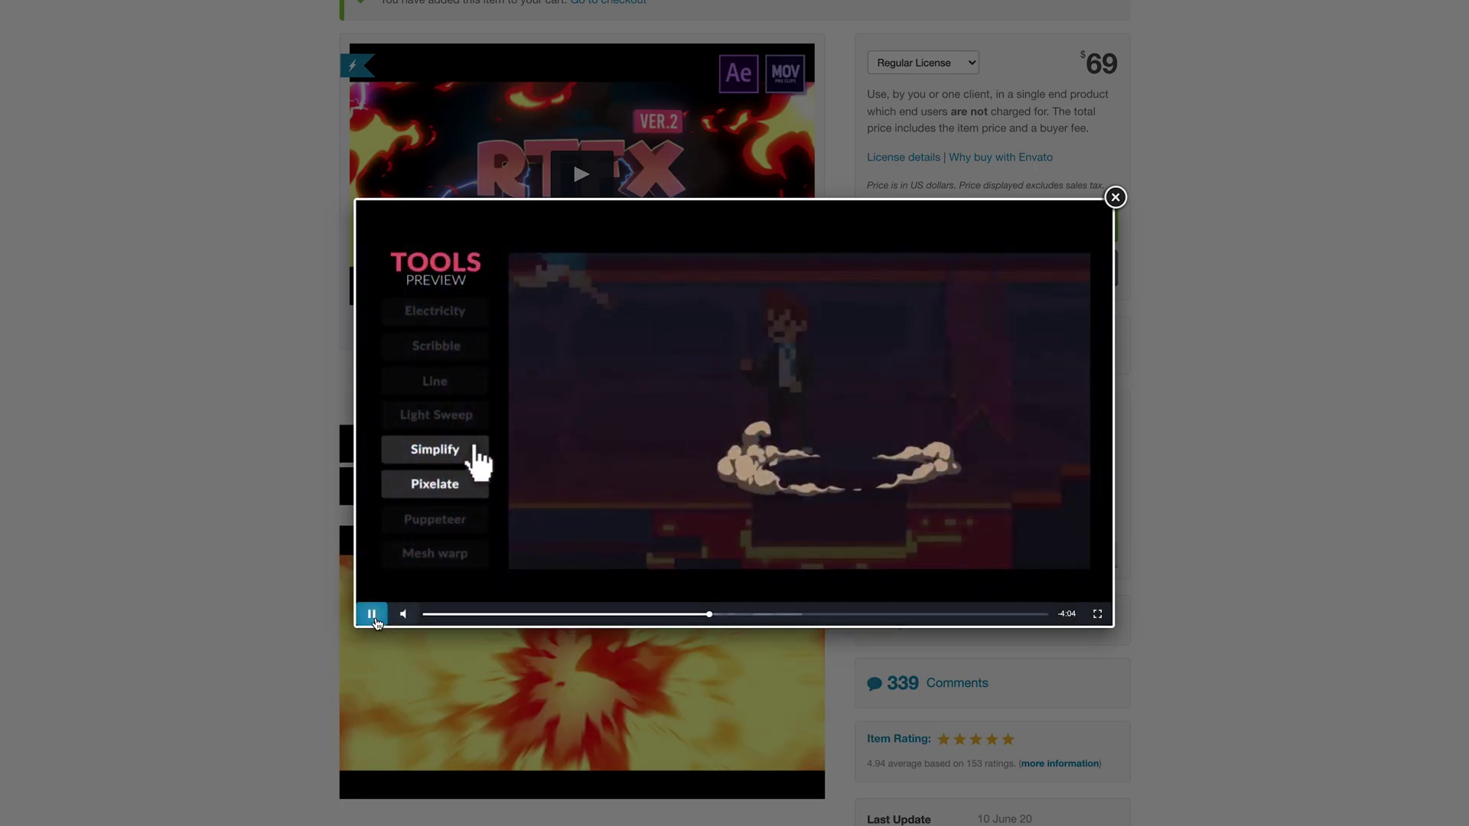
click(689, 615)
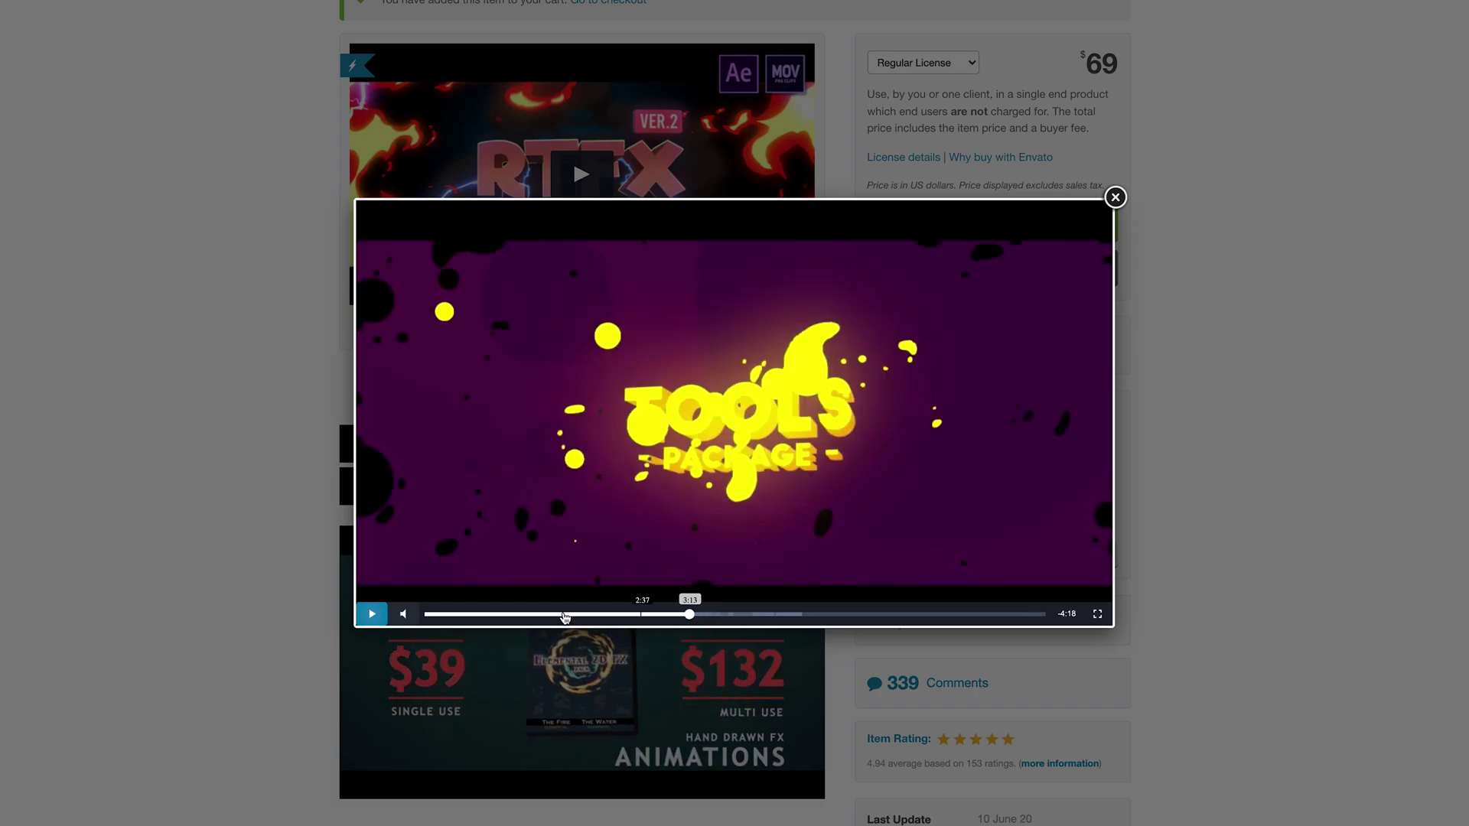
click(372, 616)
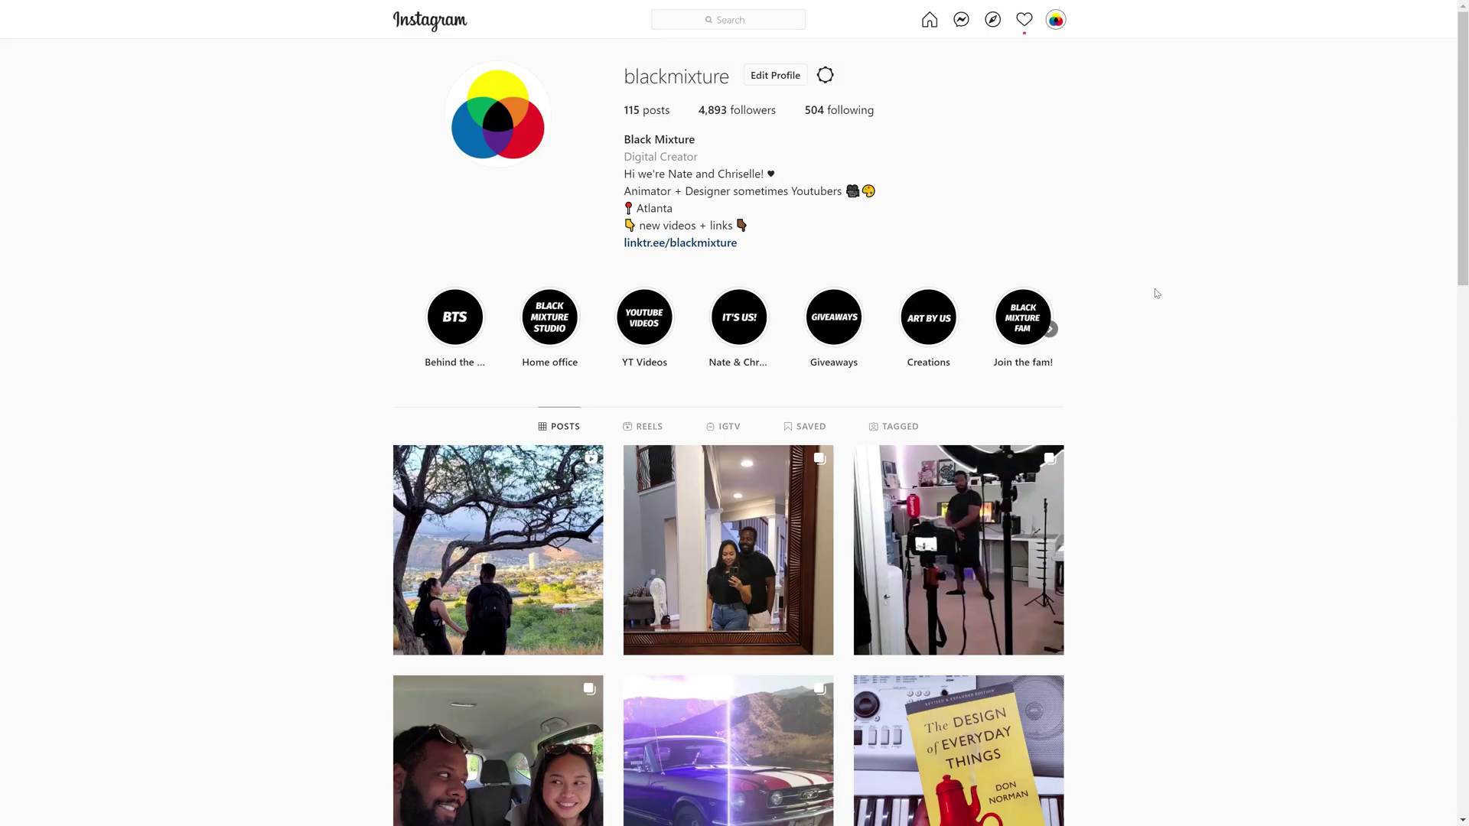
Switch to Instagram, browse the blackmixture profile's posts, and open the first post in the grid.
scroll(1156, 293, down, 3)
click(534, 413)
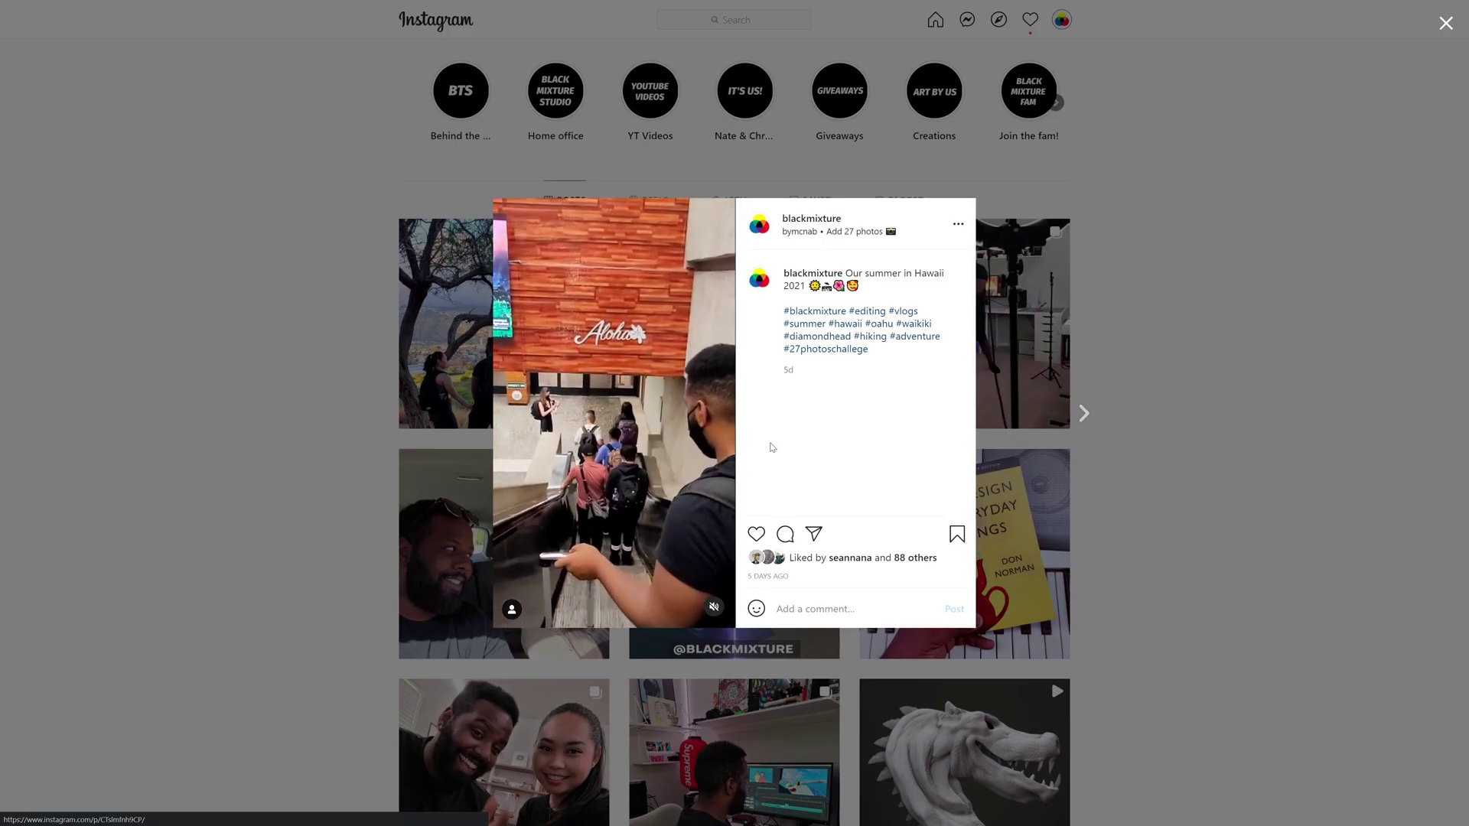